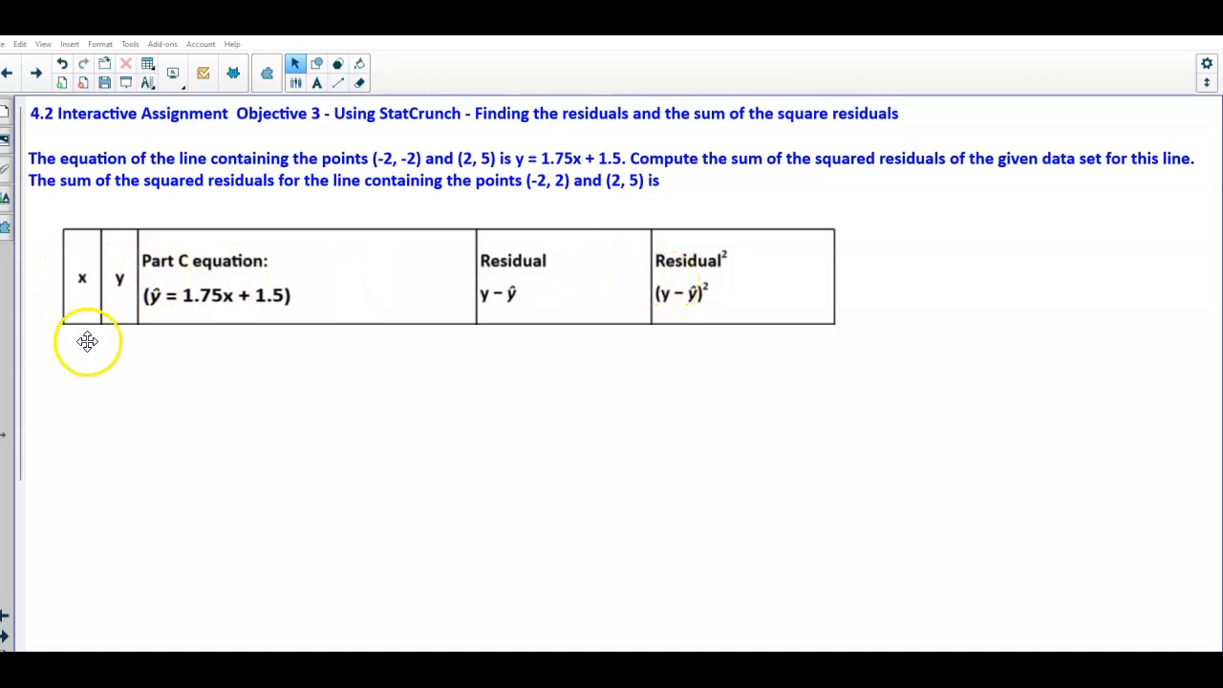
Fill in the table's x column with -2, -1, 0, 1, 2 and the y column with -2, -1, 2, 3, 5
{"action": "left_click_drag", "start_coordinate": [126, 367], "coordinate": [175, 368]}
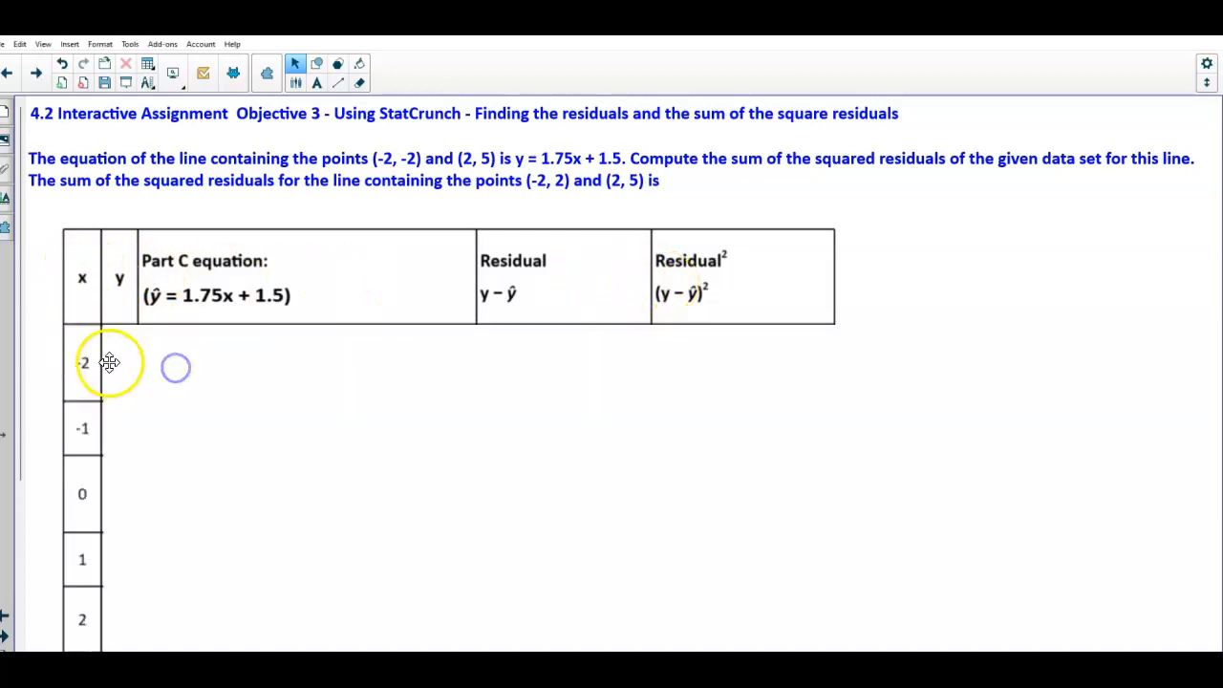
{"action": "left_click_drag", "start_coordinate": [123, 401], "coordinate": [173, 404]}
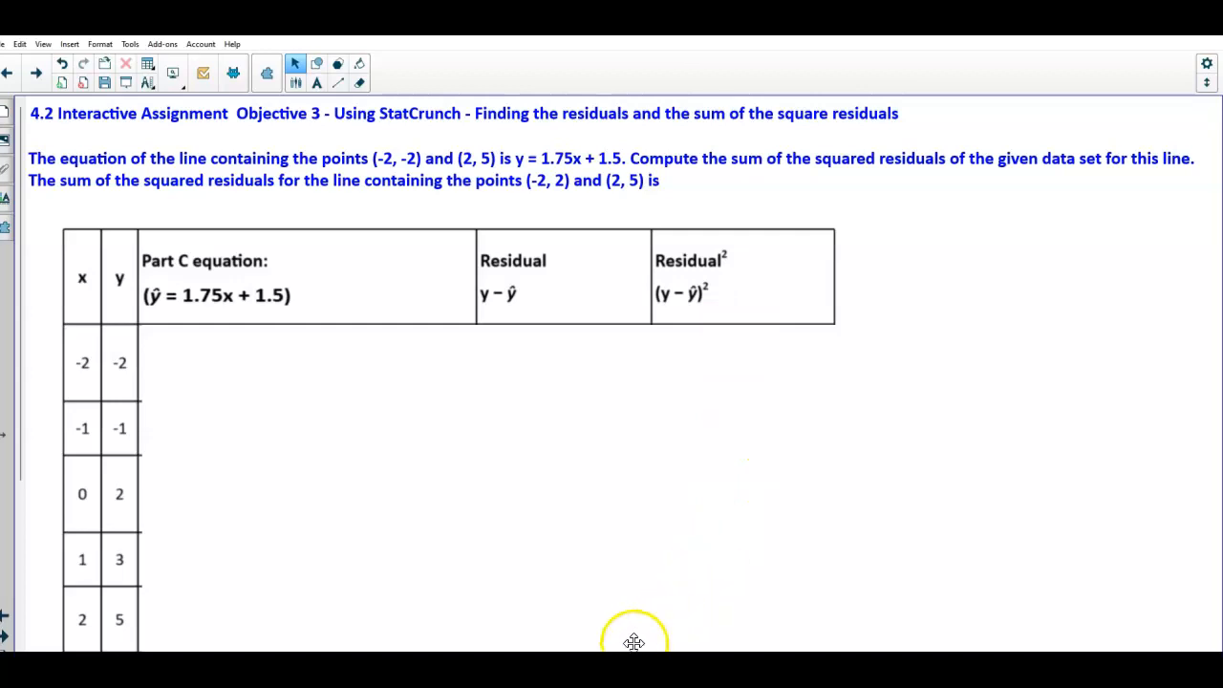
Open the StatCrunch data set window and position it below the equation table
{"action": "left_click", "coordinate": [604, 680]}
{"action": "left_click", "coordinate": [725, 643]}
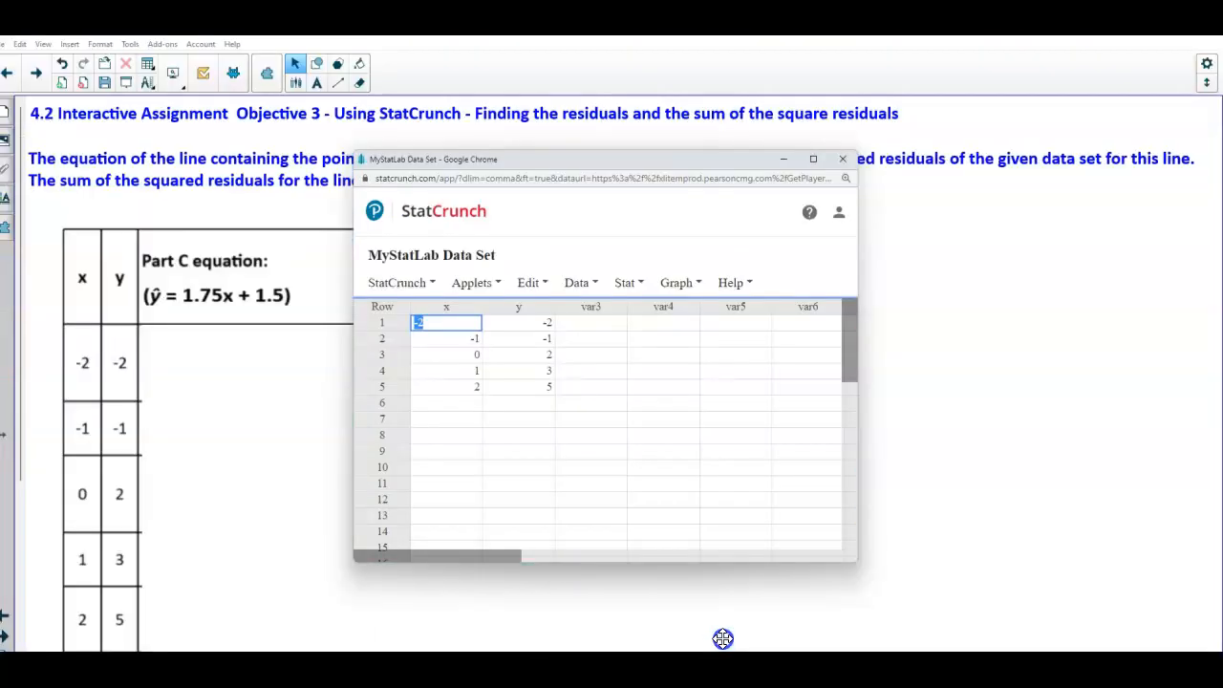
{"action": "left_click_drag", "start_coordinate": [586, 165], "coordinate": [363, 346]}
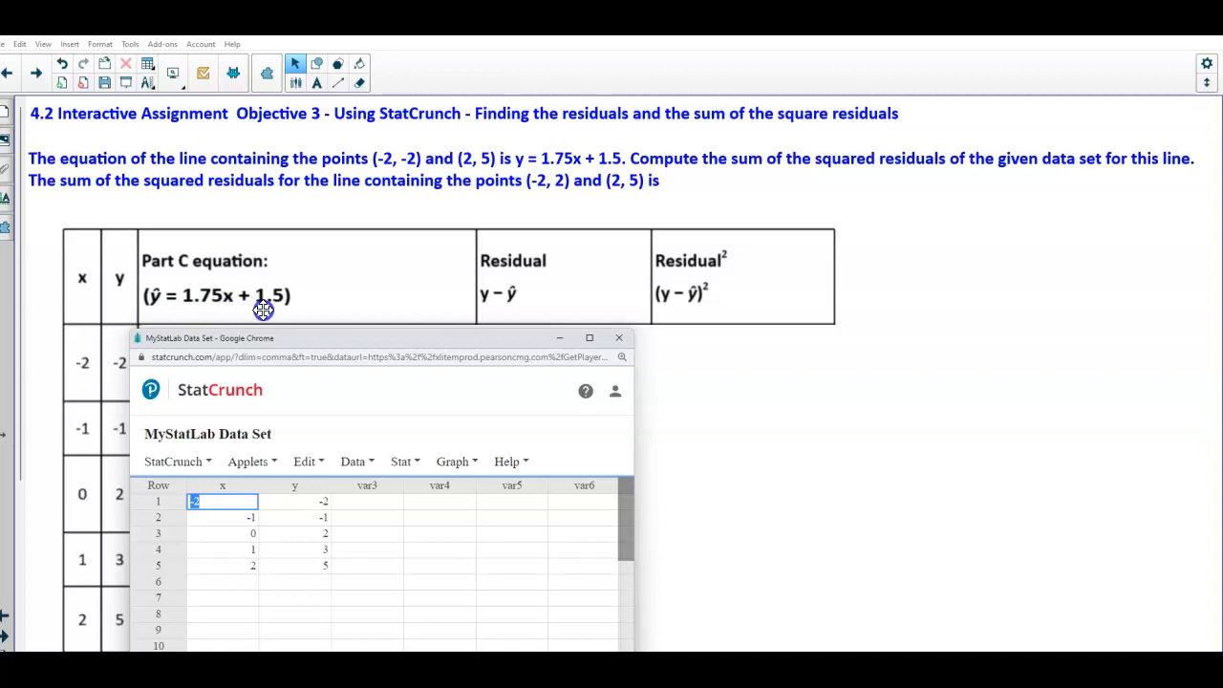
{"action": "left_click_drag", "start_coordinate": [166, 345], "coordinate": [147, 328]}
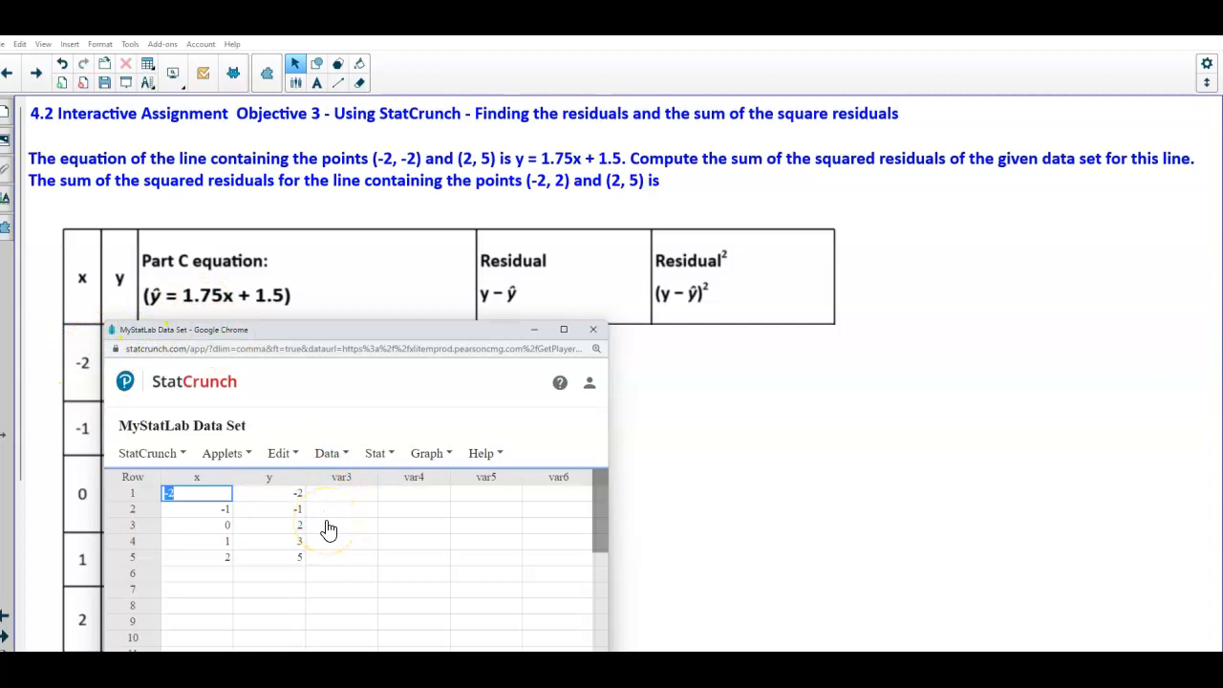
Start a Compute Expression for the data set and build the expression 1.75*x+1.5
{"action": "left_click", "coordinate": [346, 457]}
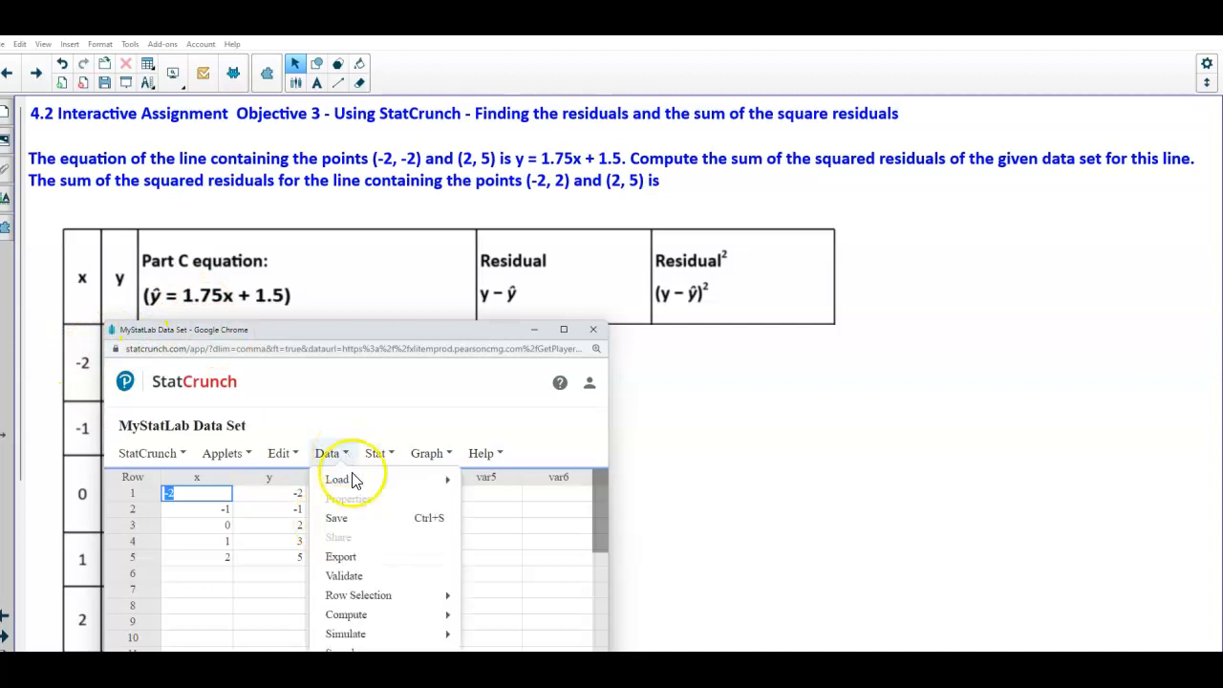
{"action": "mouse_move", "coordinate": [384, 618]}
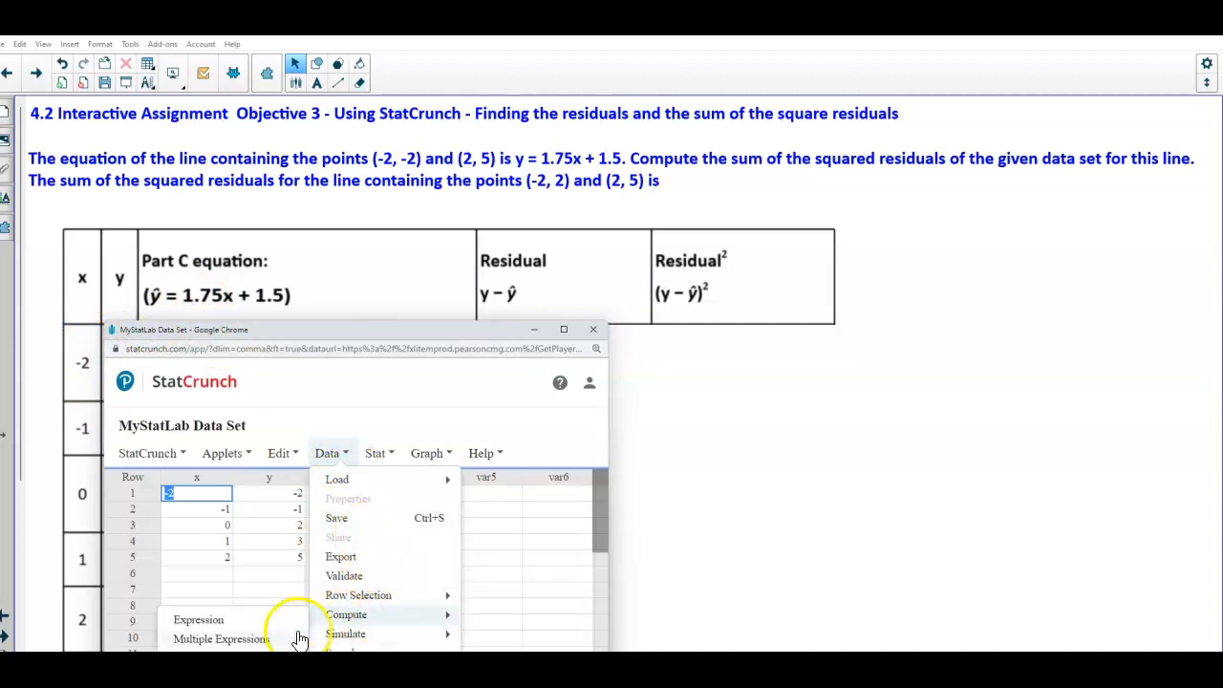
{"action": "left_click", "coordinate": [253, 621]}
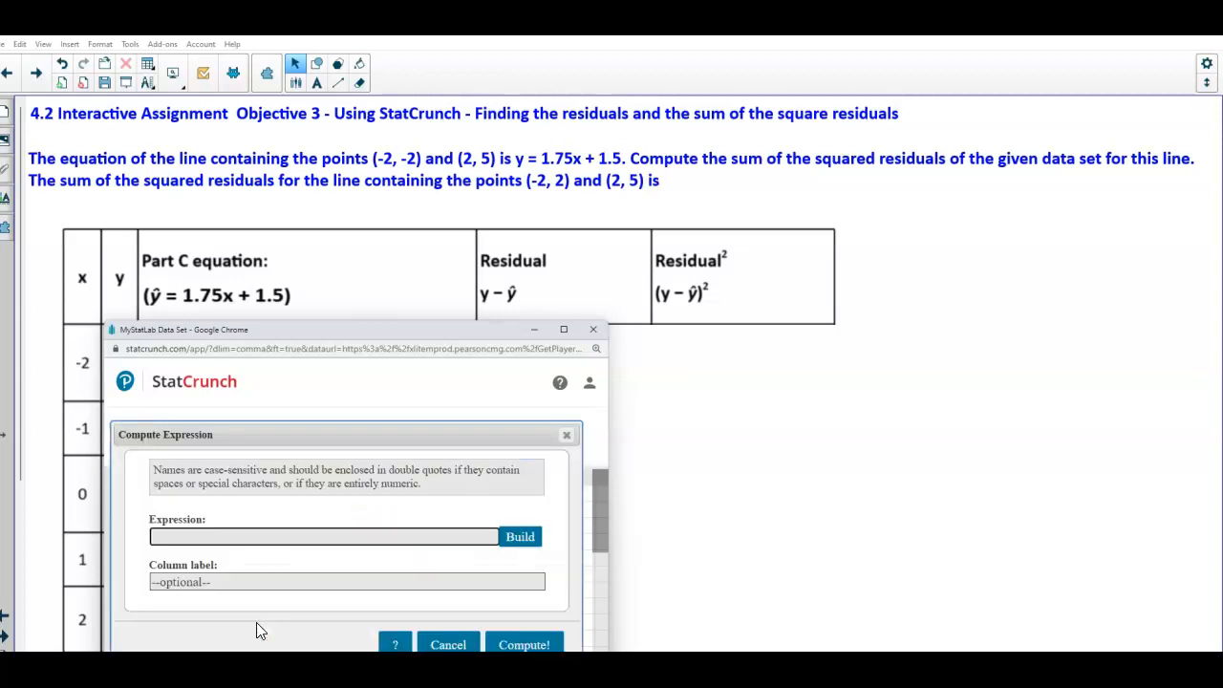
{"action": "left_click", "coordinate": [520, 538]}
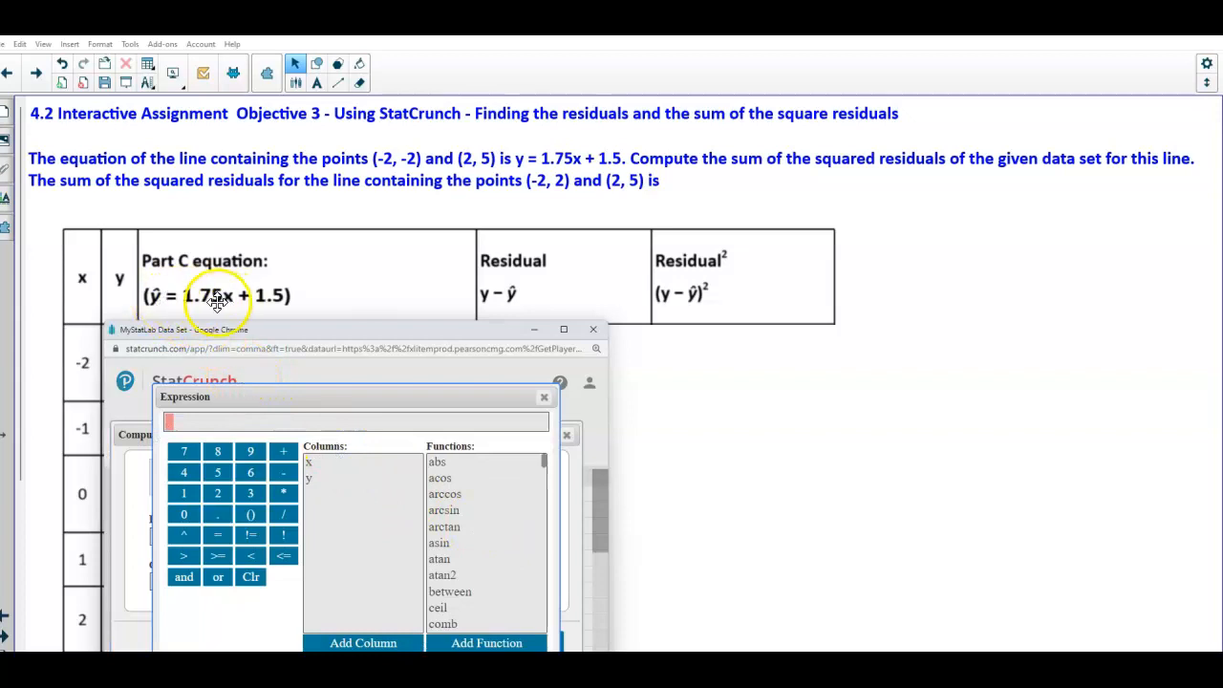
{"action": "left_click", "coordinate": [192, 428]}
{"action": "type", "text": "1.75"}
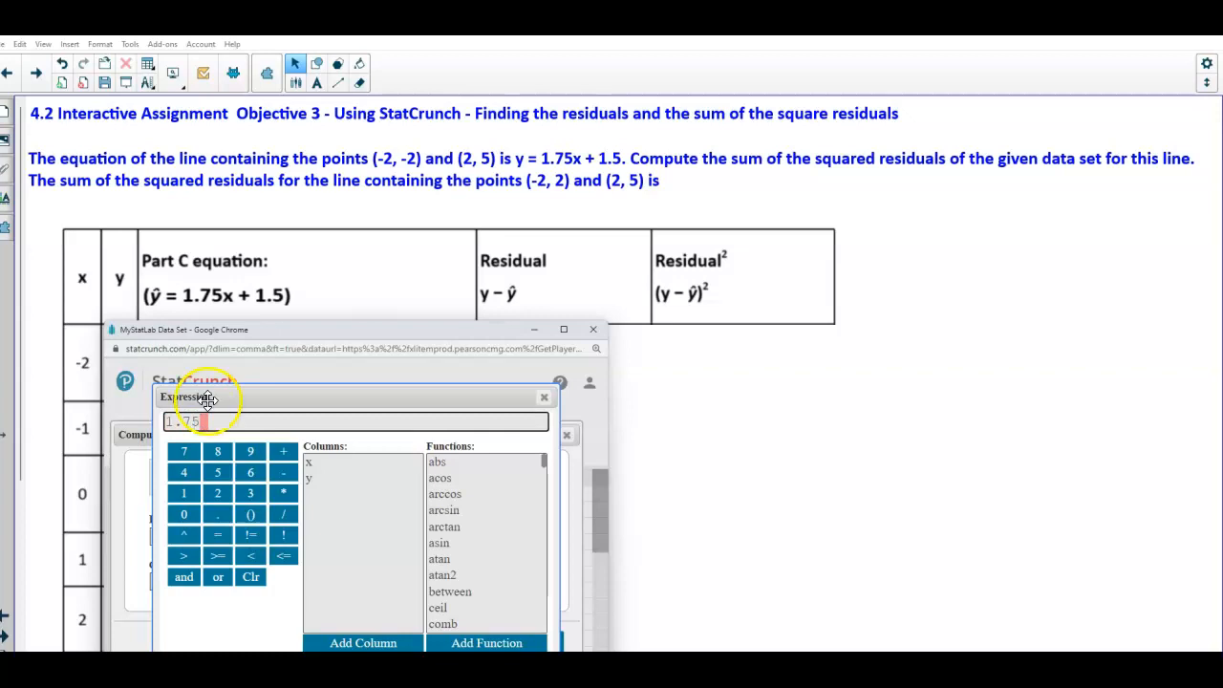
{"action": "left_click", "coordinate": [284, 493]}
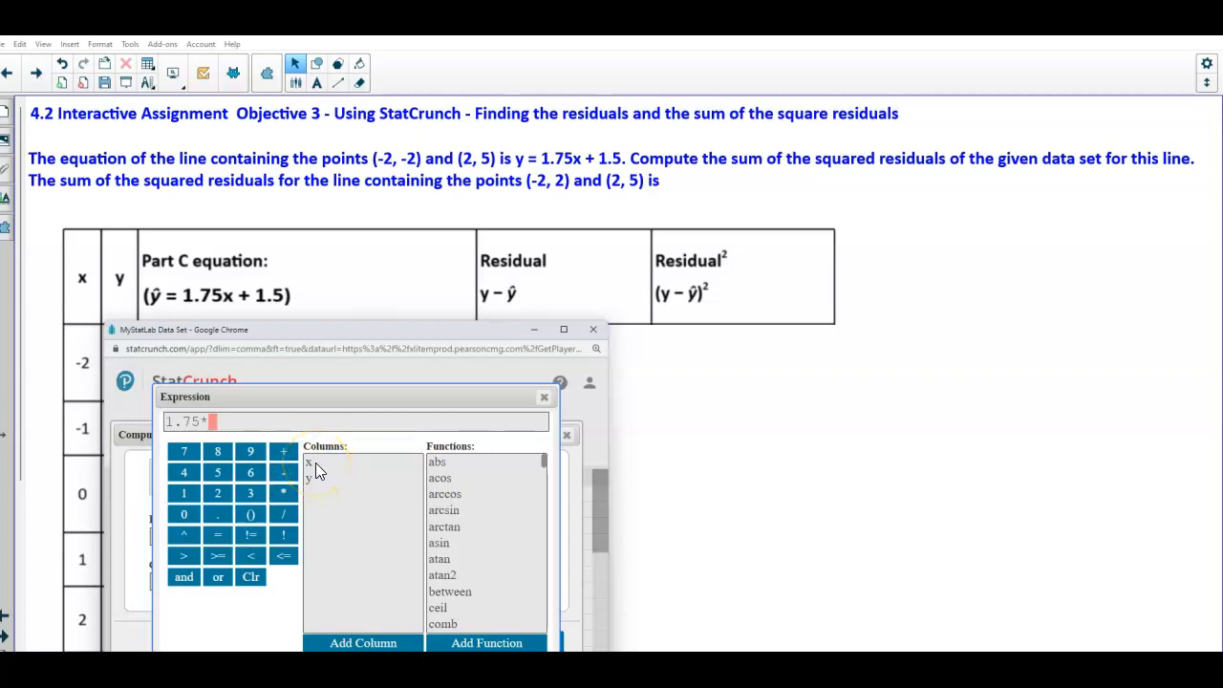
{"action": "double_click", "coordinate": [315, 462]}
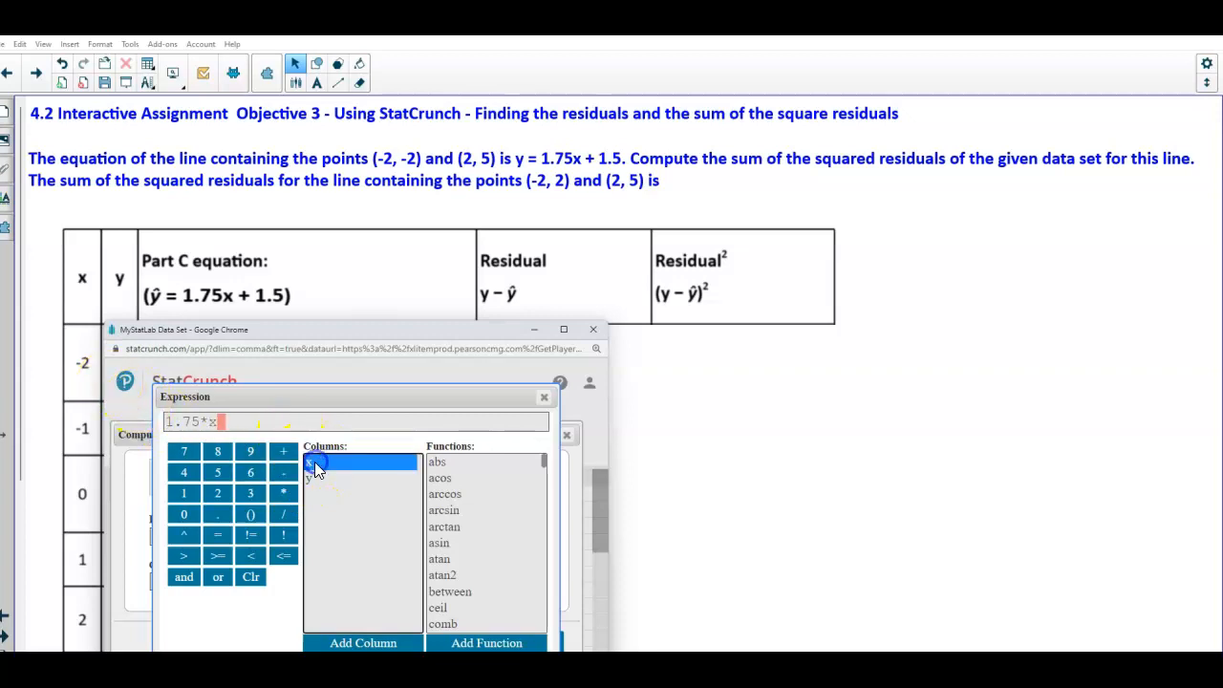
{"action": "left_click", "coordinate": [283, 451]}
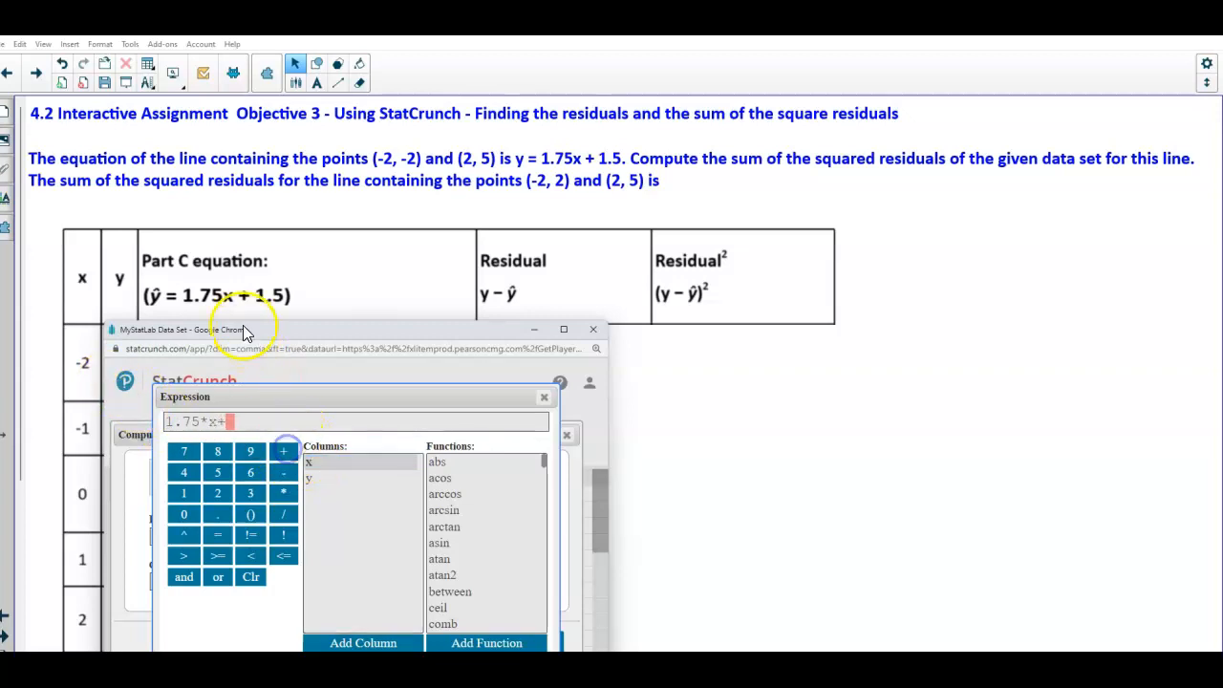
{"action": "left_click", "coordinate": [187, 495]}
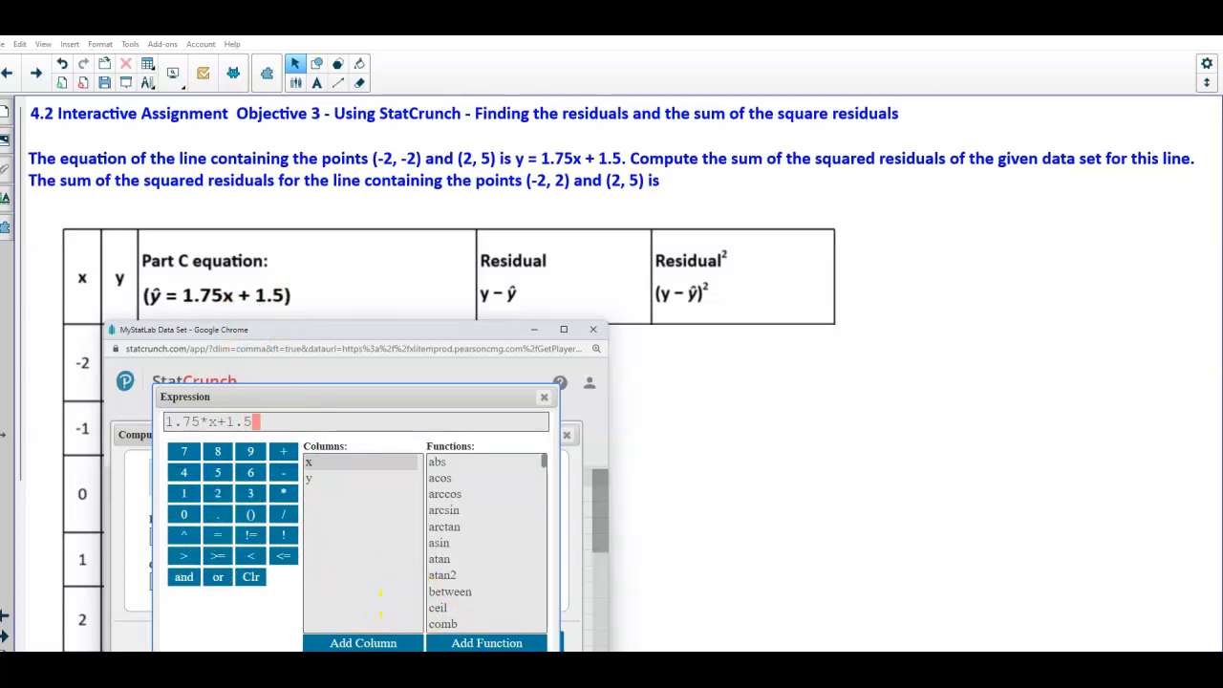
{"action": "left_click", "coordinate": [516, 679]}
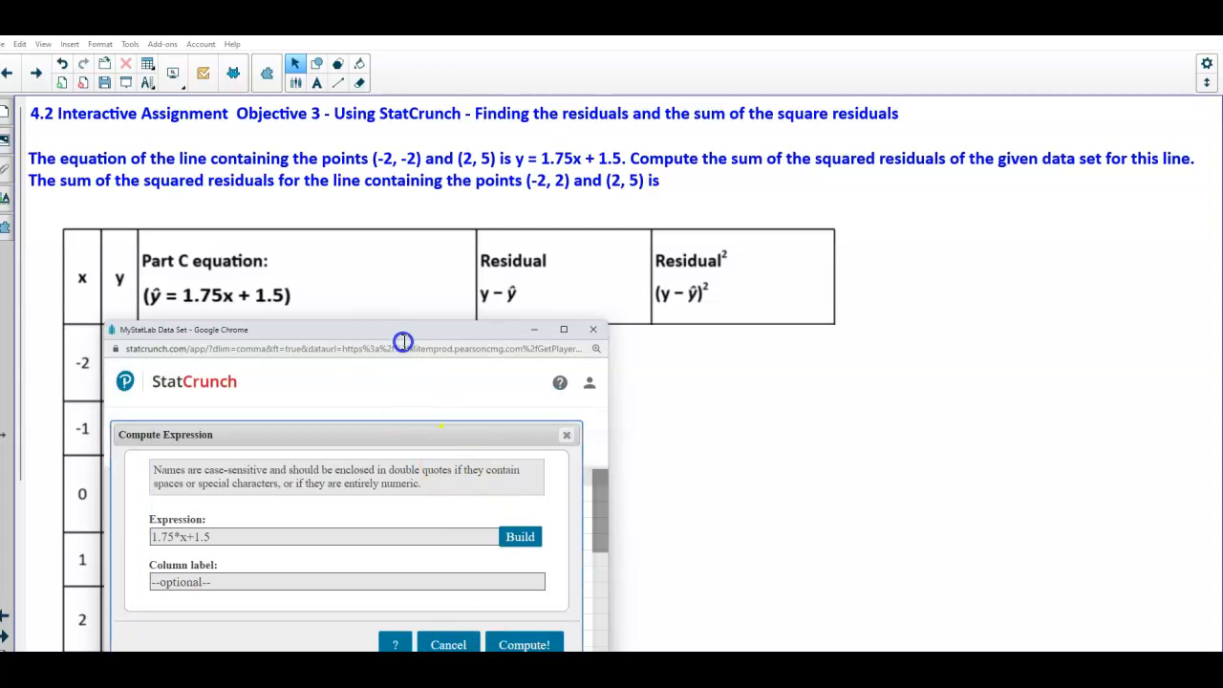
Label the new column Predicted y value for the 1.75x + 1.5, compute it, and dismiss the notice
{"action": "left_click", "coordinate": [180, 587]}
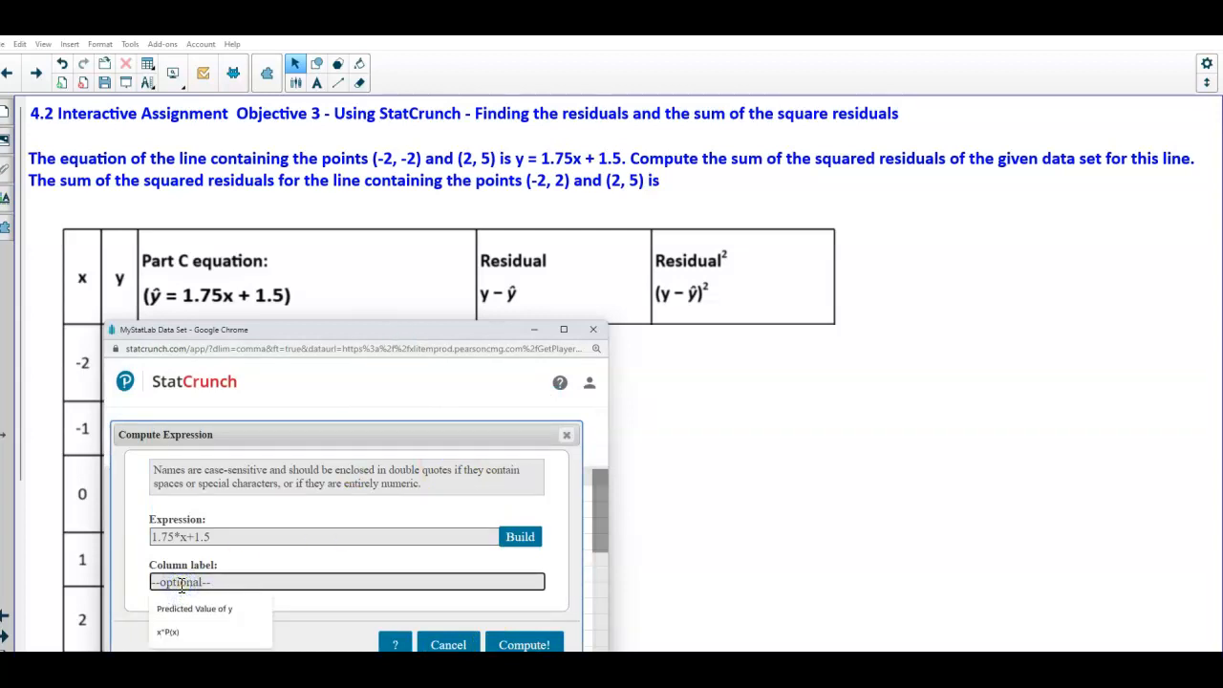
{"action": "type", "text": "Predi"}
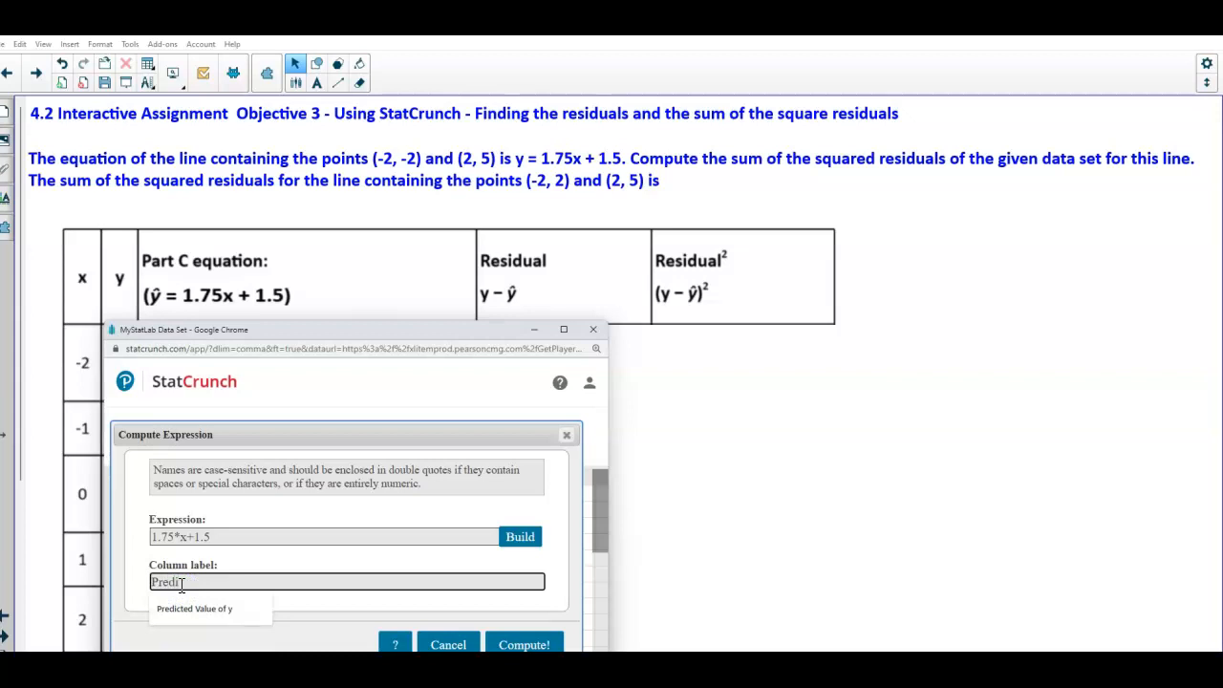
{"action": "type", "text": "cted y value for the 1.75x + 1.5"}
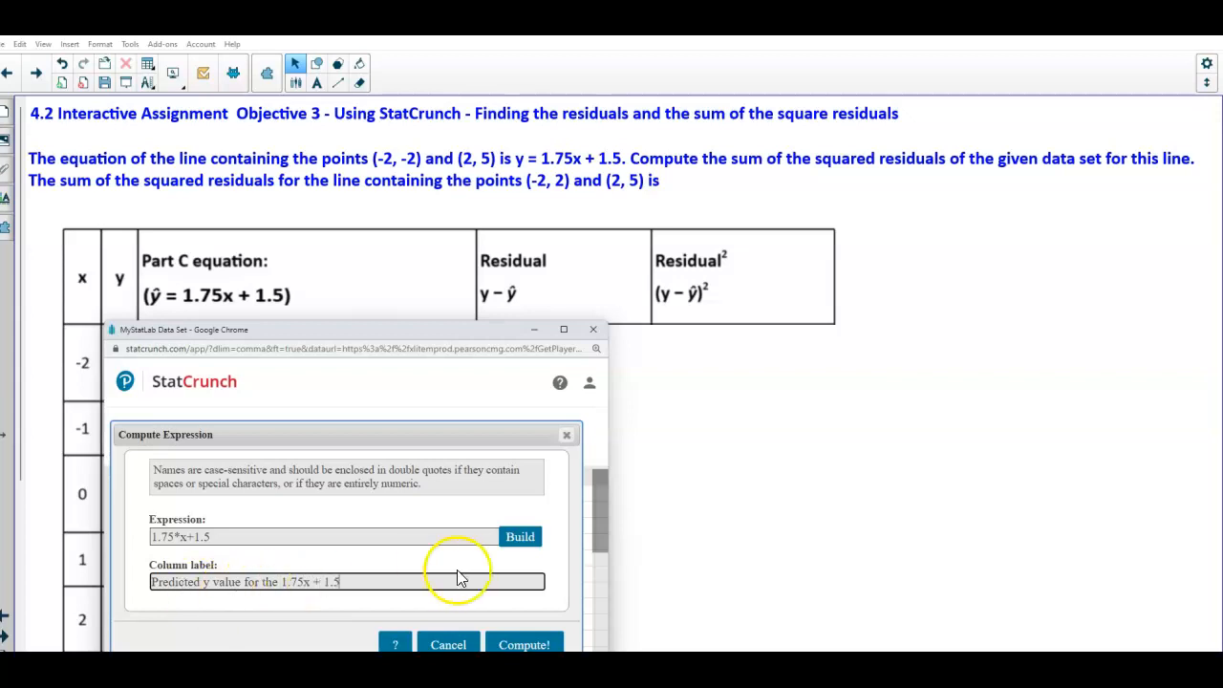
{"action": "left_click", "coordinate": [543, 644]}
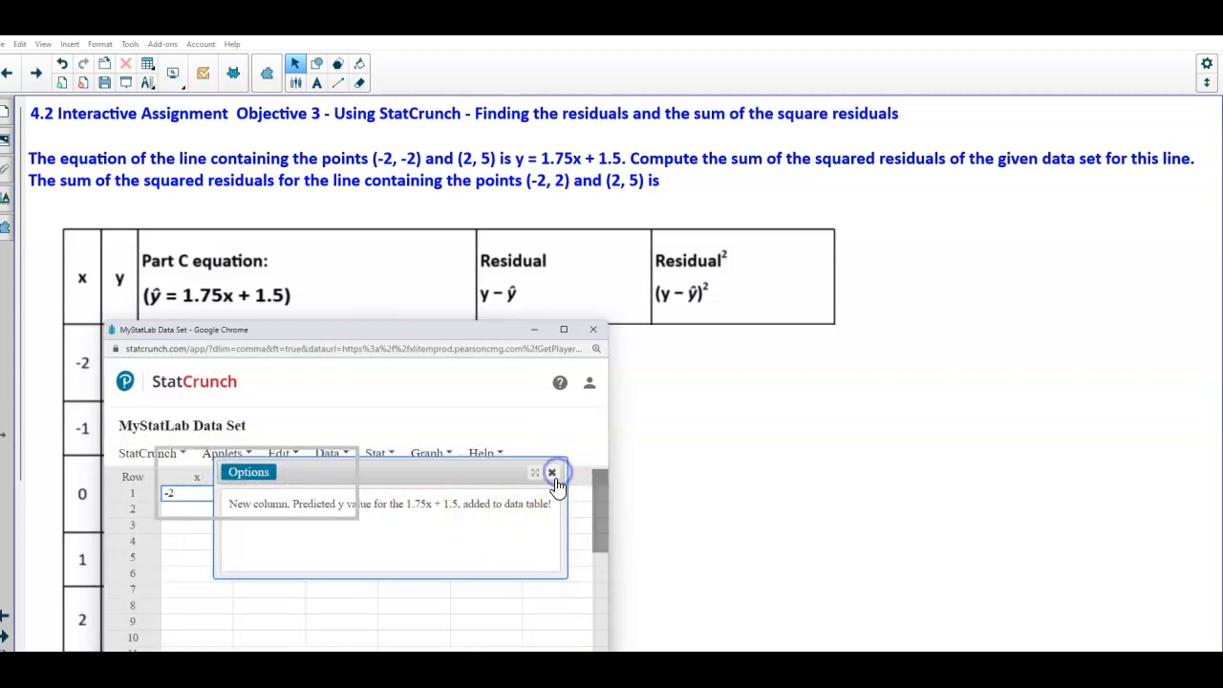
{"action": "left_click", "coordinate": [553, 475]}
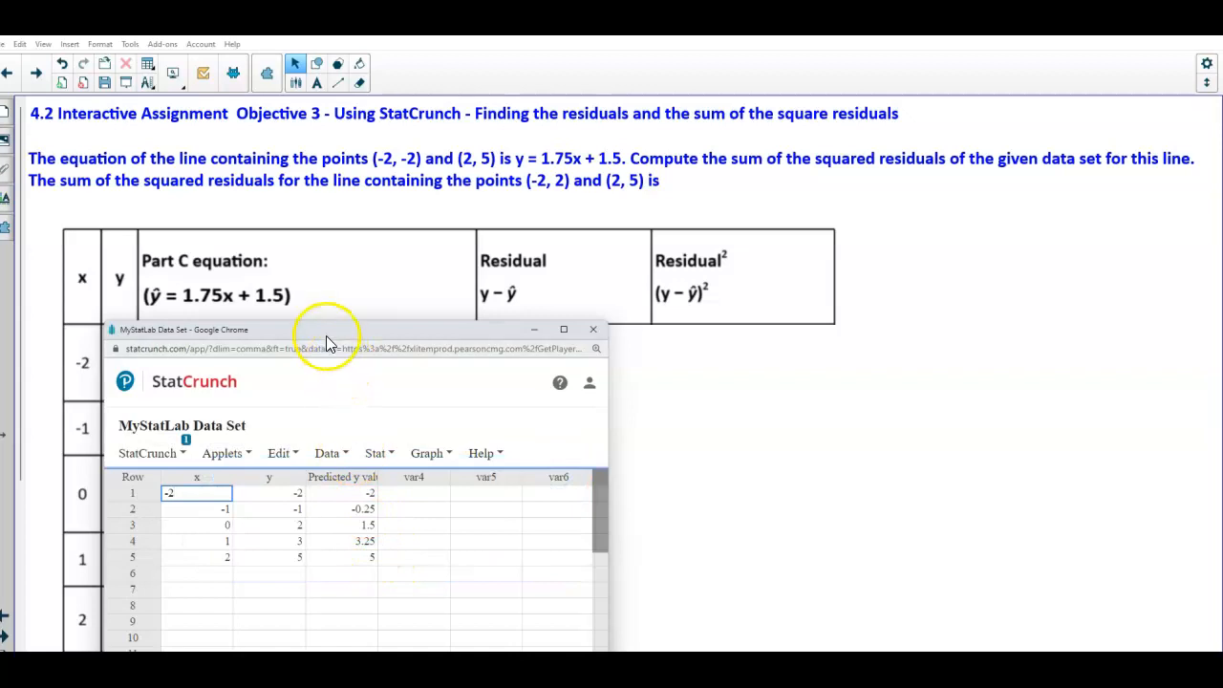
Move the StatCrunch window aside and reveal the handwritten predicted-value calculations in the equation column
{"action": "left_click_drag", "start_coordinate": [318, 330], "coordinate": [642, 333]}
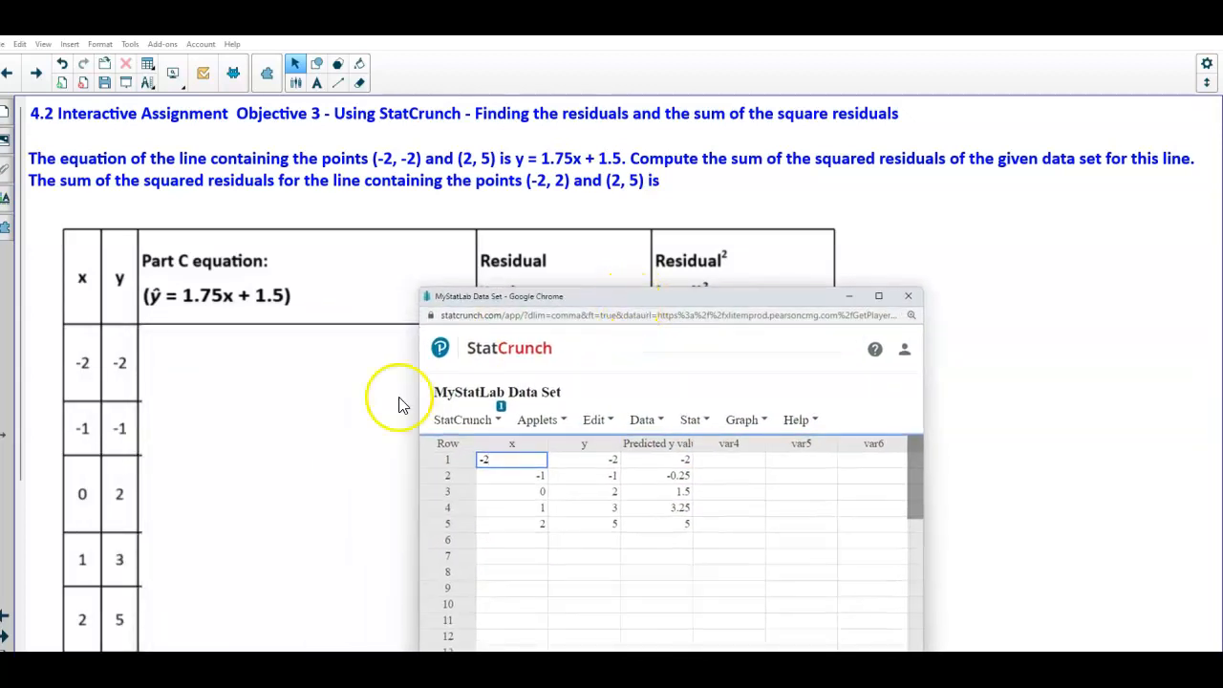
{"action": "left_click", "coordinate": [265, 425]}
{"action": "left_click_drag", "start_coordinate": [265, 425], "coordinate": [641, 429]}
{"action": "scroll", "coordinate": [439, 421], "scroll_direction": "down", "scroll_amount": 1}
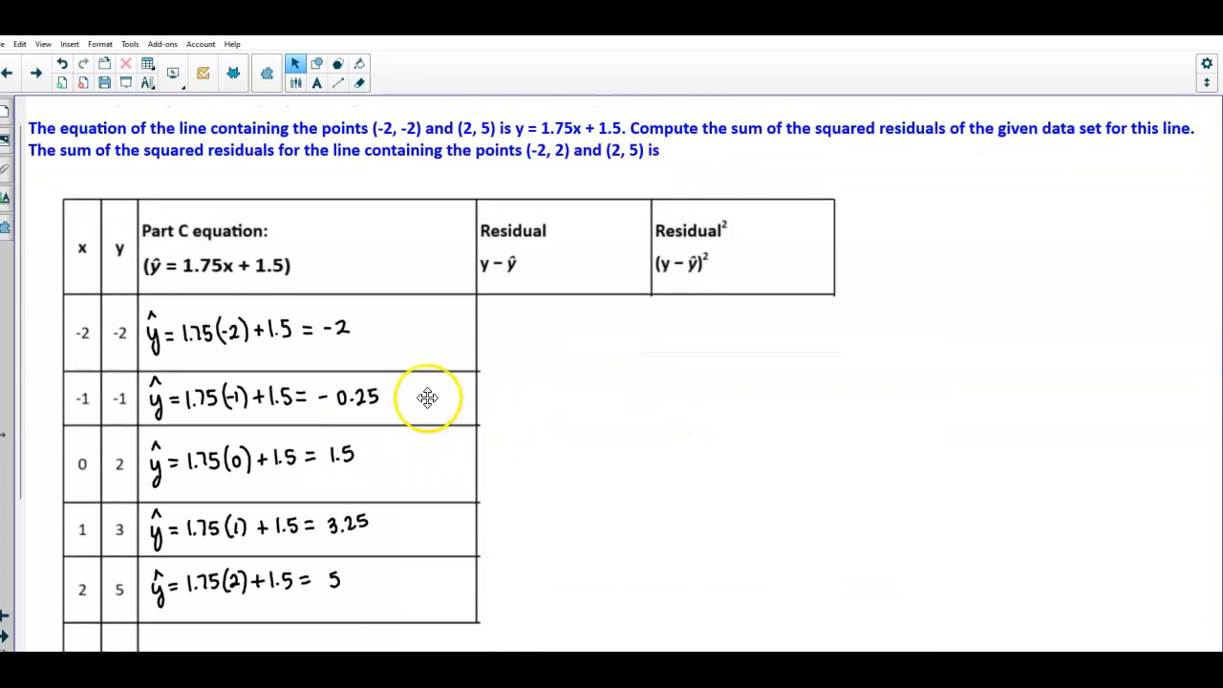
Bring the StatCrunch window back, widen the predicted y column, and reposition the window beside the table
{"action": "left_click", "coordinate": [740, 617]}
{"action": "left_click_drag", "start_coordinate": [592, 298], "coordinate": [576, 225]}
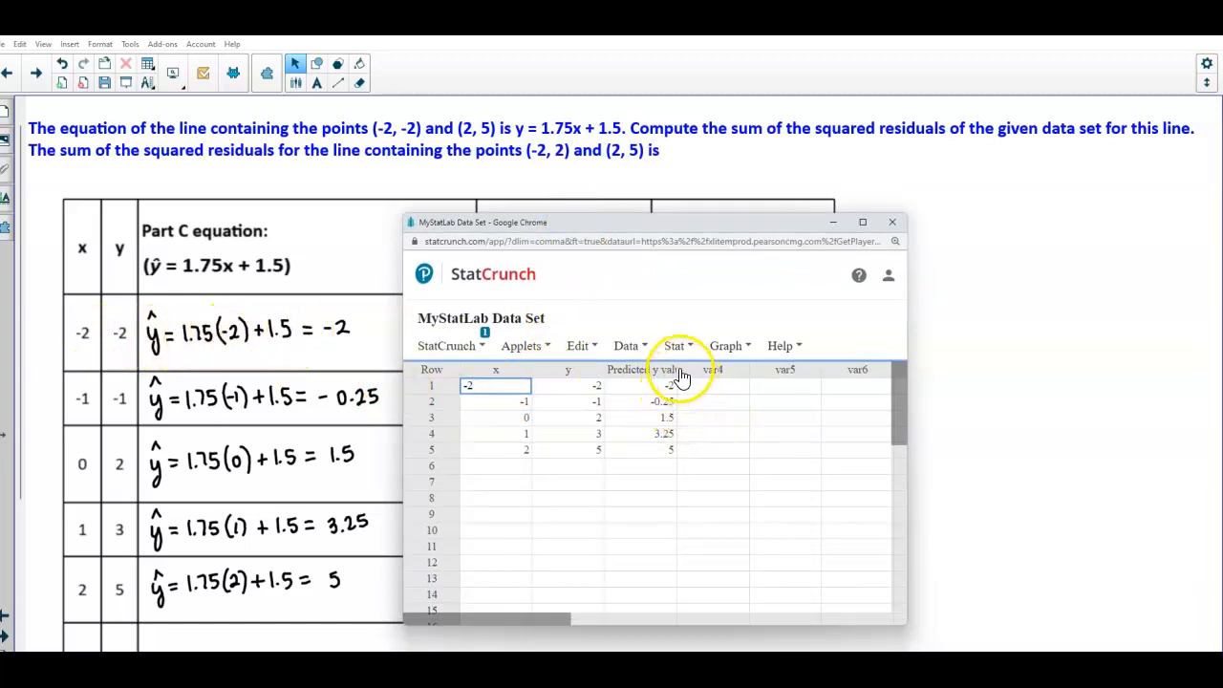
{"action": "left_click_drag", "start_coordinate": [676, 368], "coordinate": [753, 368]}
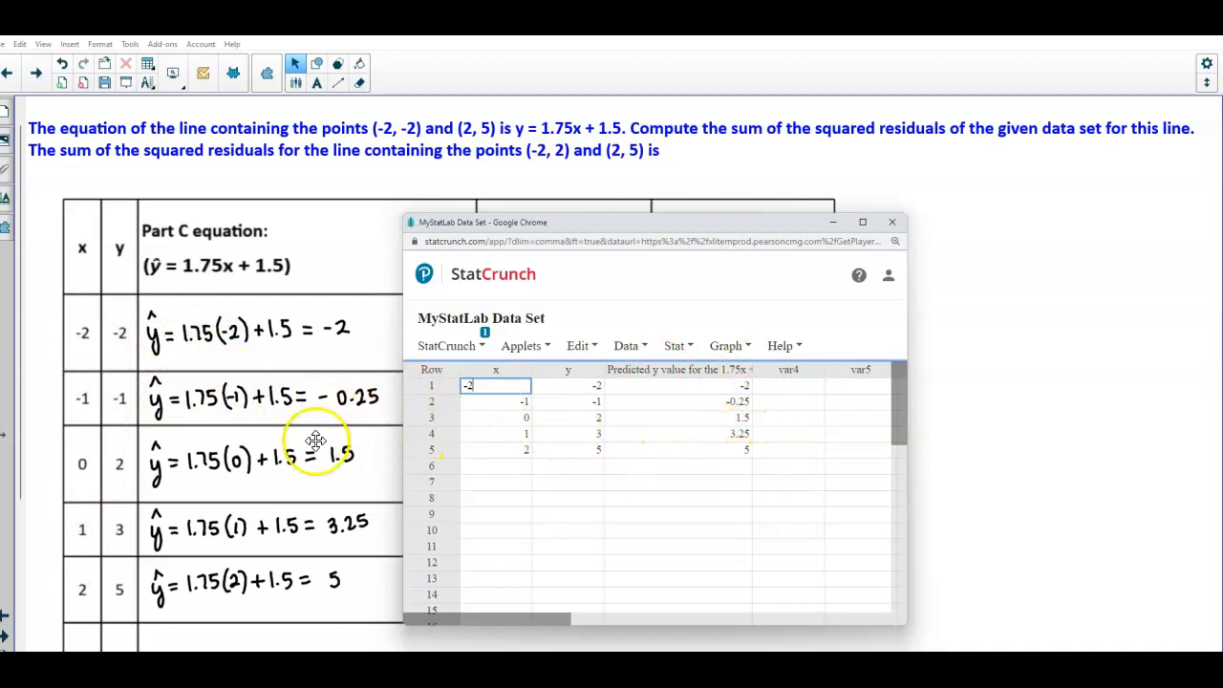
{"action": "left_click_drag", "start_coordinate": [597, 227], "coordinate": [667, 312]}
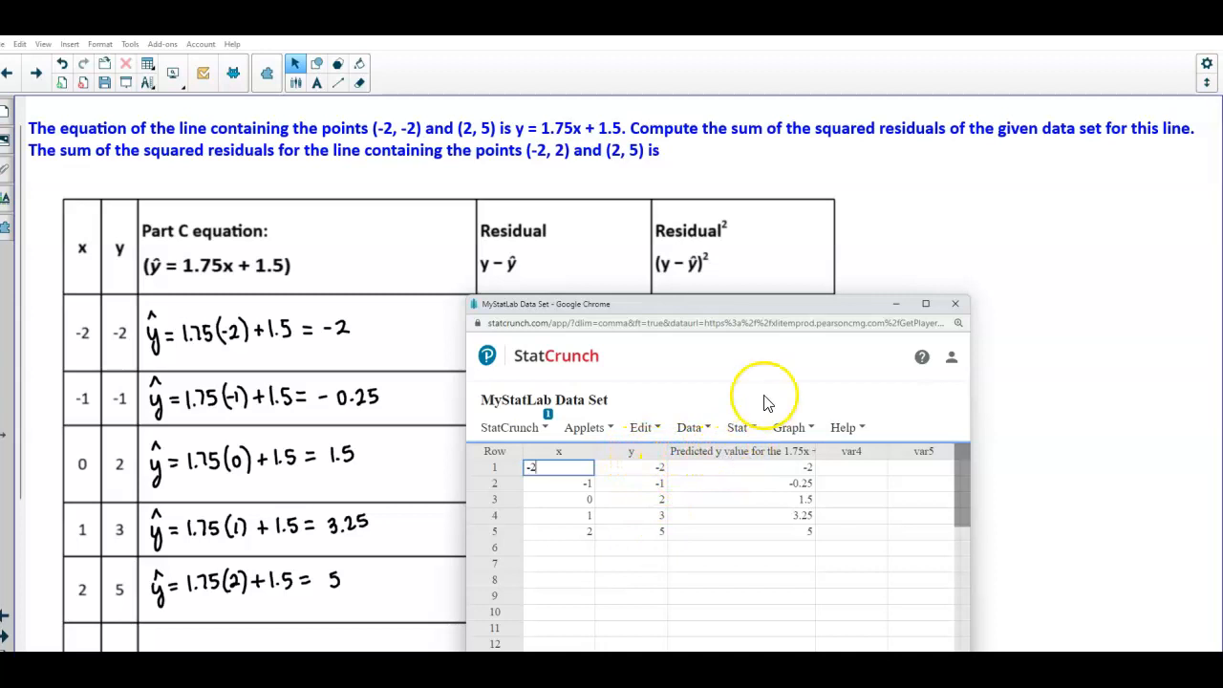
{"action": "left_click_drag", "start_coordinate": [785, 308], "coordinate": [732, 304]}
Start another Compute Expression and build y-"Predicted y value for the 1.75x + 1.5" from the columns
{"action": "left_click", "coordinate": [688, 426]}
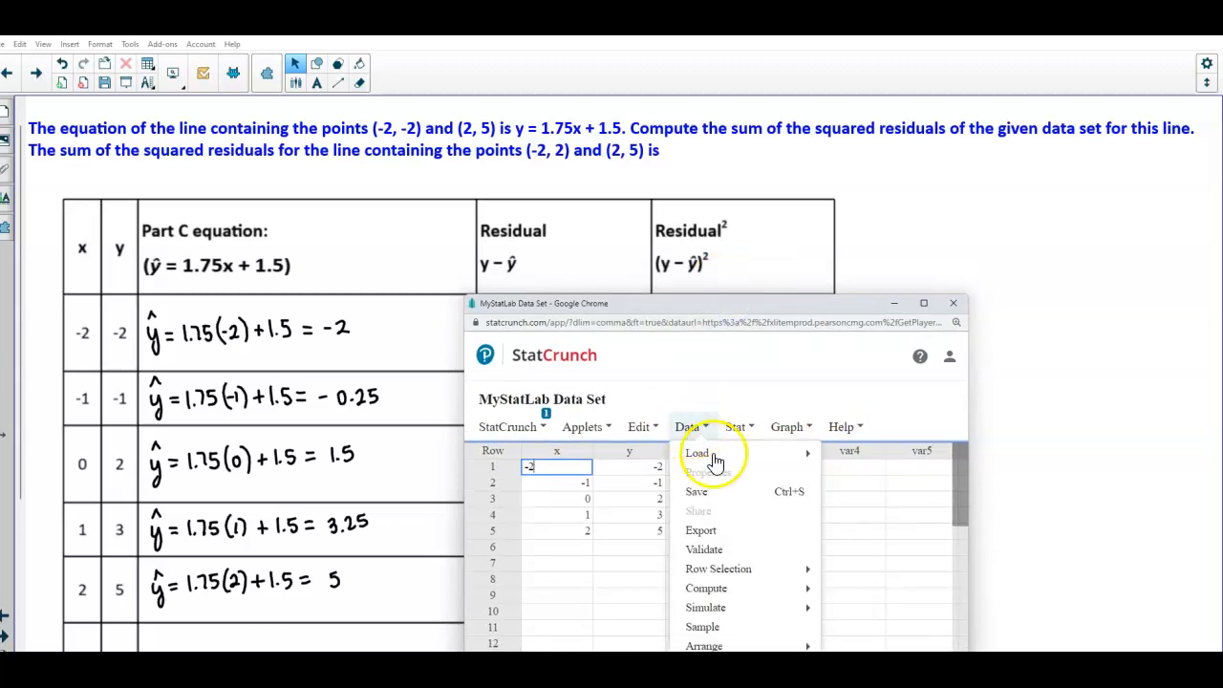
{"action": "mouse_move", "coordinate": [761, 590]}
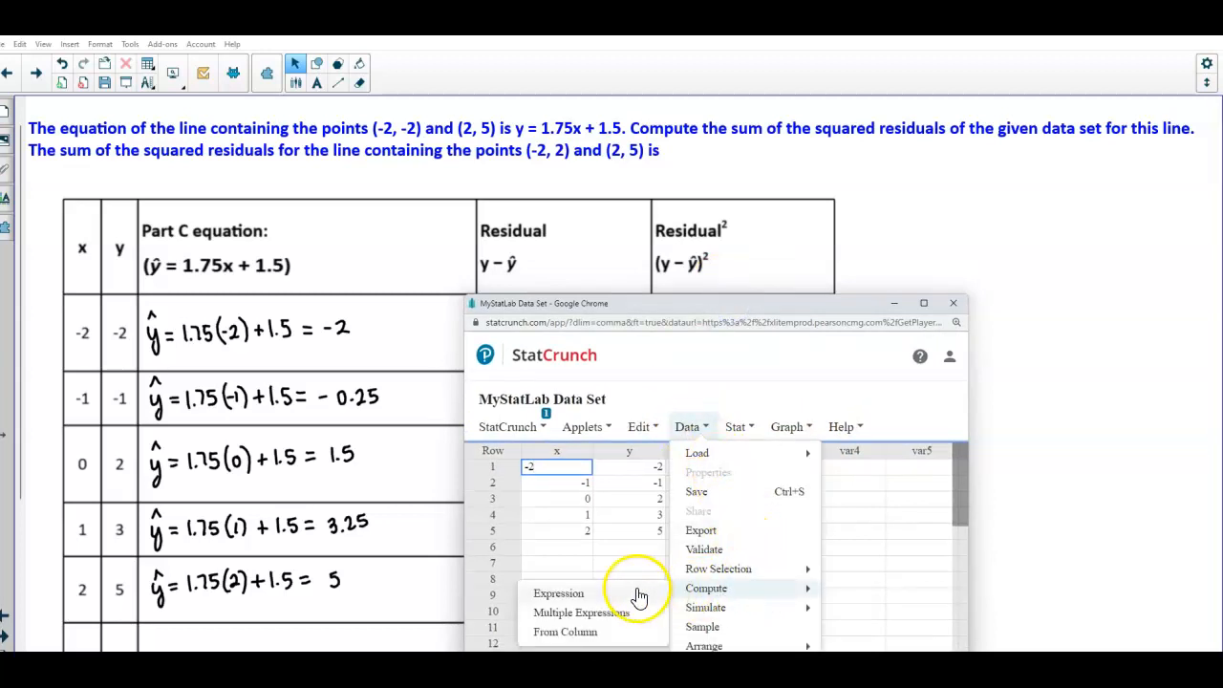
{"action": "left_click", "coordinate": [638, 593]}
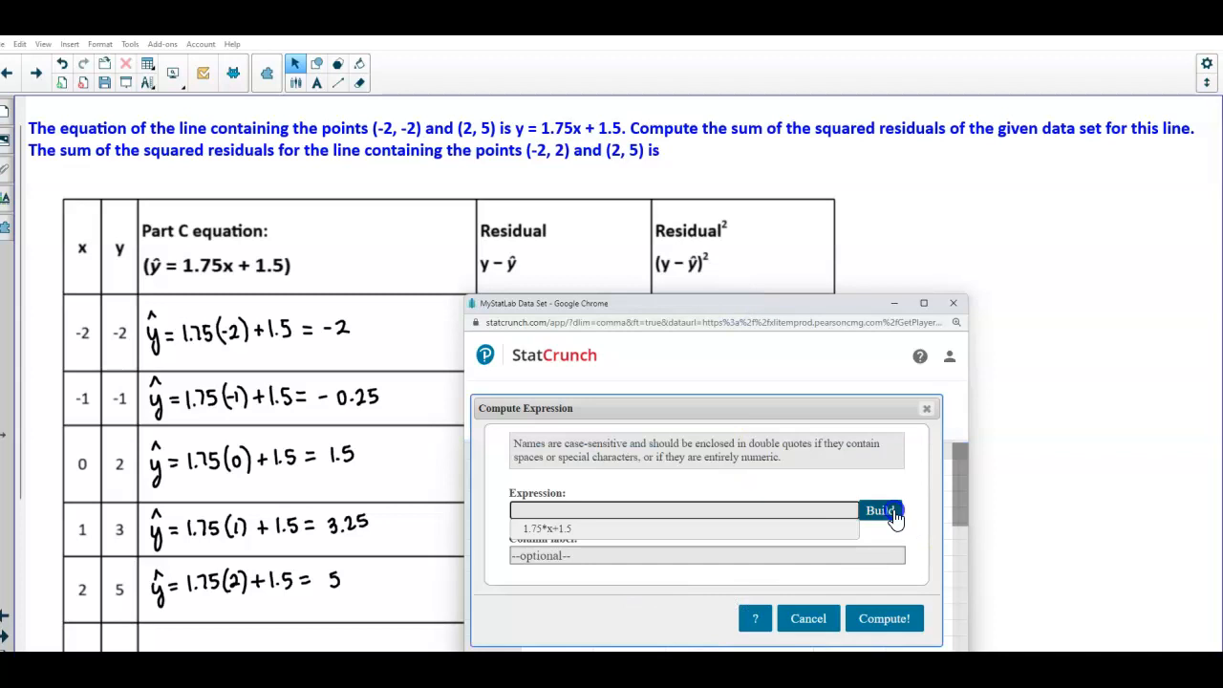
{"action": "left_click", "coordinate": [880, 511]}
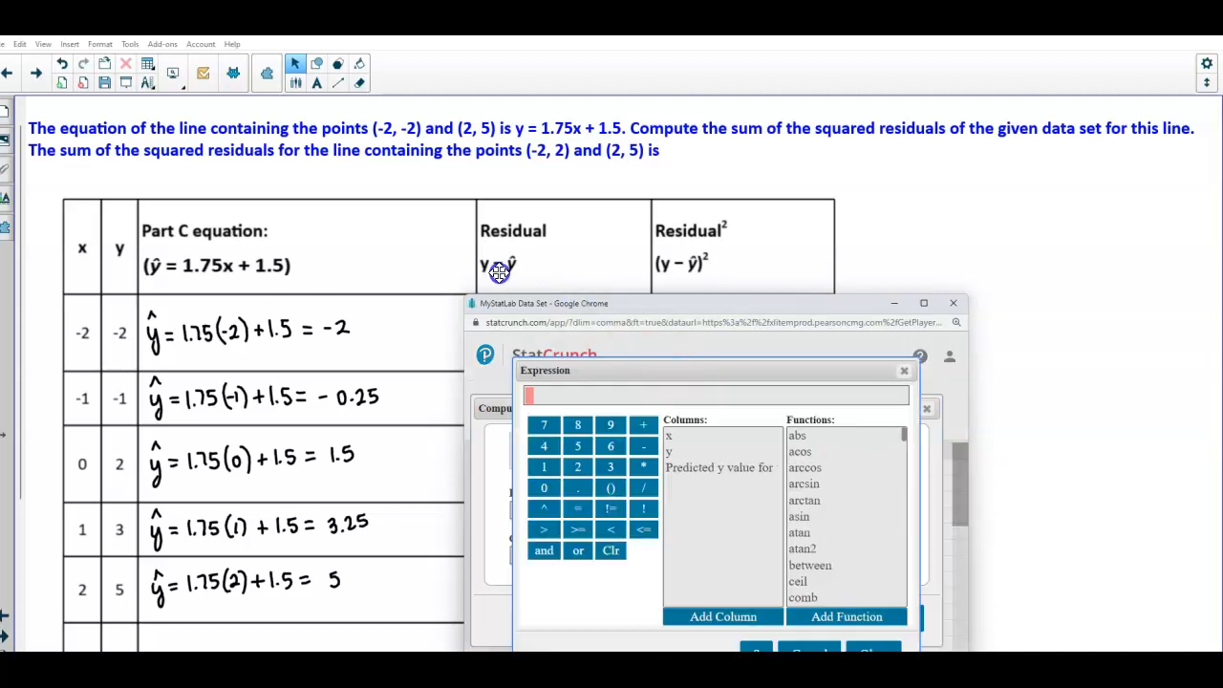
{"action": "double_click", "coordinate": [676, 455]}
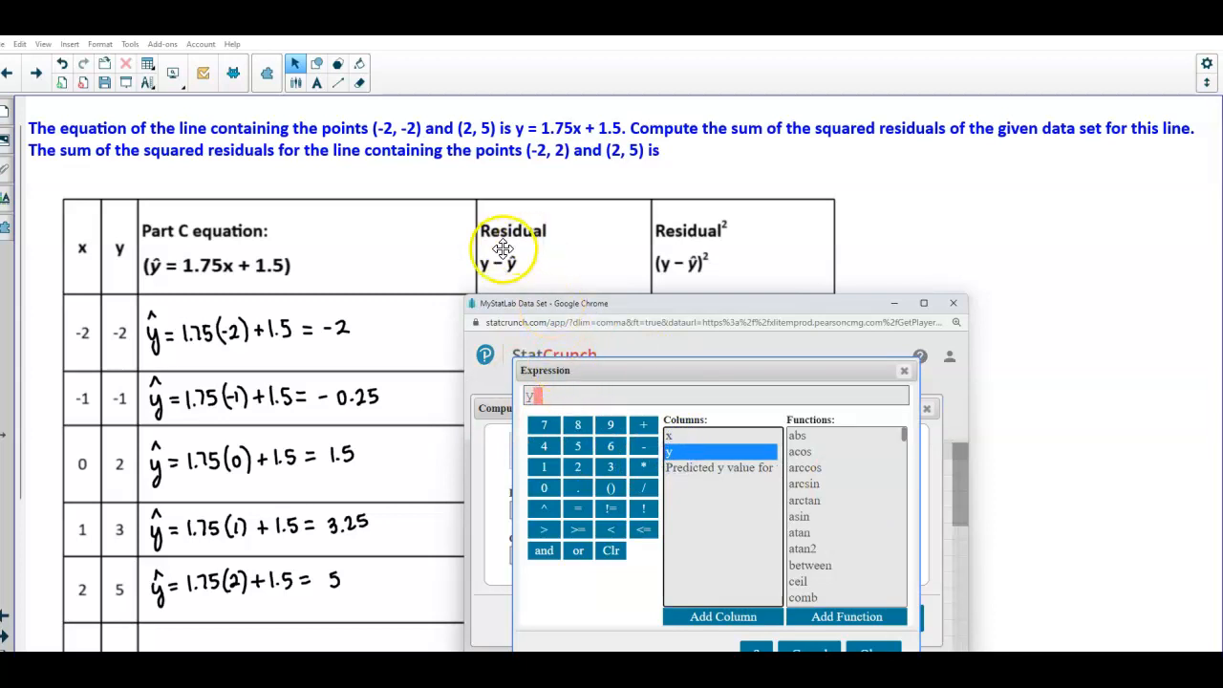
{"action": "left_click", "coordinate": [643, 446]}
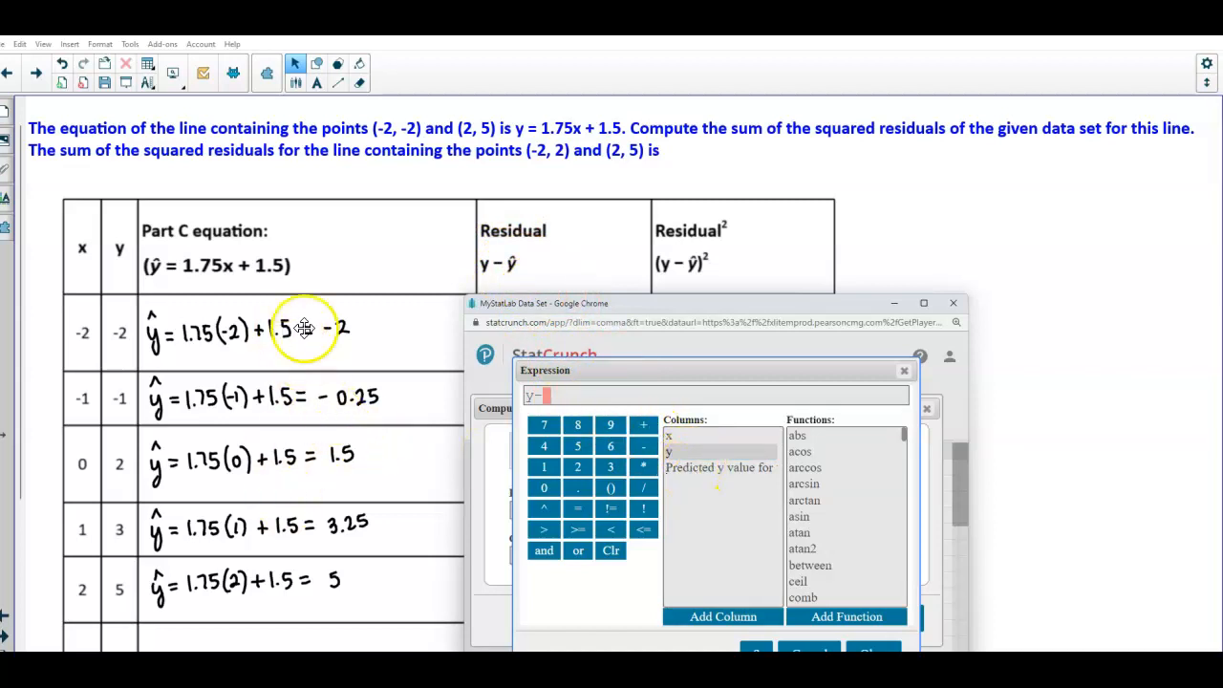
{"action": "double_click", "coordinate": [709, 468]}
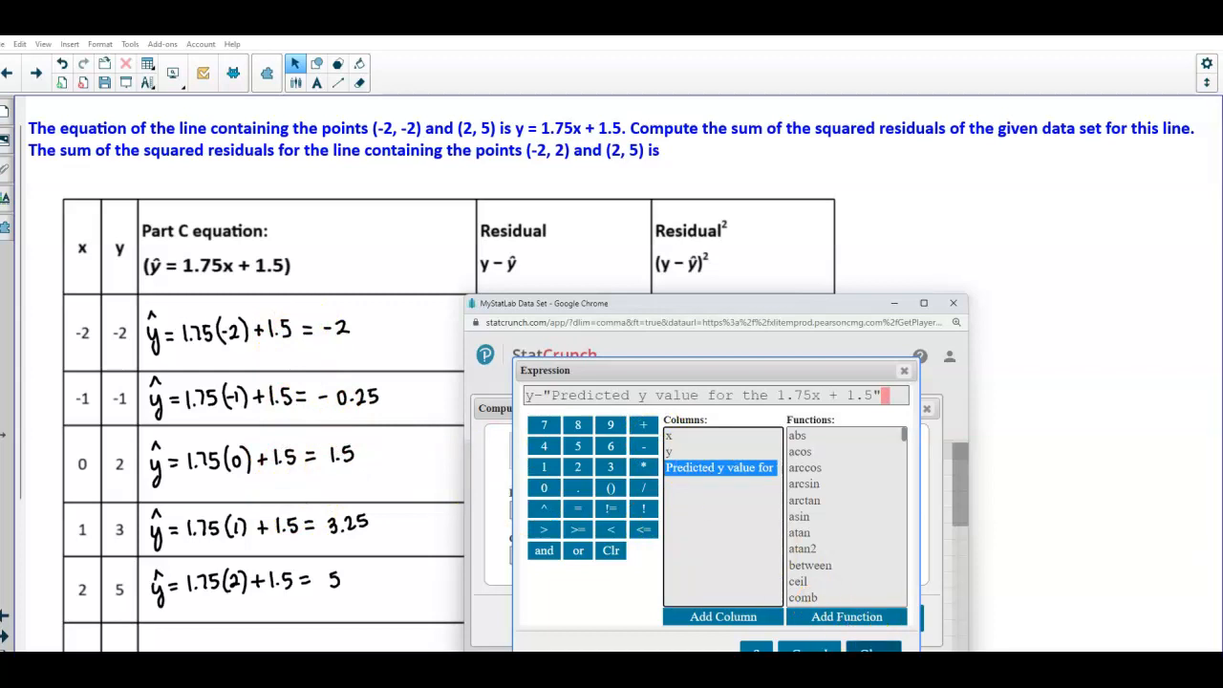
{"action": "left_click", "coordinate": [873, 649]}
Label the column Residuals for 1.75x+1.5, compute it, and dismiss the notice
{"action": "left_click", "coordinate": [569, 557]}
{"action": "type", "text": "Residual for 1.75x+1.5"}
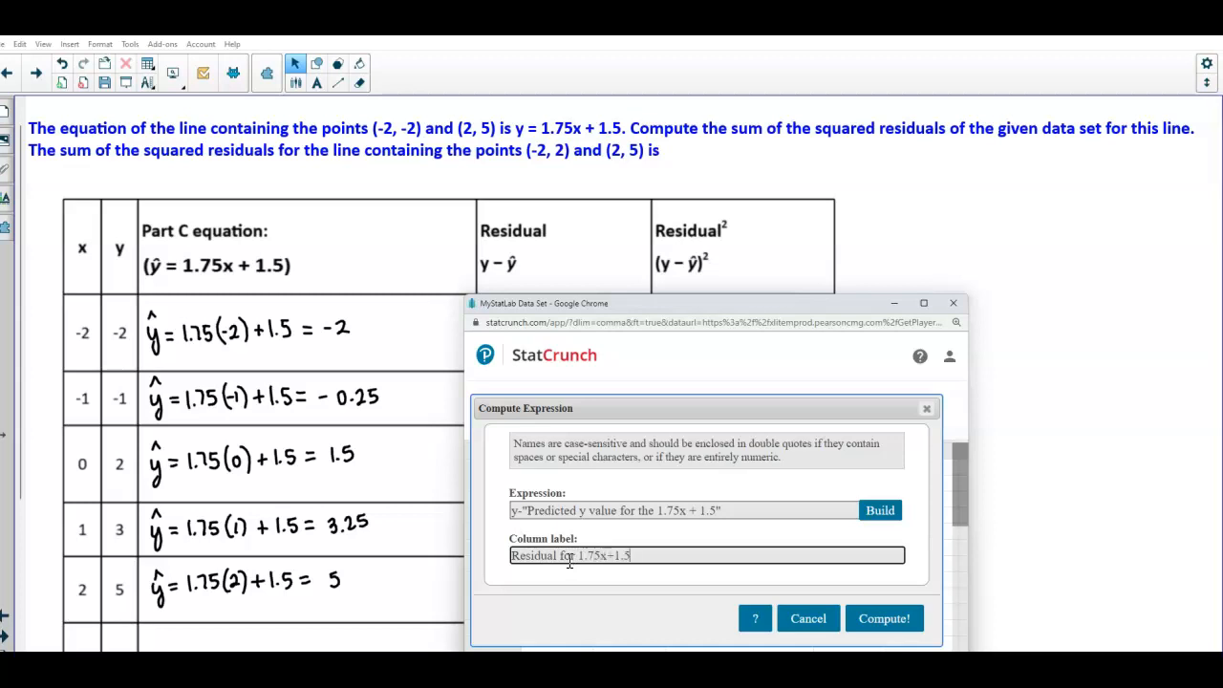
{"action": "left_click", "coordinate": [563, 555]}
{"action": "type", "text": "s"}
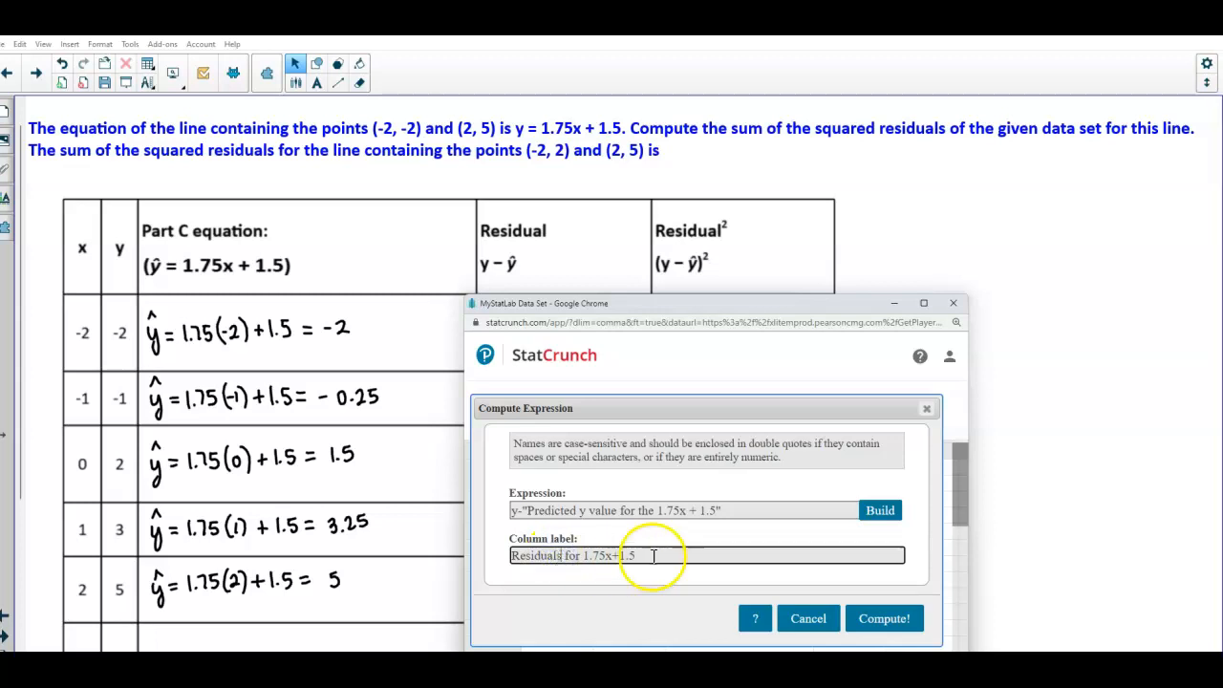
{"action": "left_click", "coordinate": [887, 623]}
{"action": "left_click", "coordinate": [896, 464]}
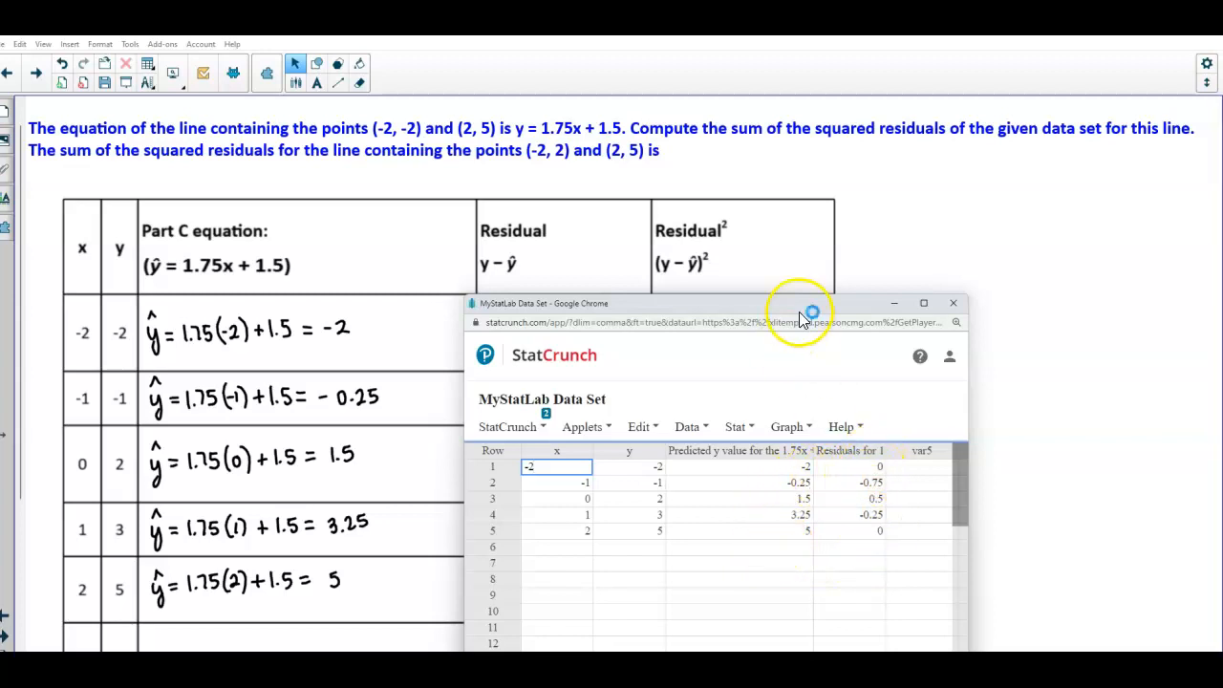
Move the StatCrunch window aside and reveal the handwritten residual calculations in the y − ŷ column
{"action": "left_click_drag", "start_coordinate": [739, 300], "coordinate": [221, 244]}
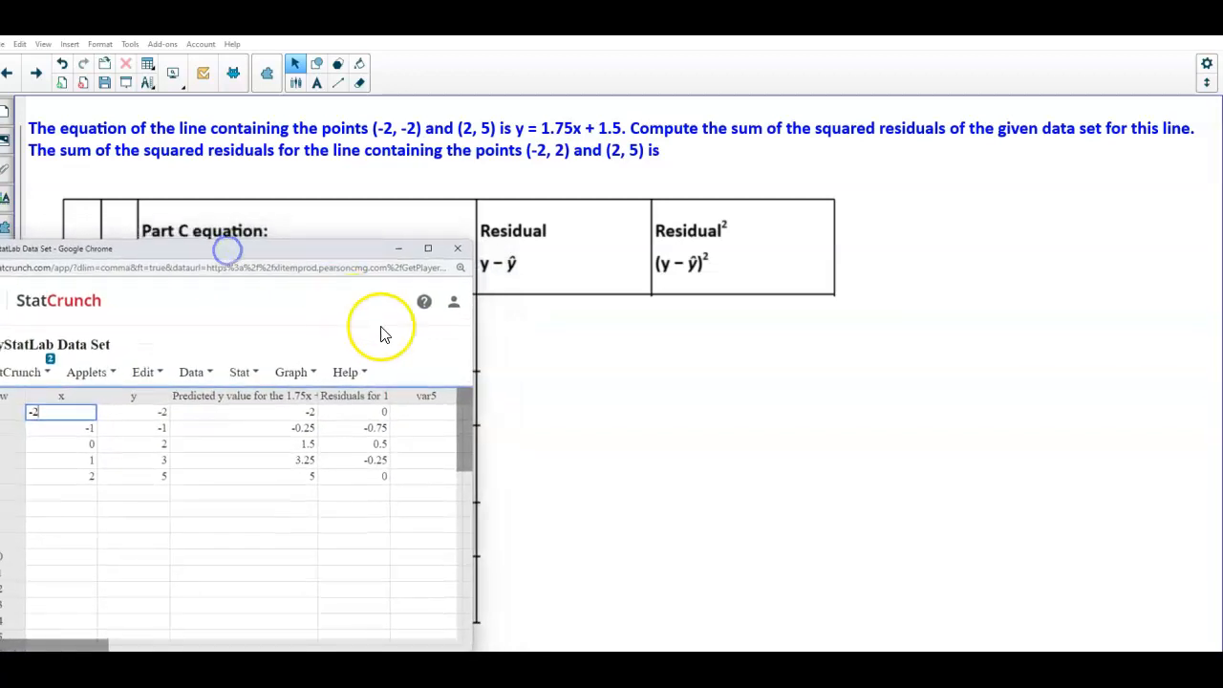
{"action": "left_click", "coordinate": [536, 370]}
{"action": "left_click_drag", "start_coordinate": [631, 374], "coordinate": [723, 375]}
{"action": "mouse_move", "coordinate": [634, 667]}
{"action": "left_click", "coordinate": [744, 622]}
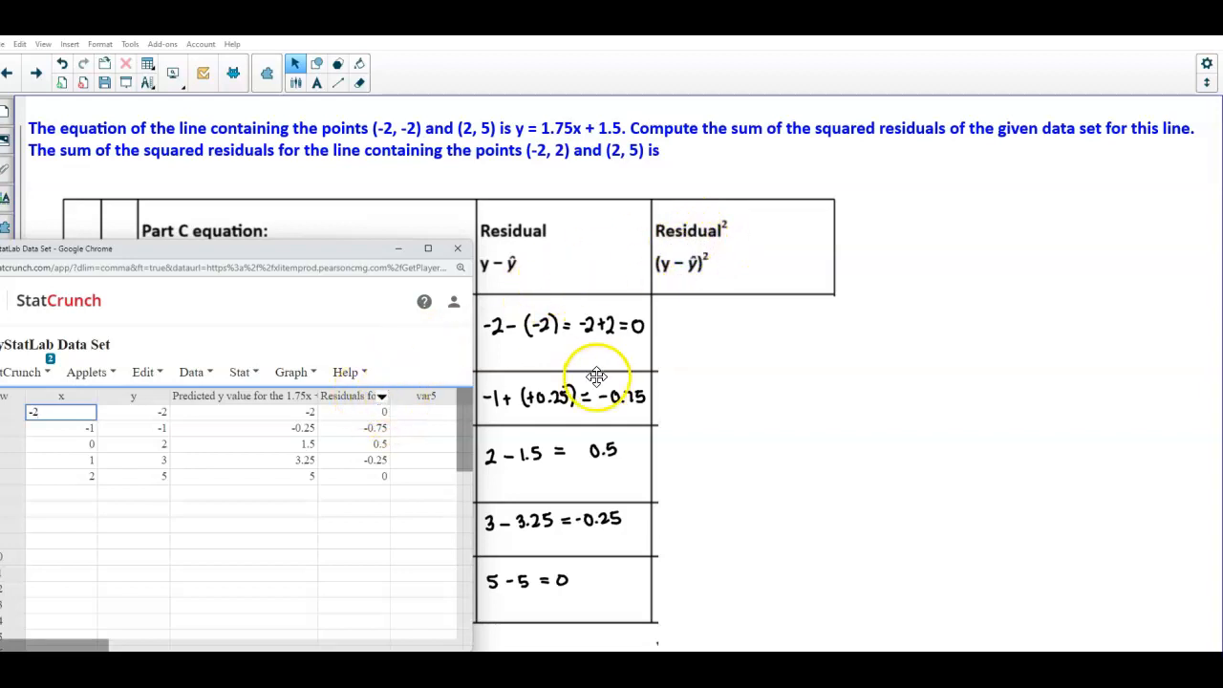
Start another Compute Expression and build "Residuals for 1.75x+1.5"^2 from the residuals column
{"action": "left_click", "coordinate": [244, 378]}
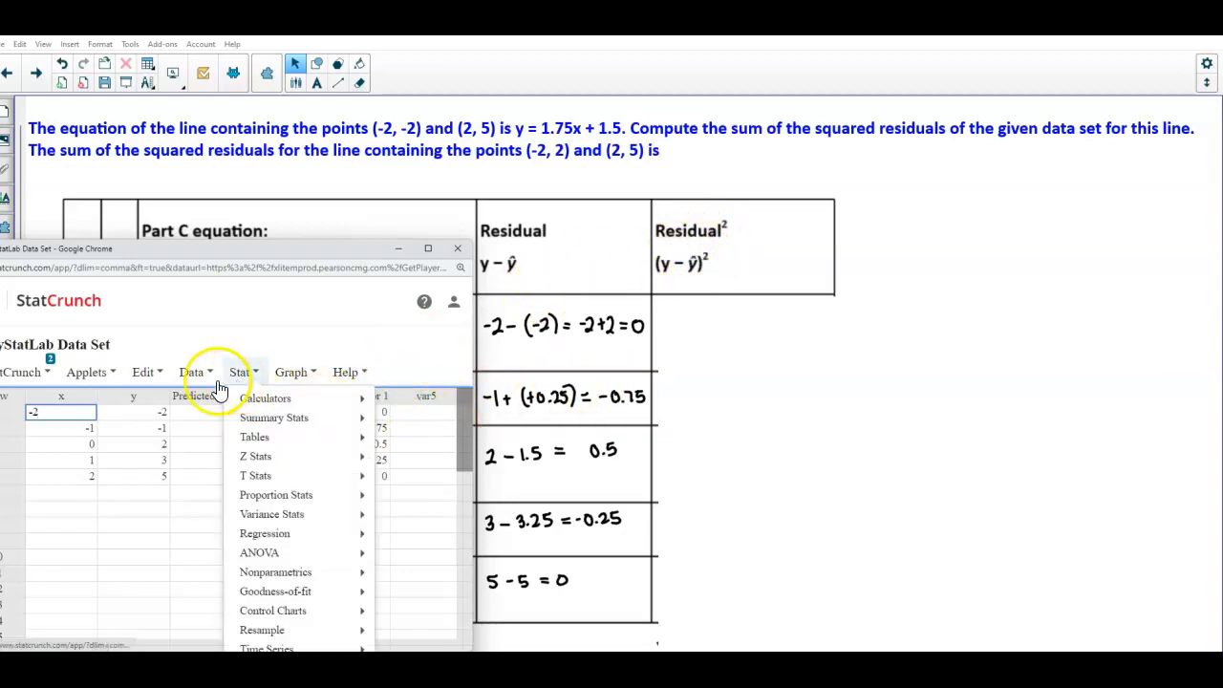
{"action": "left_click", "coordinate": [203, 377]}
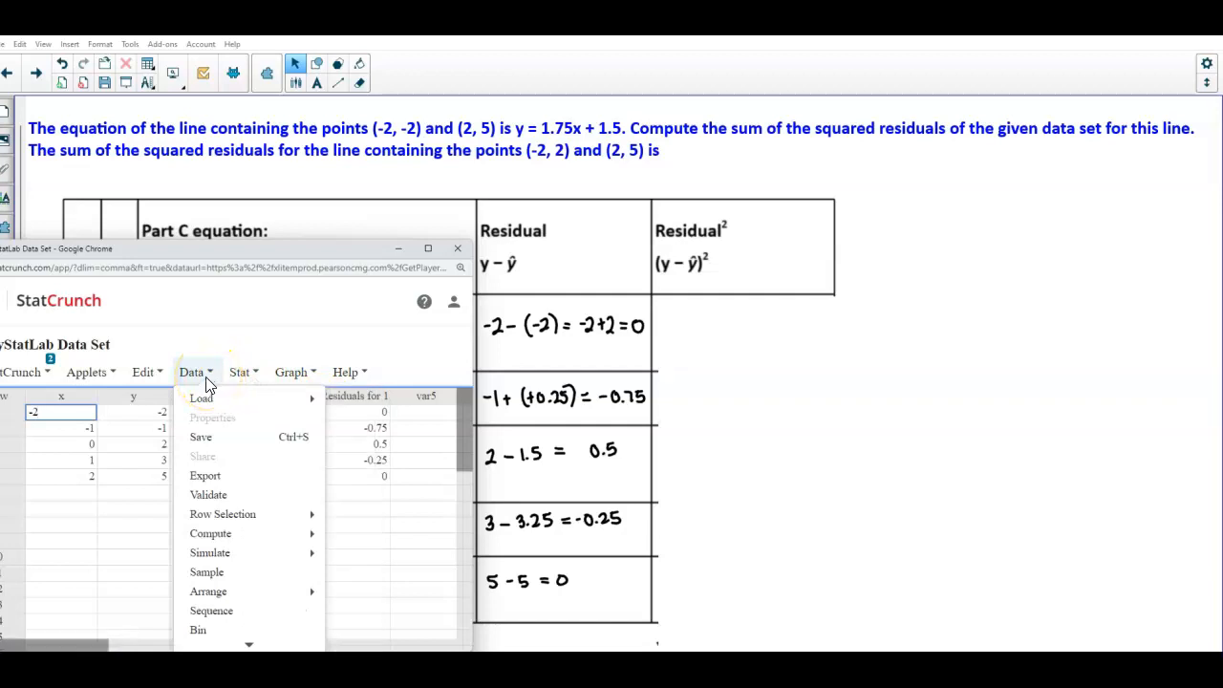
{"action": "mouse_move", "coordinate": [258, 537]}
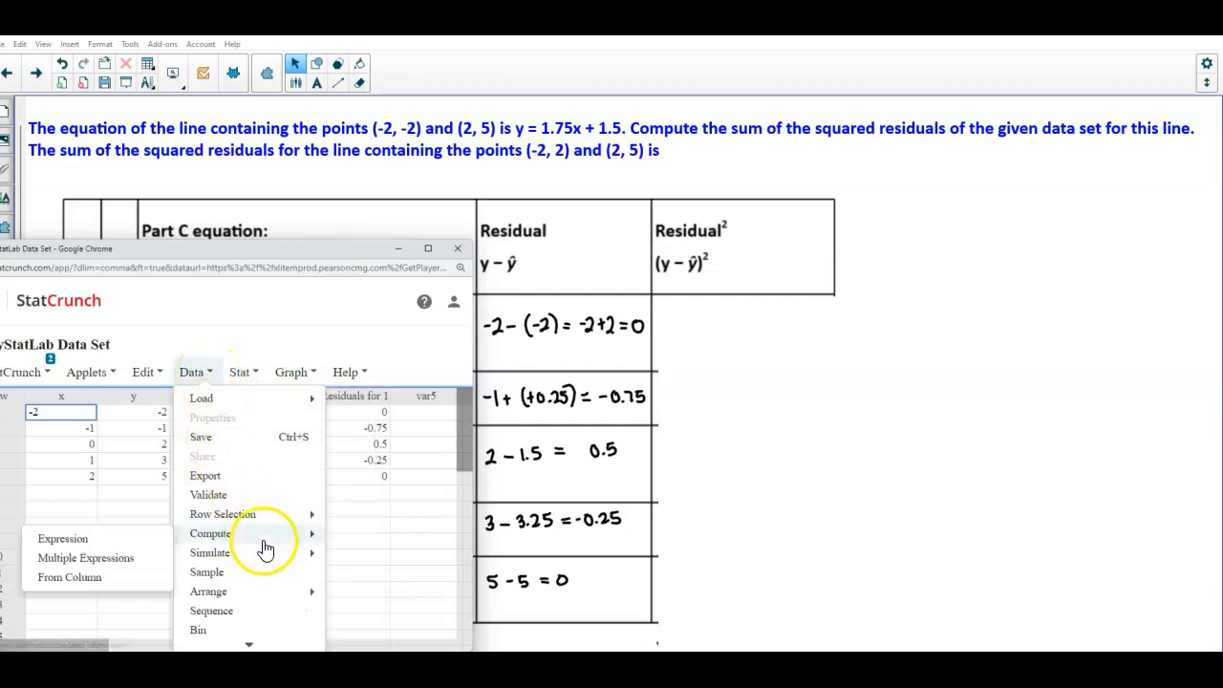
{"action": "left_click", "coordinate": [129, 543]}
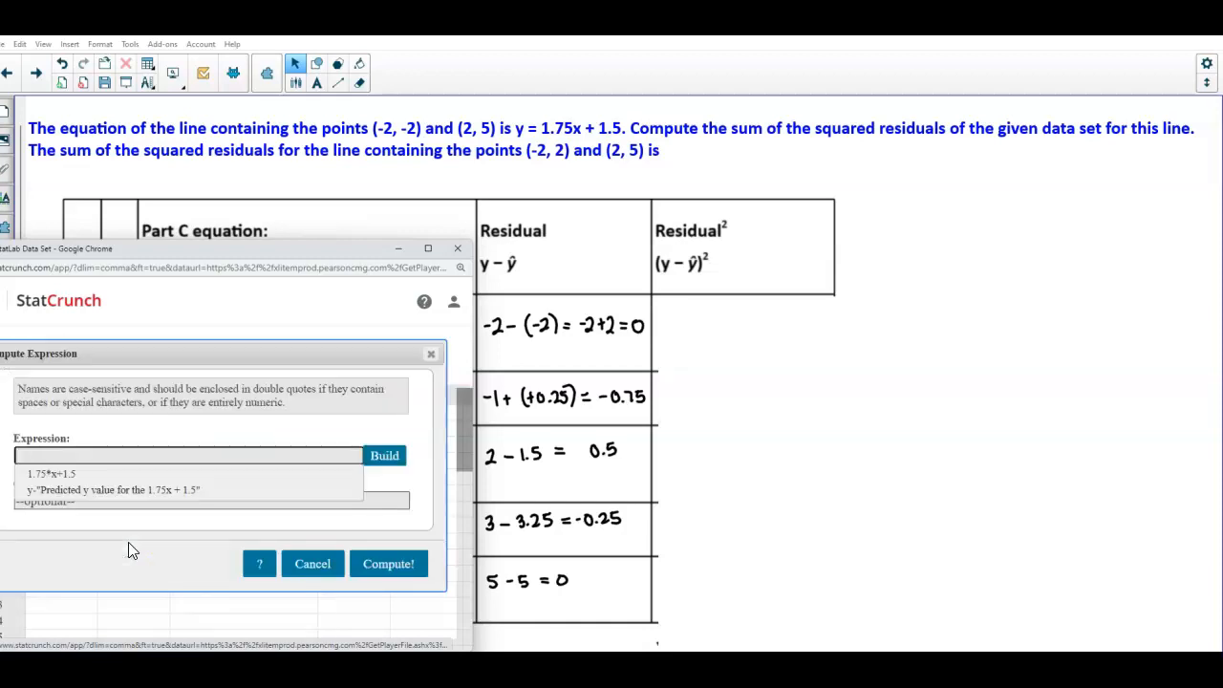
{"action": "left_click", "coordinate": [386, 453]}
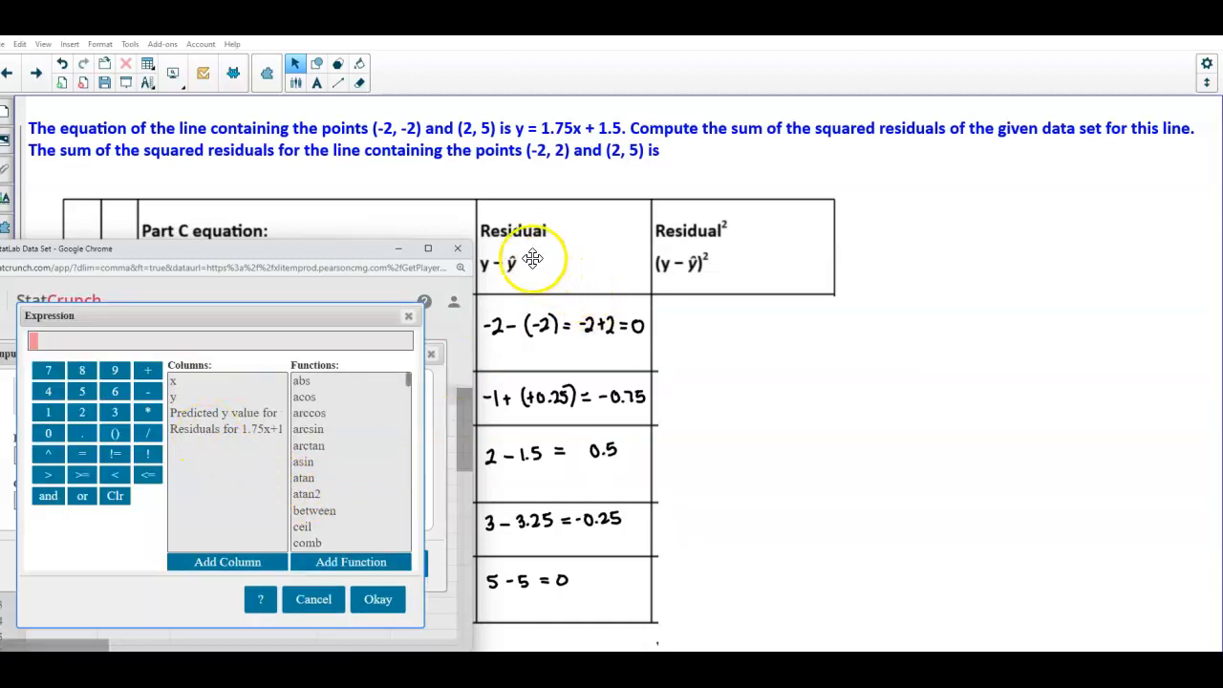
{"action": "left_click", "coordinate": [194, 430]}
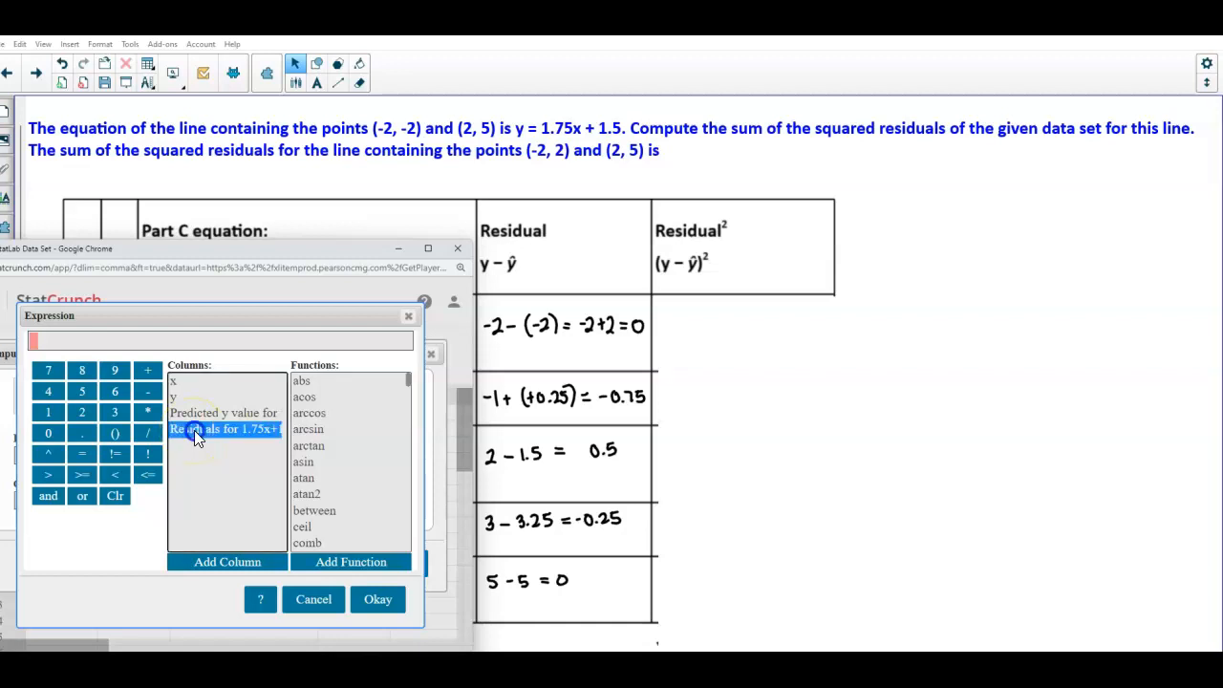
{"action": "double_click", "coordinate": [194, 430]}
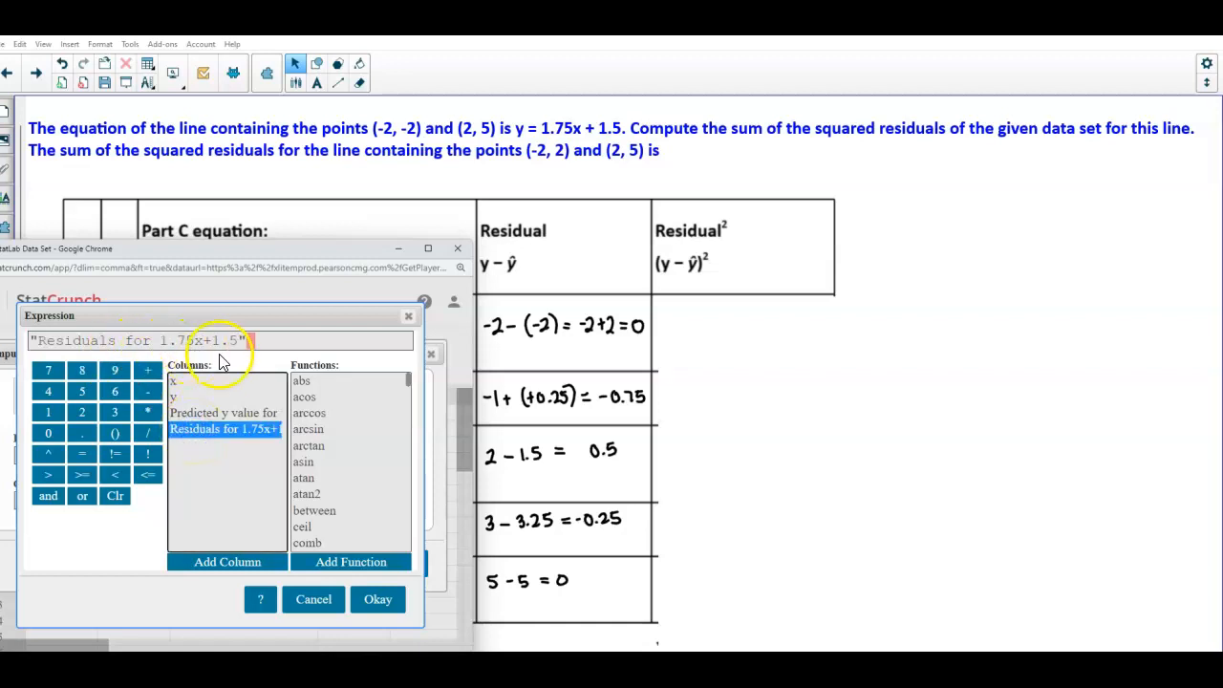
{"action": "left_click", "coordinate": [49, 455]}
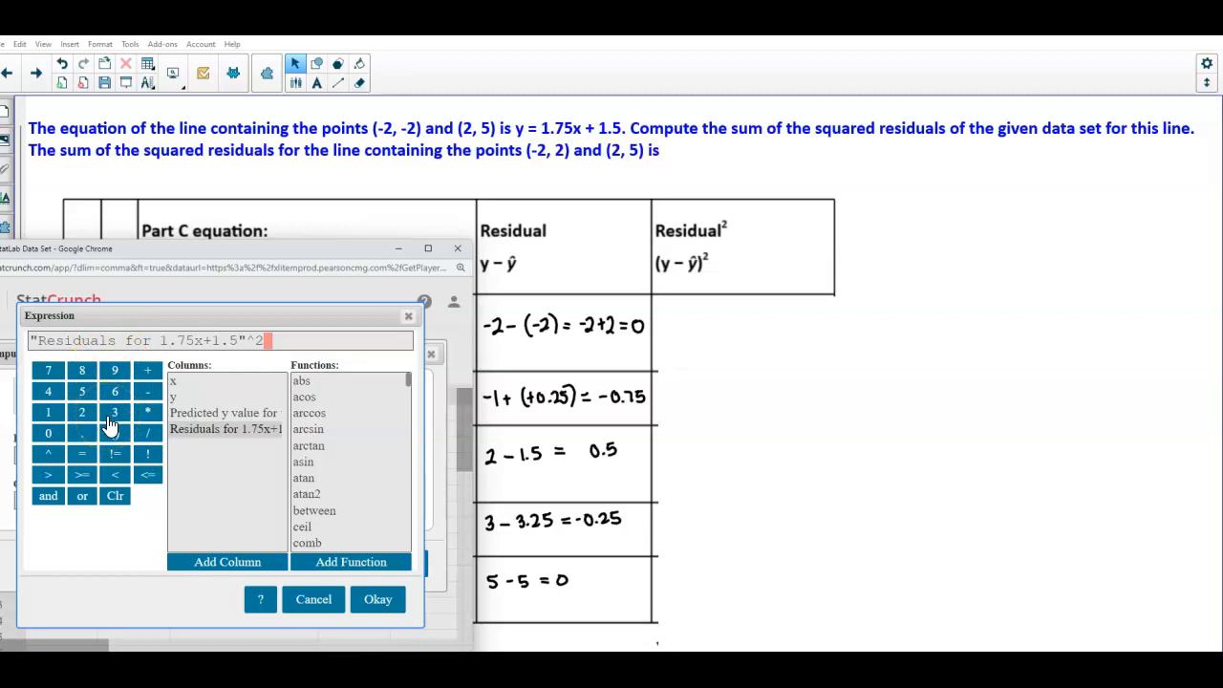
{"action": "left_click", "coordinate": [383, 600]}
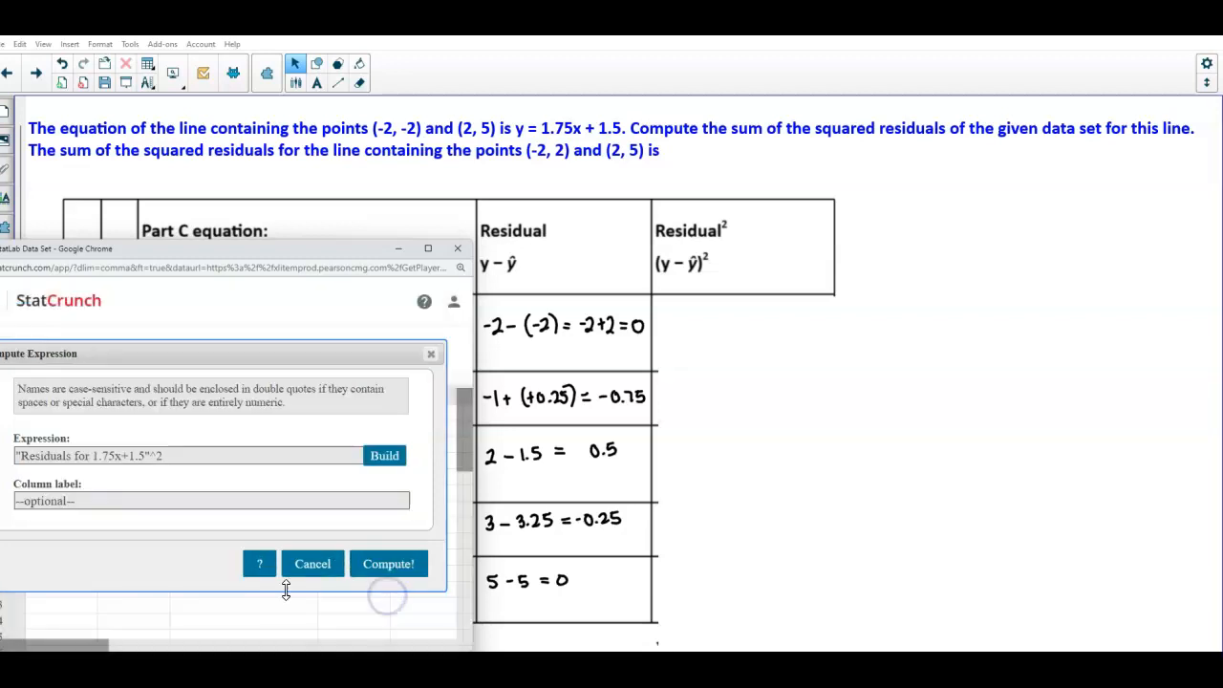
Label the column Residual for 1.75x+1.5 Squared, compute it, and dismiss the notice
{"action": "left_click", "coordinate": [93, 498]}
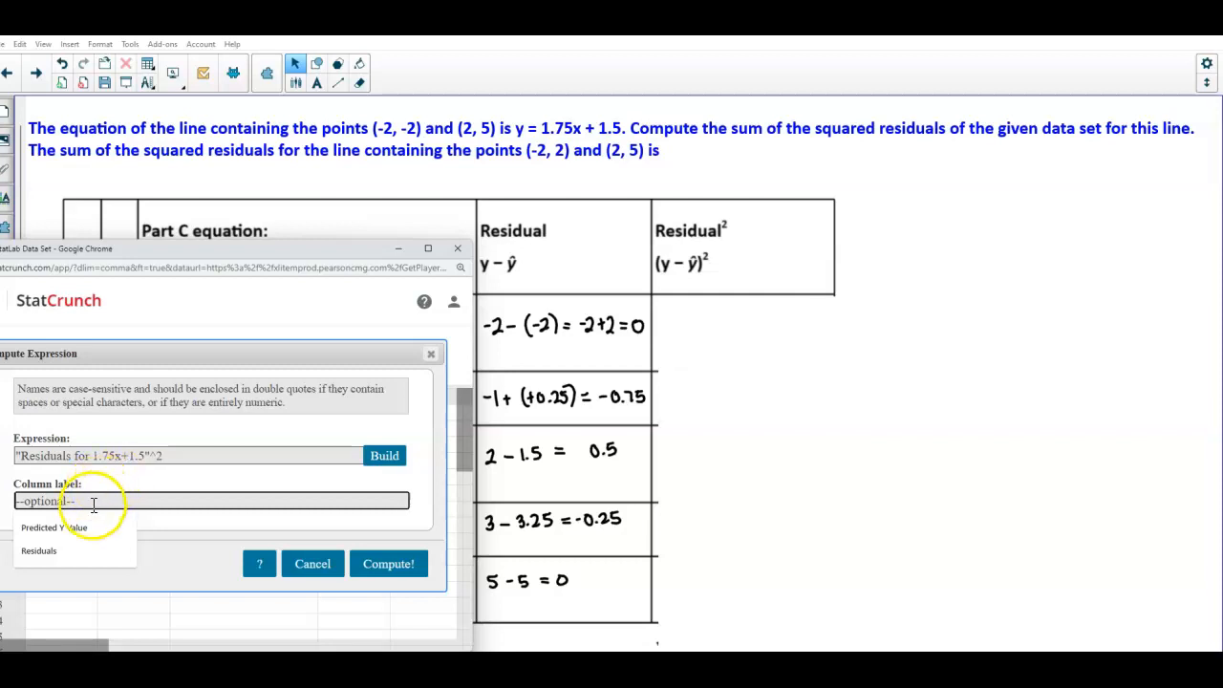
{"action": "left_click", "coordinate": [168, 456]}
{"action": "left_click_drag", "start_coordinate": [168, 457], "coordinate": [87, 455]}
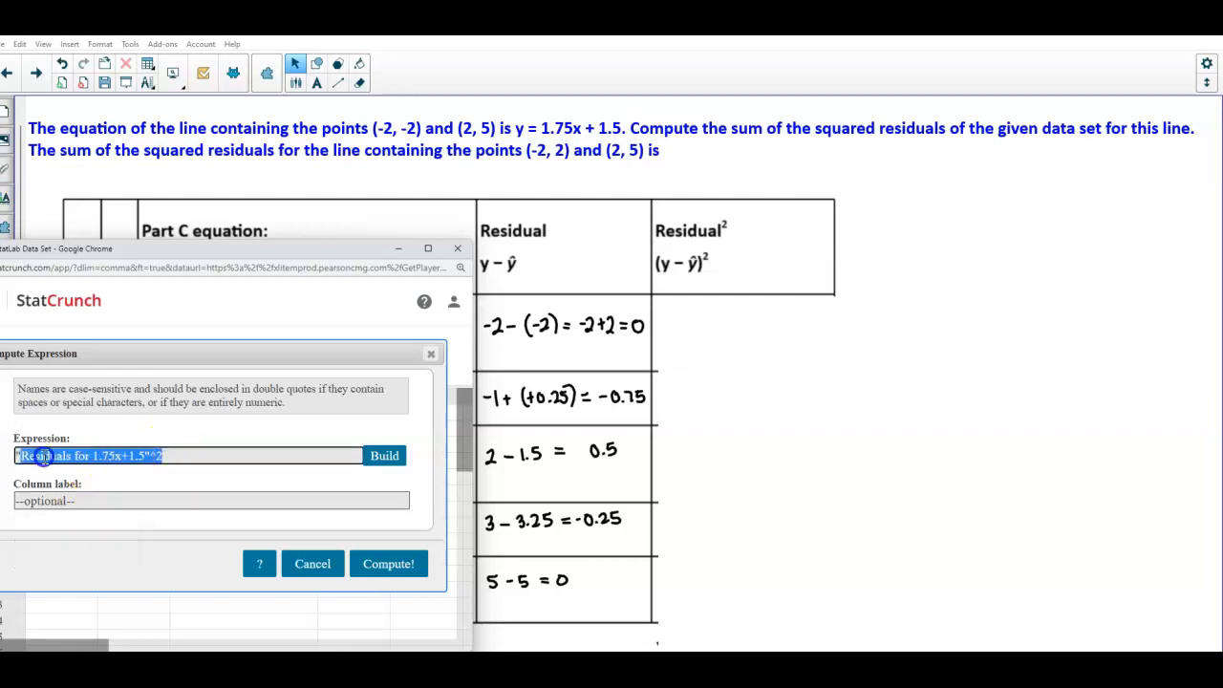
{"action": "left_click", "coordinate": [45, 498]}
{"action": "type", "text": "Resdi"}
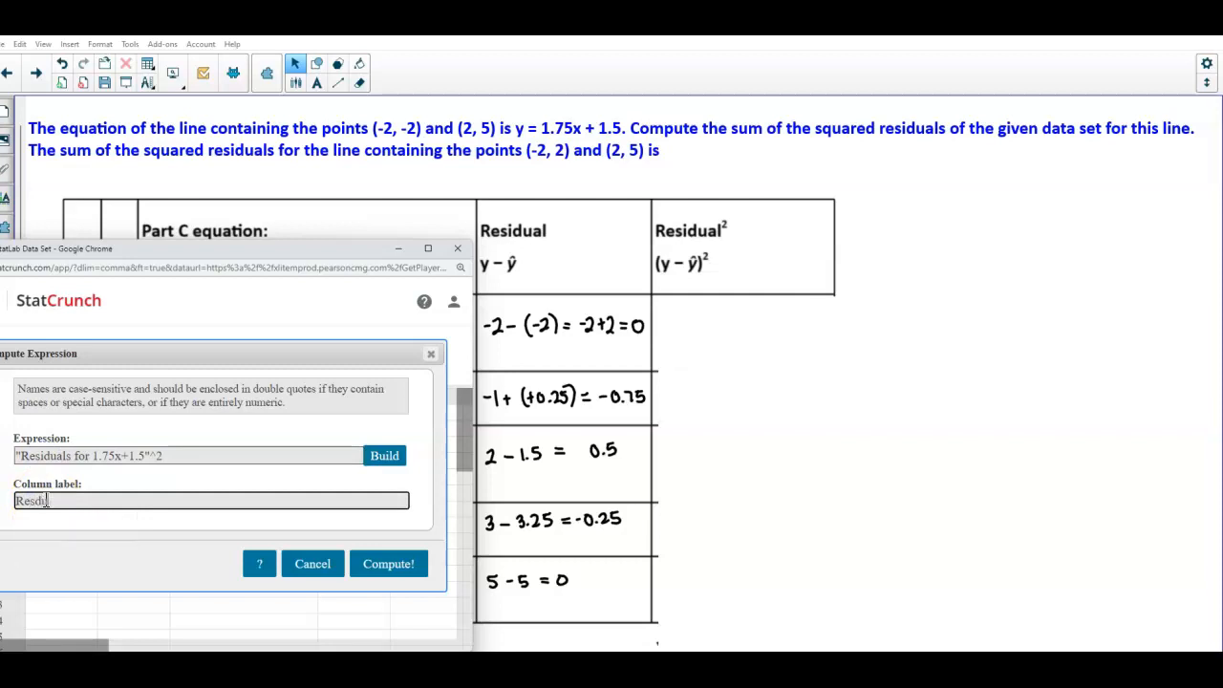
{"action": "key", "text": "BackSpace"}
{"action": "type", "text": "idu"}
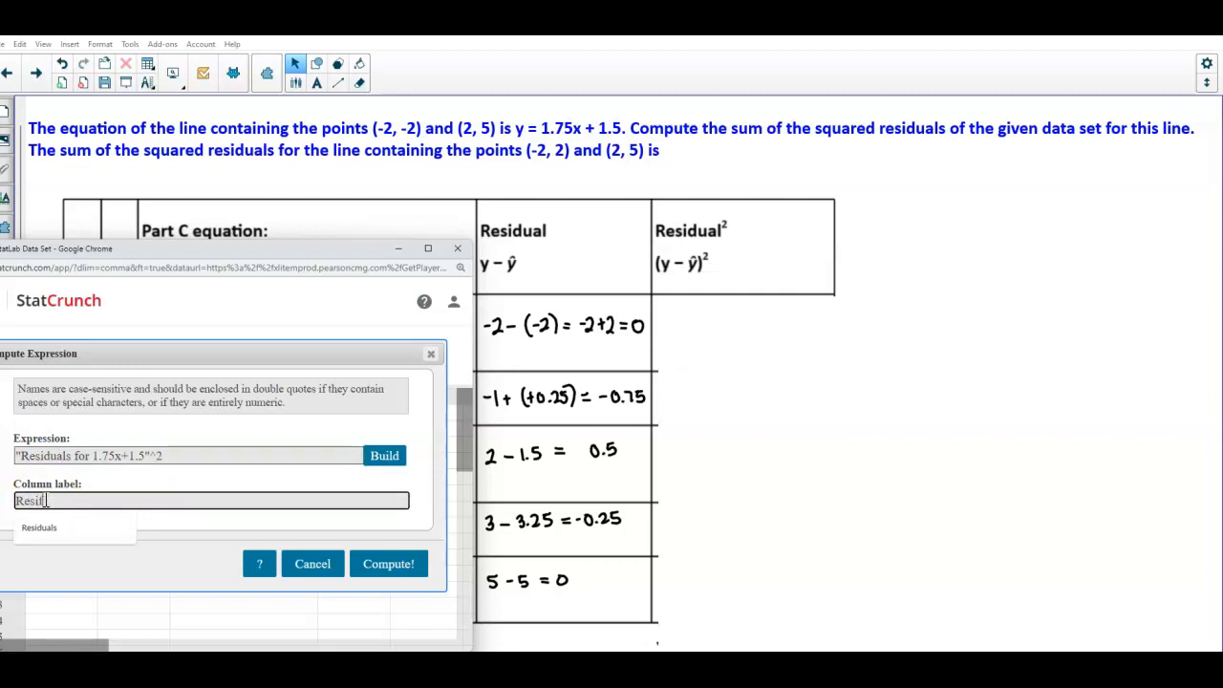
{"action": "key", "text": "BackSpace"}
{"action": "key", "text": "BackSpace"}
{"action": "type", "text": "ual for 1.75x+1.5 Squared"}
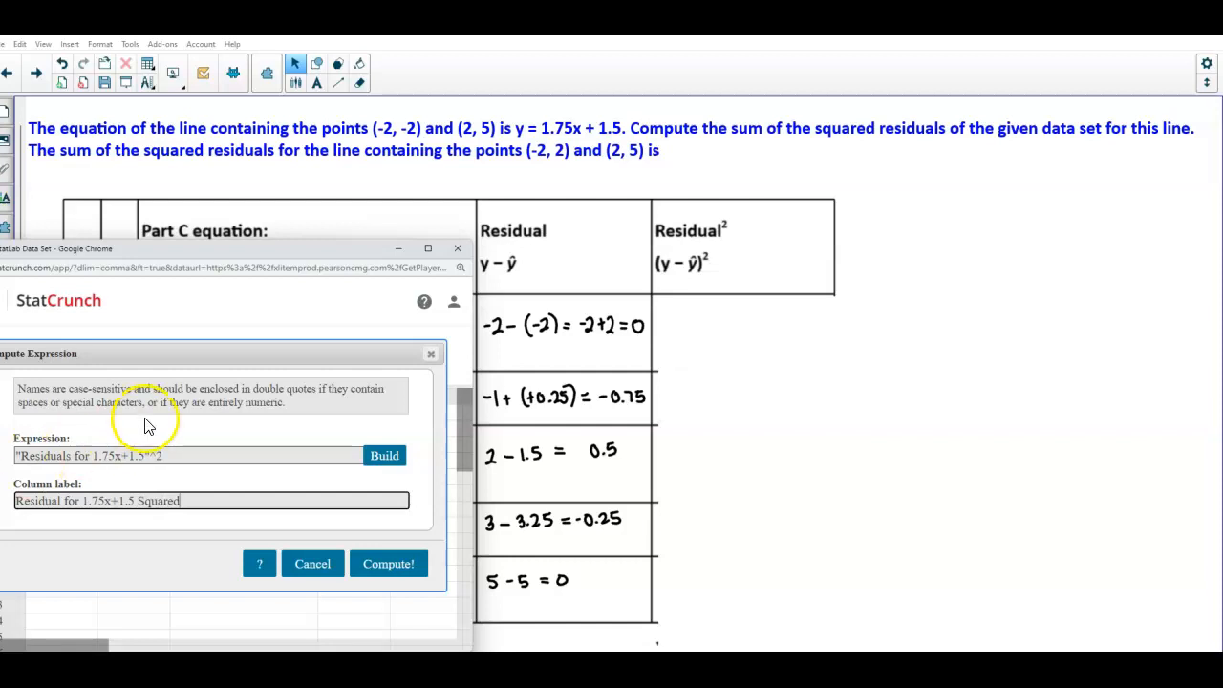
{"action": "left_click", "coordinate": [386, 569]}
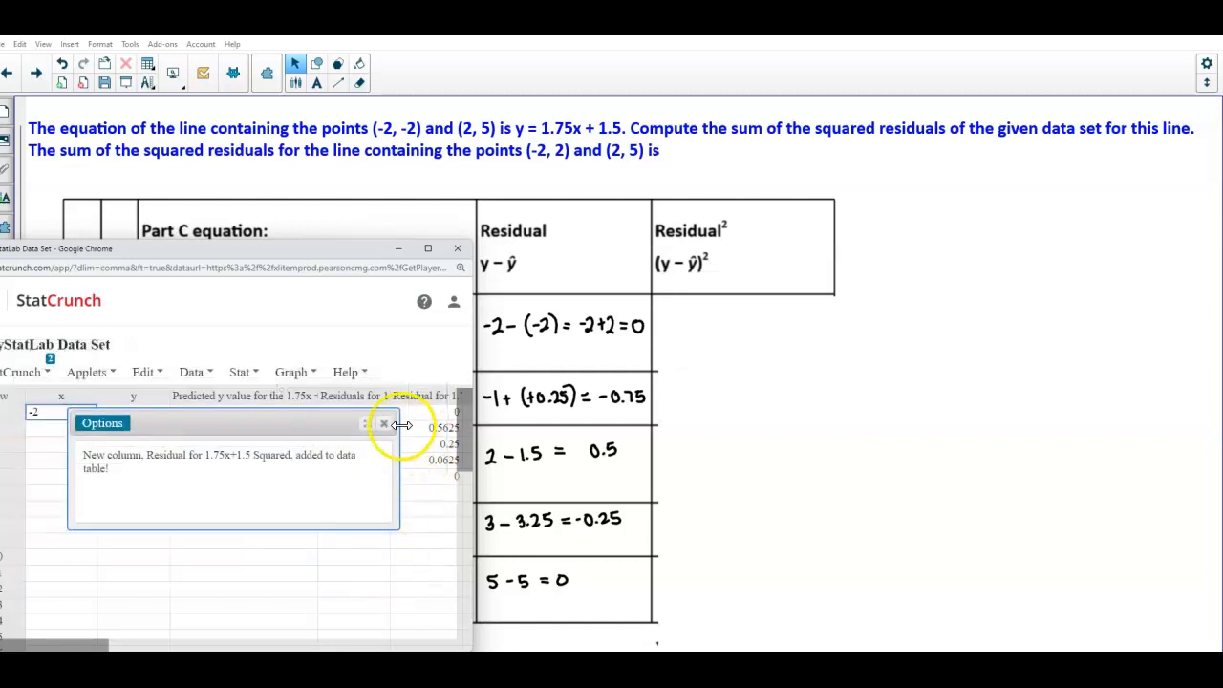
{"action": "left_click", "coordinate": [387, 426]}
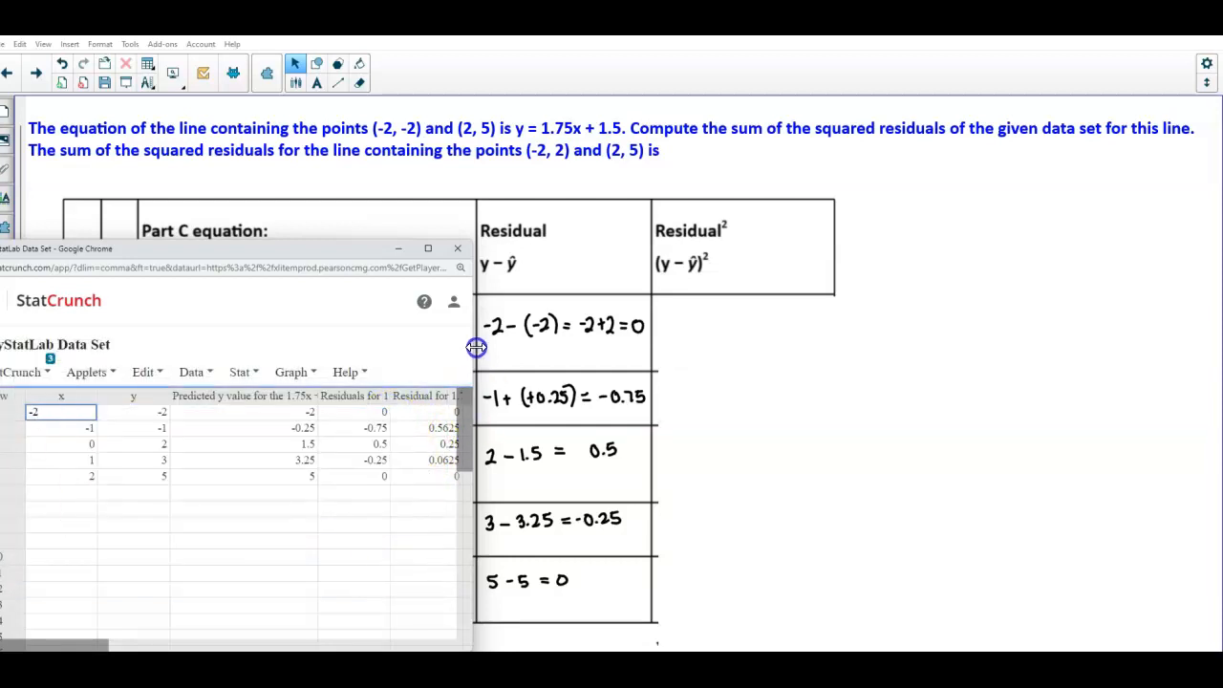
Reveal the handwritten squared residuals column and bring the StatCrunch window back
{"action": "left_click", "coordinate": [745, 391]}
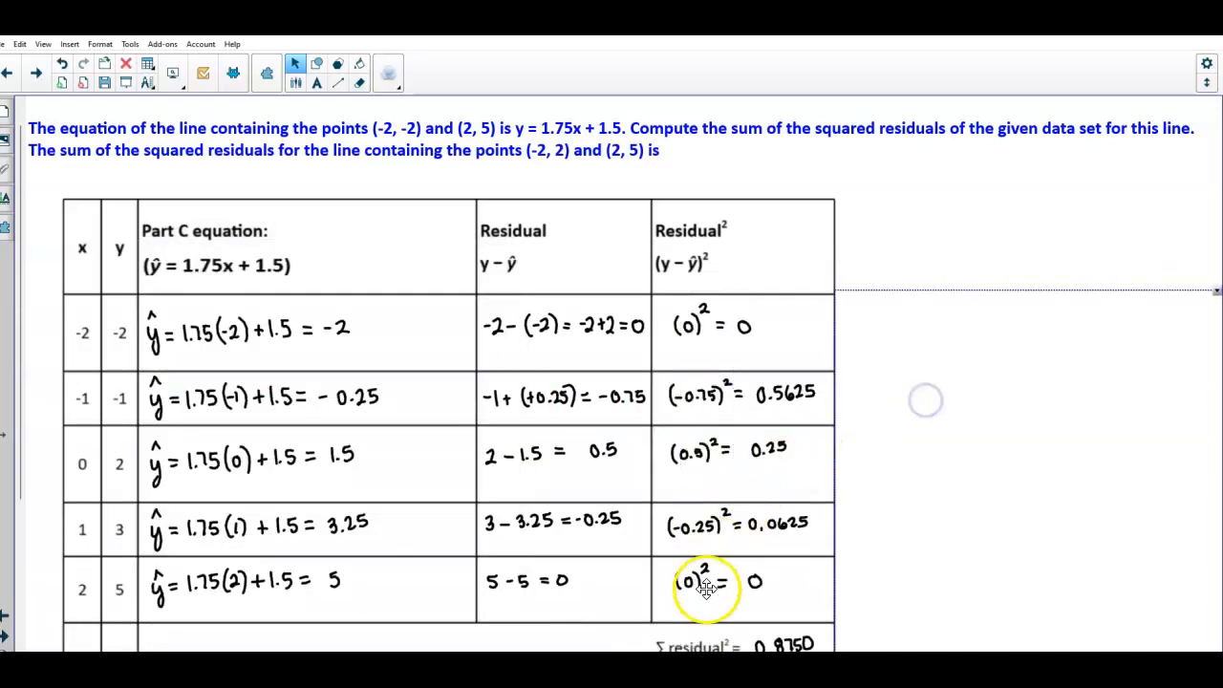
{"action": "mouse_move", "coordinate": [690, 679]}
{"action": "mouse_move", "coordinate": [606, 678]}
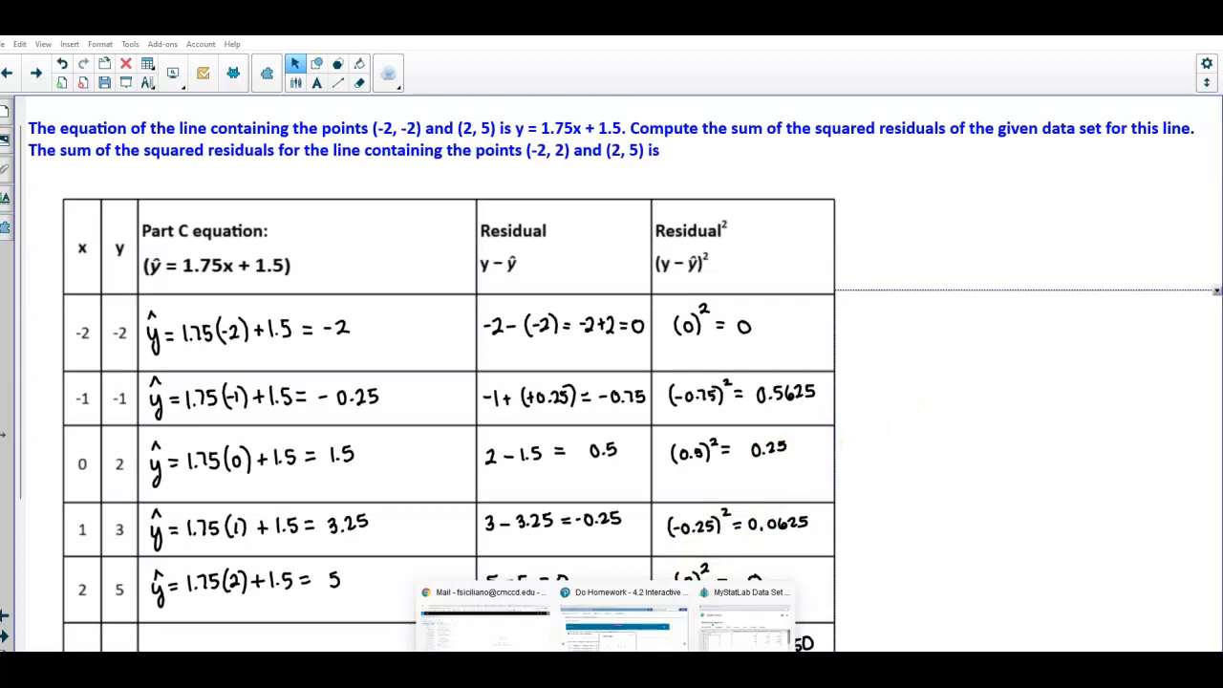
{"action": "left_click", "coordinate": [727, 626]}
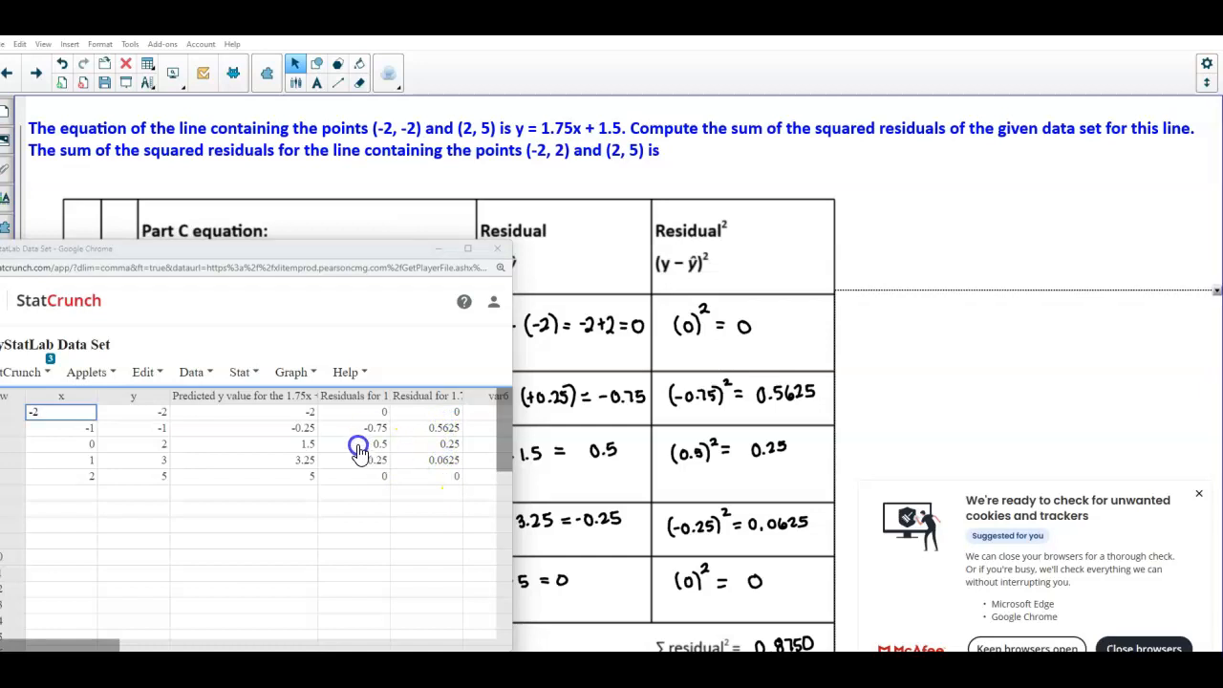
Run Summary Stats for columns on Residual for 1.75x+1.5 Squared with only the Sum statistic
{"action": "left_click", "coordinate": [242, 373]}
{"action": "mouse_move", "coordinate": [272, 426]}
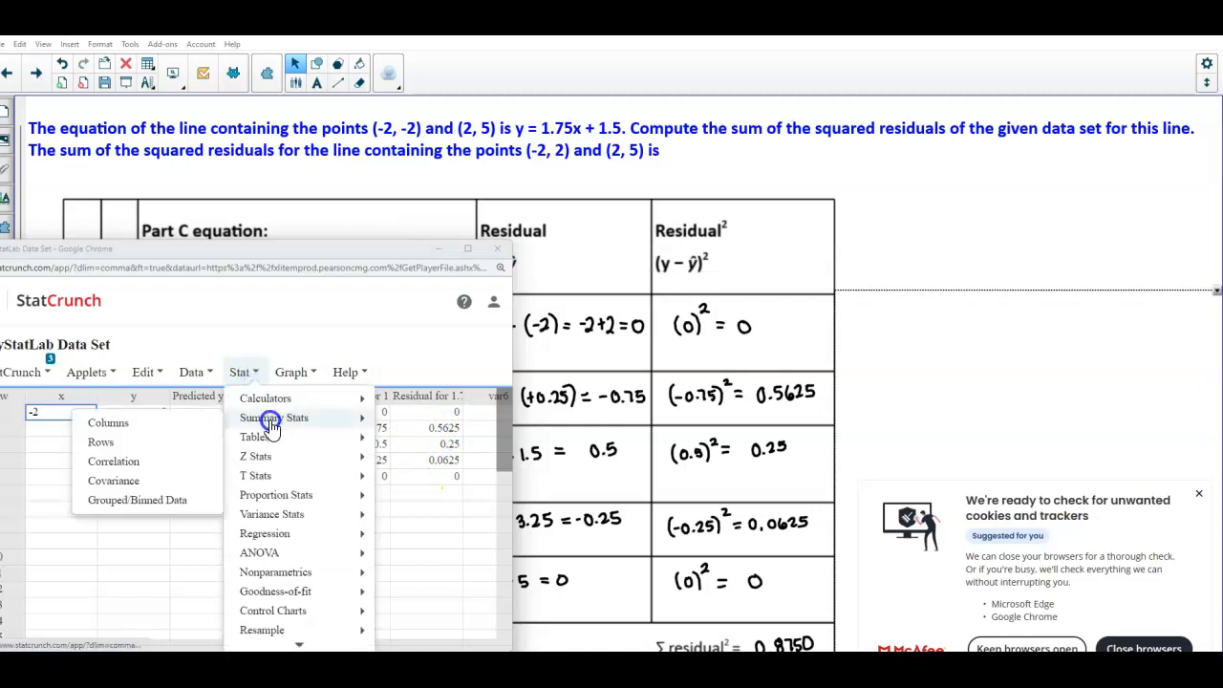
{"action": "left_click", "coordinate": [187, 422]}
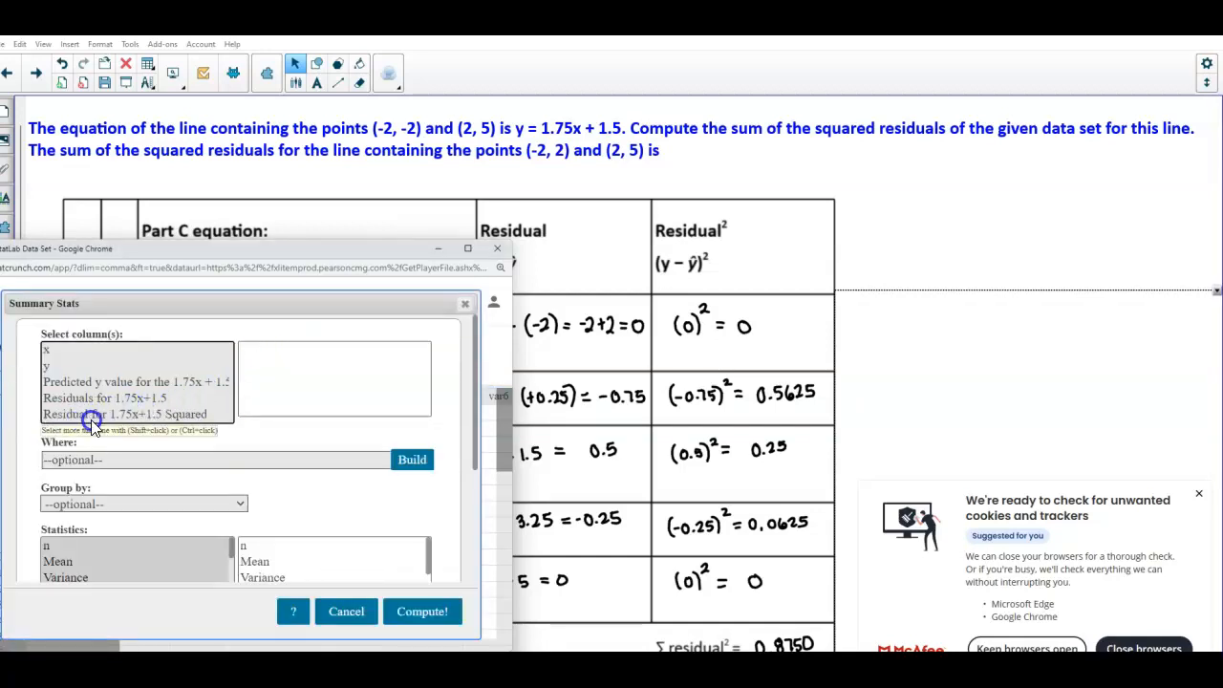
{"action": "left_click", "coordinate": [154, 419]}
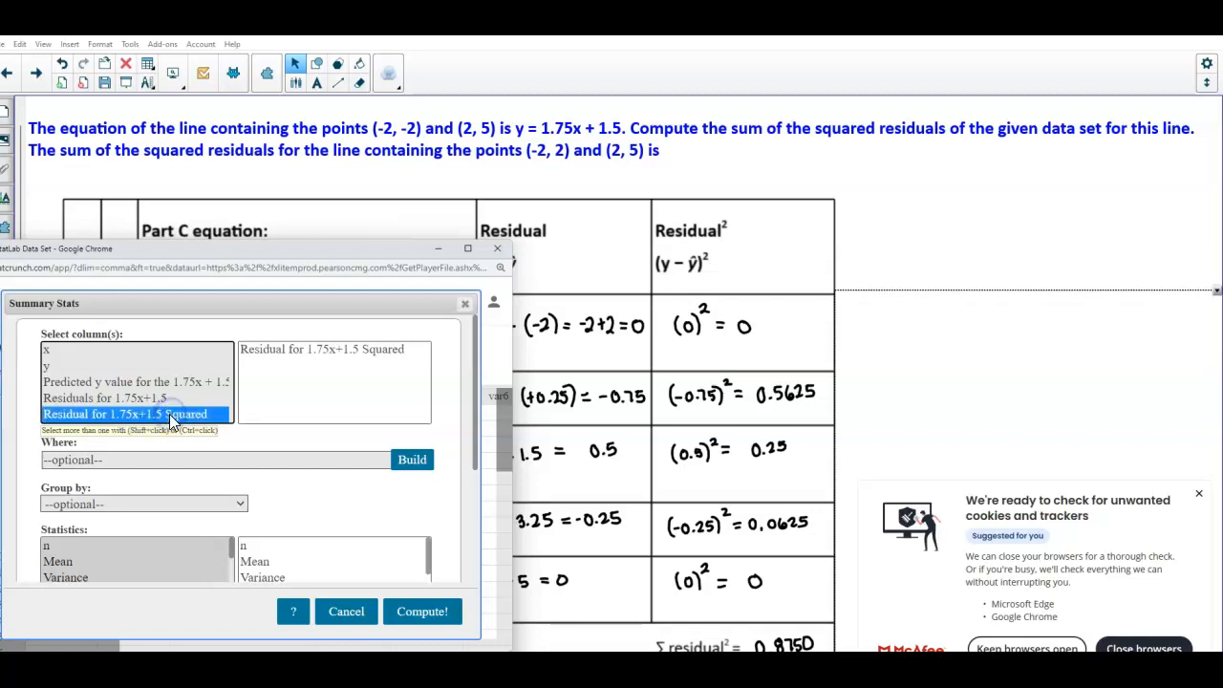
{"action": "left_click_drag", "start_coordinate": [476, 457], "coordinate": [441, 517]}
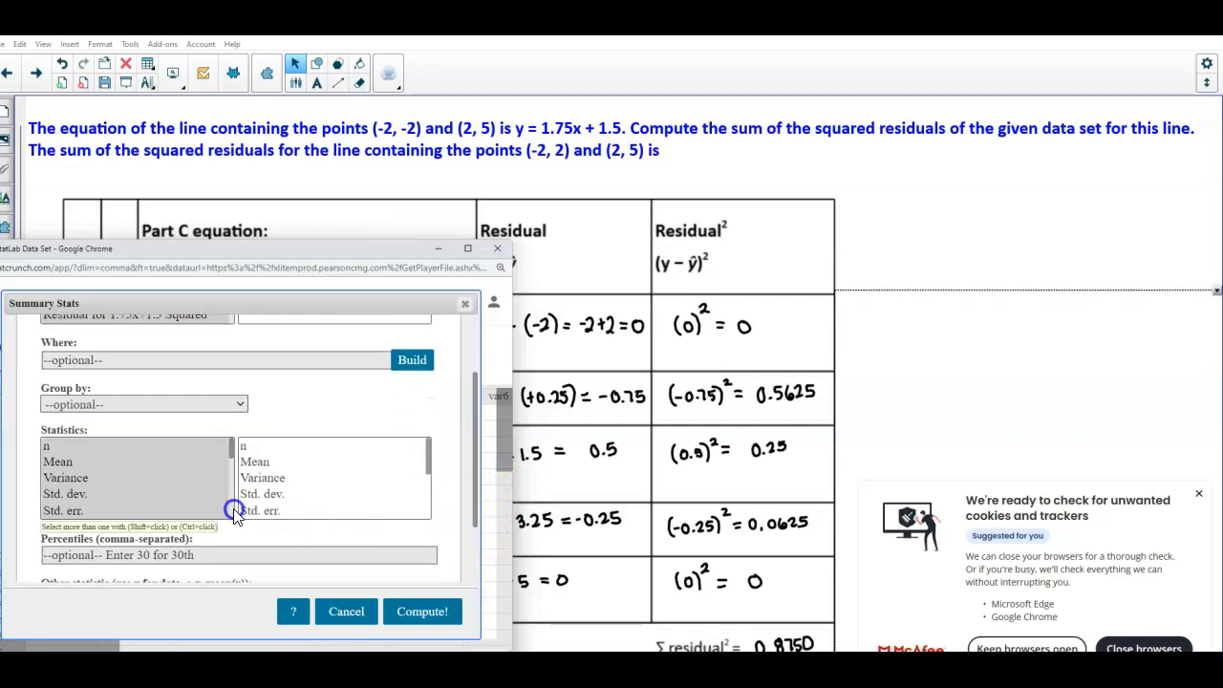
{"action": "left_click", "coordinate": [232, 512]}
{"action": "left_click", "coordinate": [233, 511]}
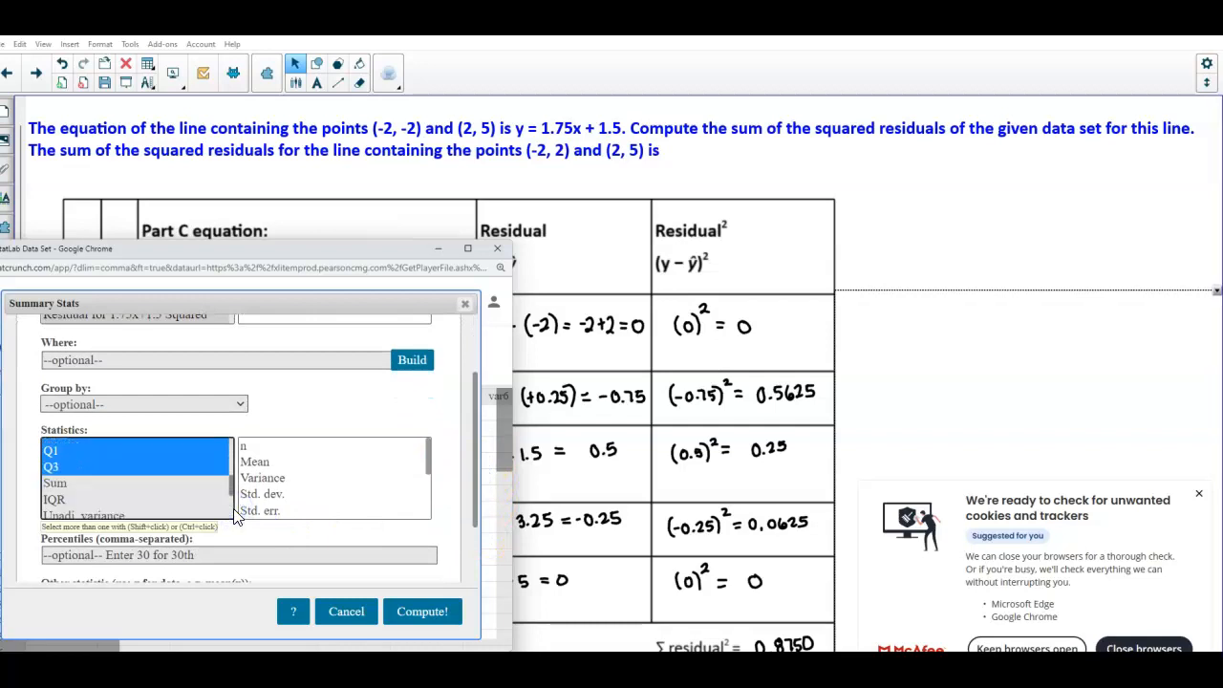
{"action": "left_click", "coordinate": [59, 483]}
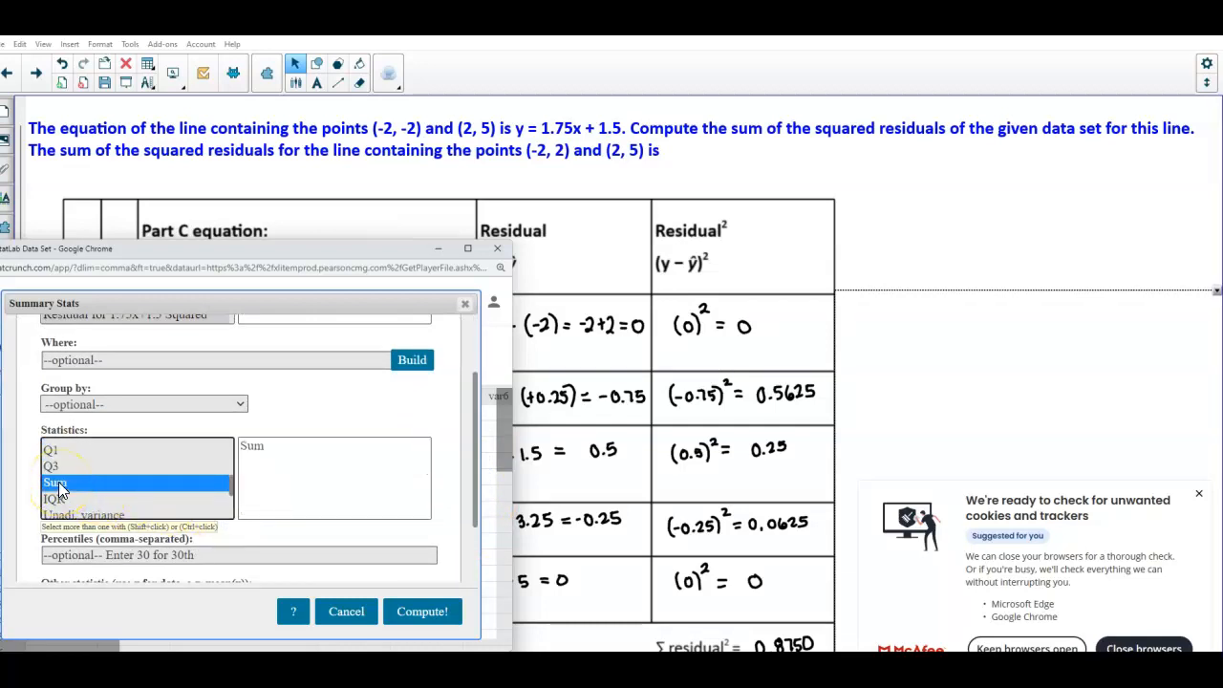
{"action": "left_click", "coordinate": [394, 557]}
{"action": "left_click", "coordinate": [423, 611]}
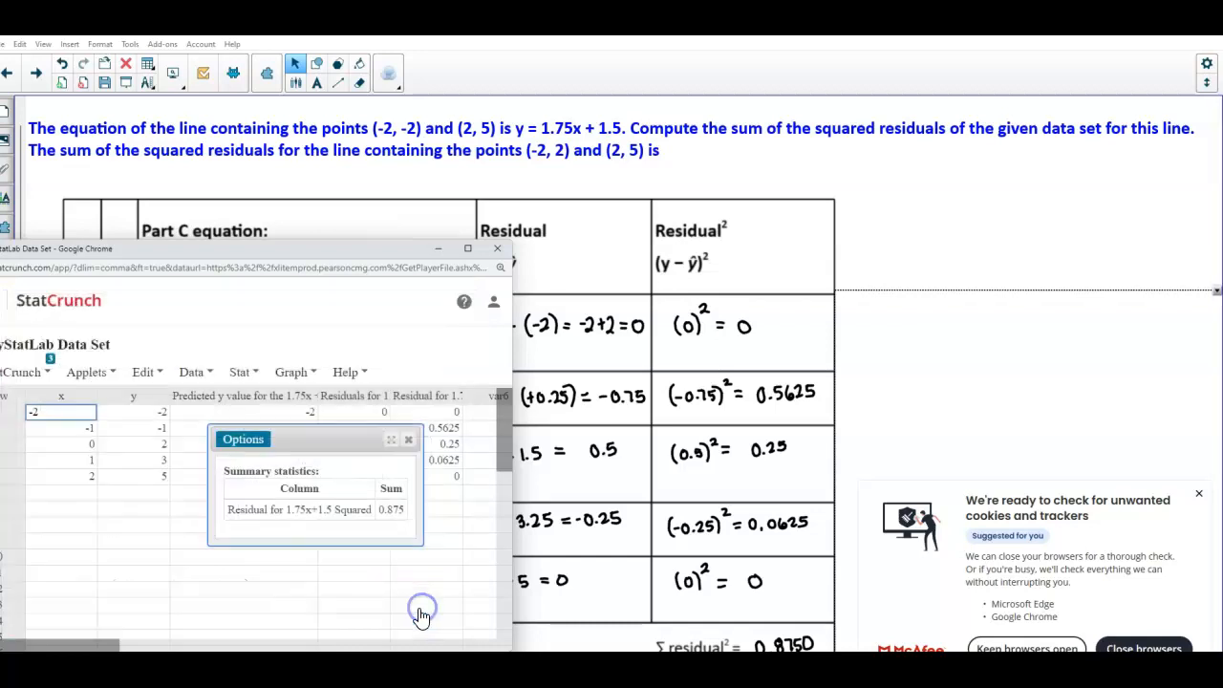
Highlight the resulting sum and compare it with the handwritten sum of squared residuals on the worksheet
{"action": "left_click", "coordinate": [386, 510]}
{"action": "left_click_drag", "start_coordinate": [401, 512], "coordinate": [405, 512]}
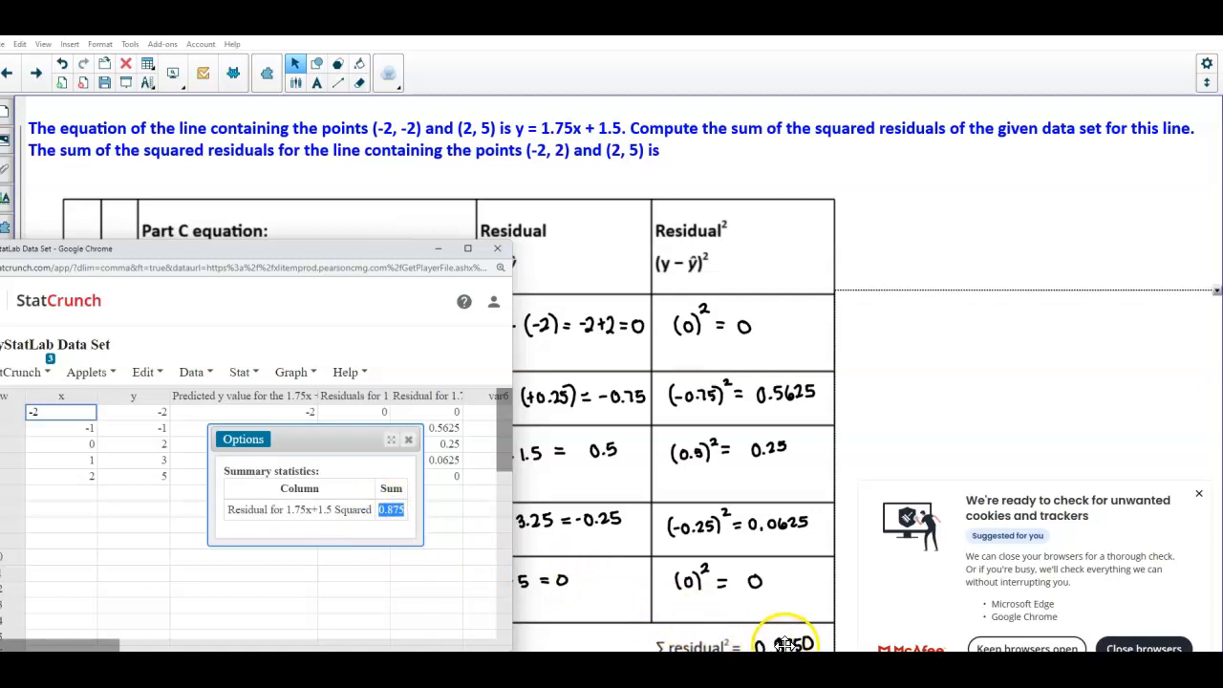
{"action": "scroll", "coordinate": [782, 645], "scroll_direction": "down", "scroll_amount": 1}
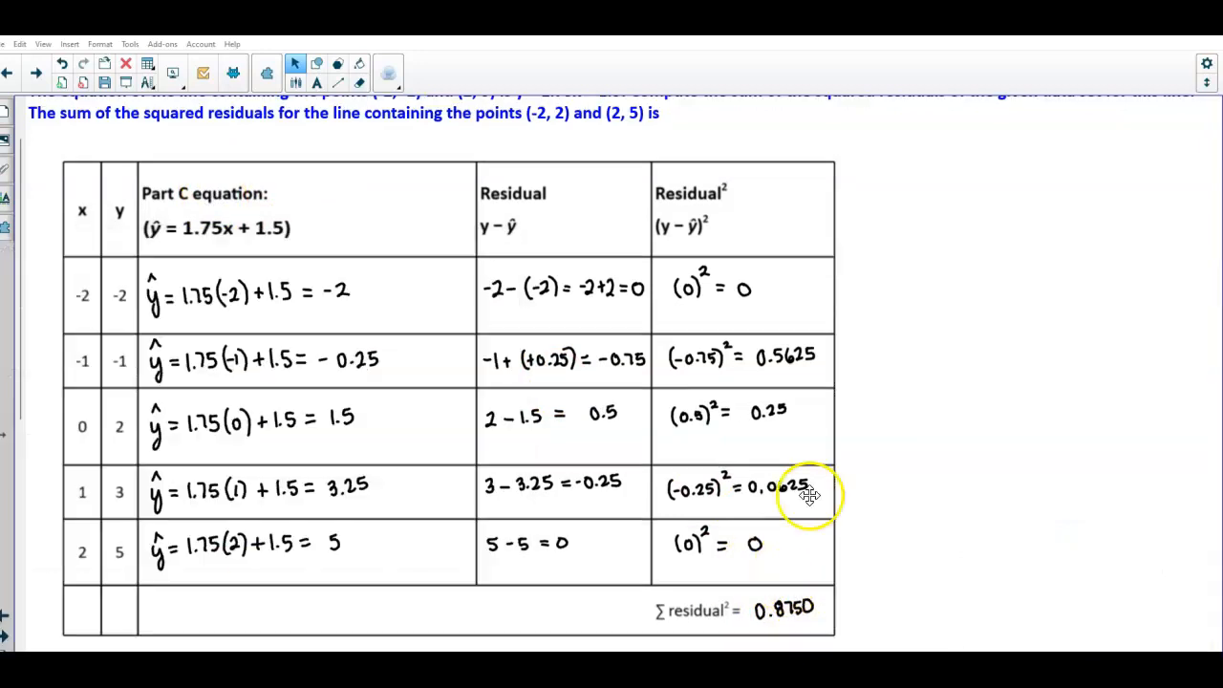
{"action": "scroll", "coordinate": [282, 246], "scroll_direction": "up", "scroll_amount": 1}
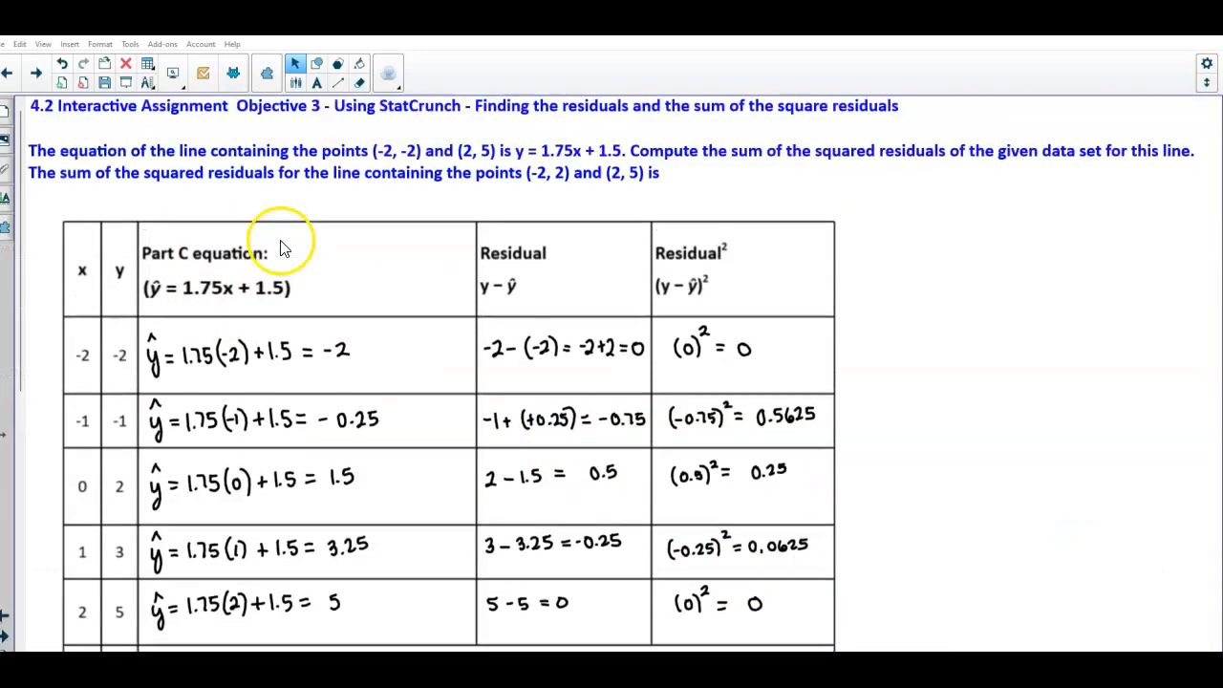
{"action": "scroll", "coordinate": [294, 272], "scroll_direction": "down", "scroll_amount": 5}
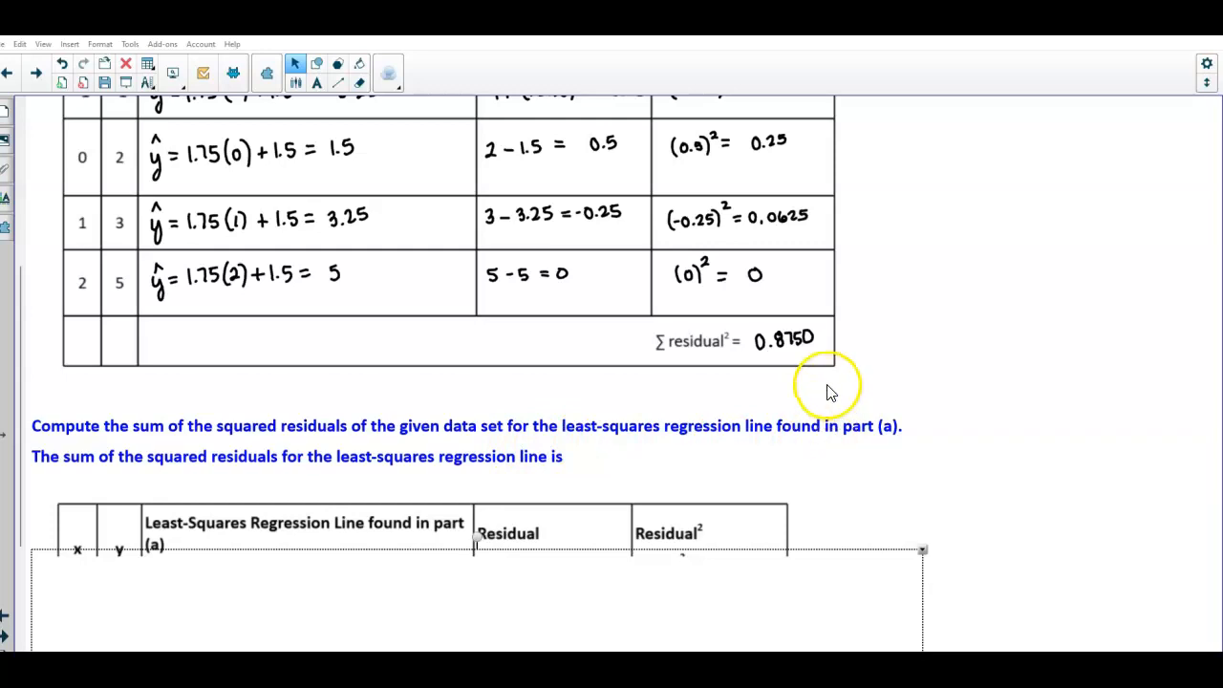
Bring the StatCrunch window back and move it to the right side beside the worksheet
{"action": "mouse_move", "coordinate": [606, 678]}
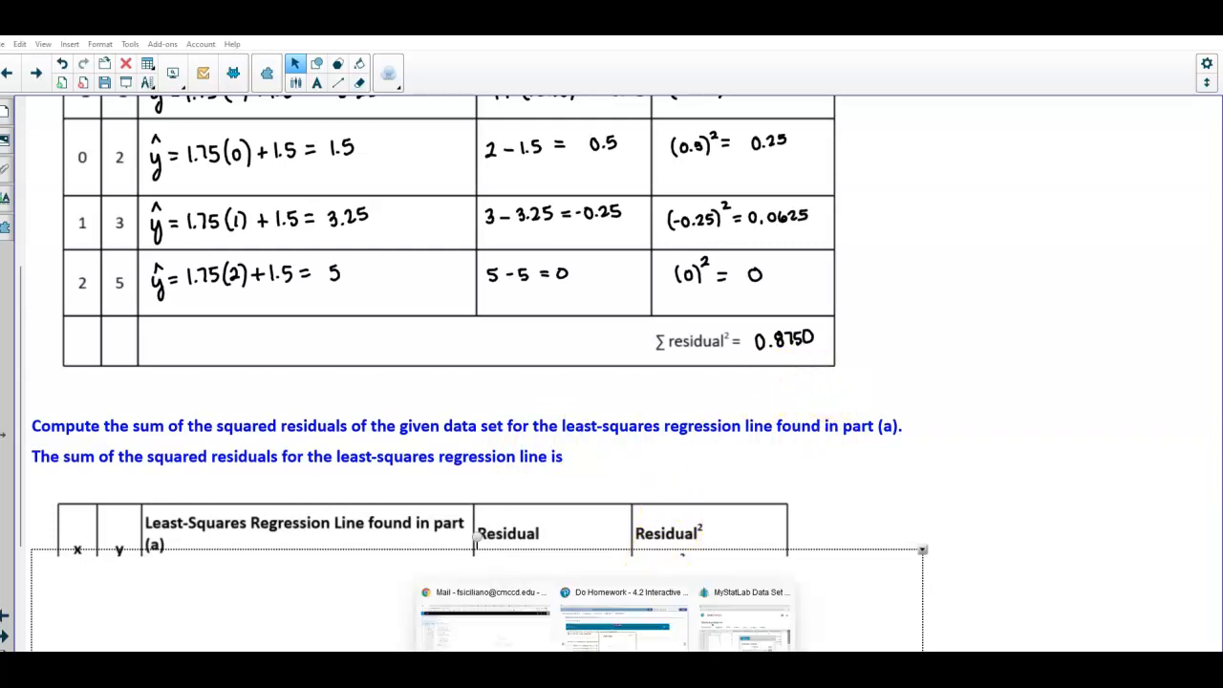
{"action": "left_click", "coordinate": [726, 646]}
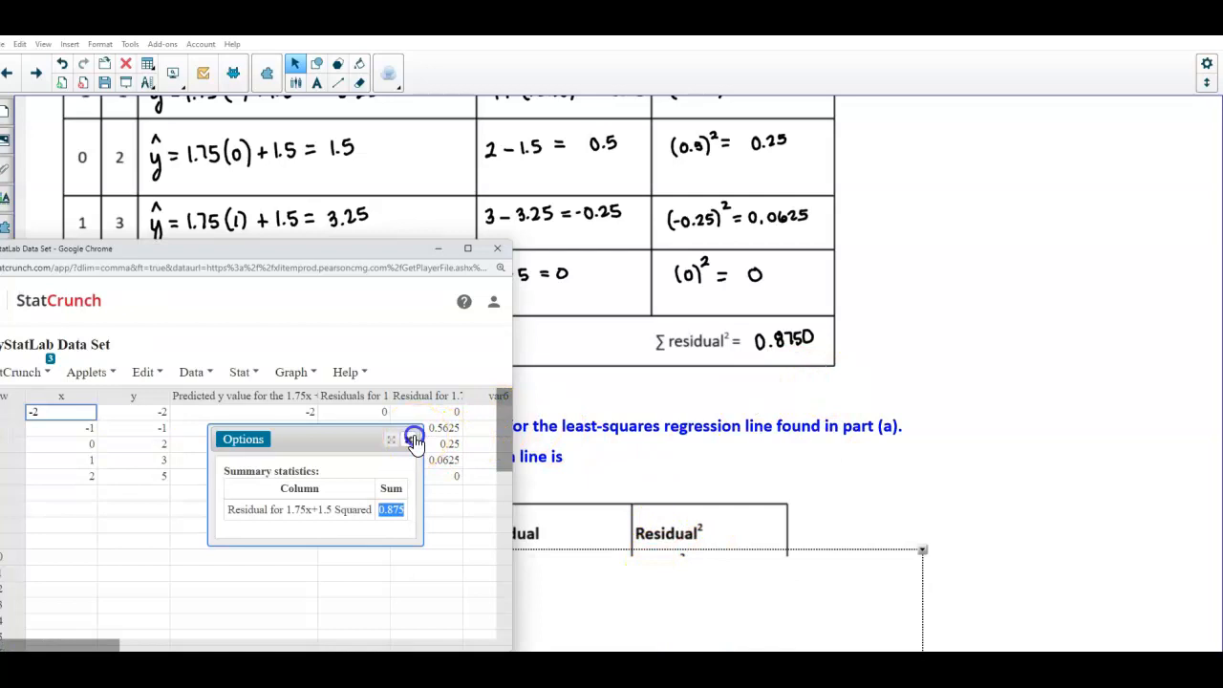
{"action": "left_click_drag", "start_coordinate": [339, 246], "coordinate": [876, 202]}
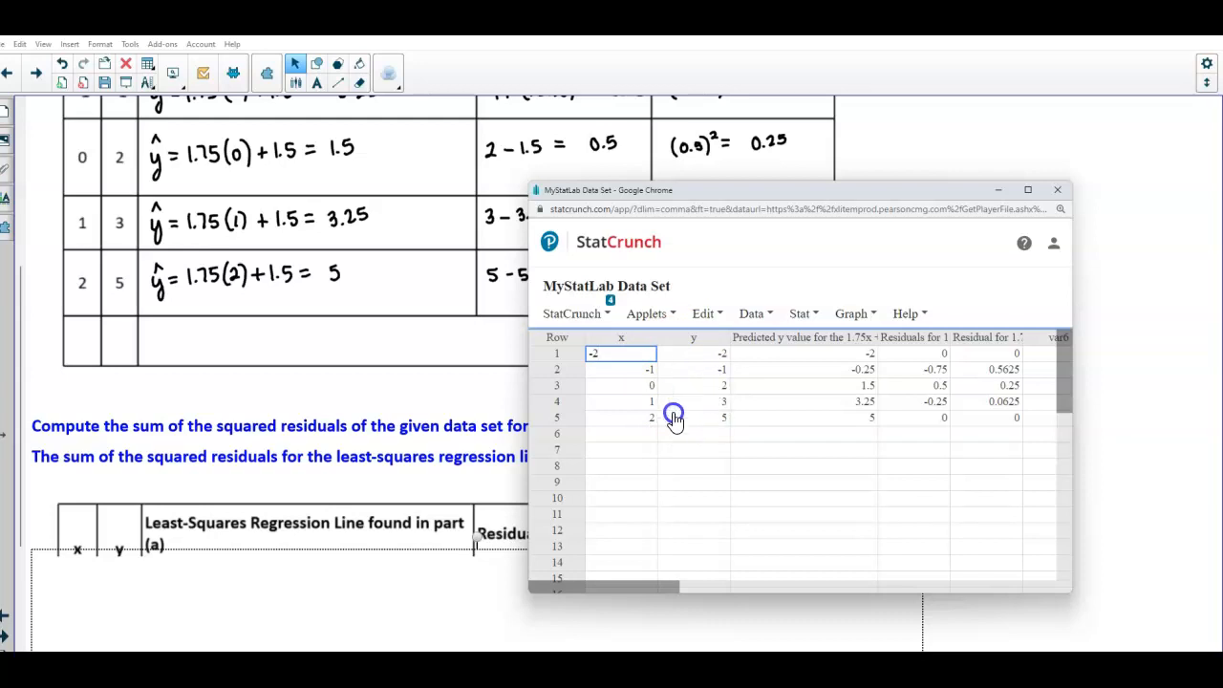
Run a simple linear regression with x as the X variable and y as the Y variable, saving the residuals
{"action": "left_click", "coordinate": [803, 314]}
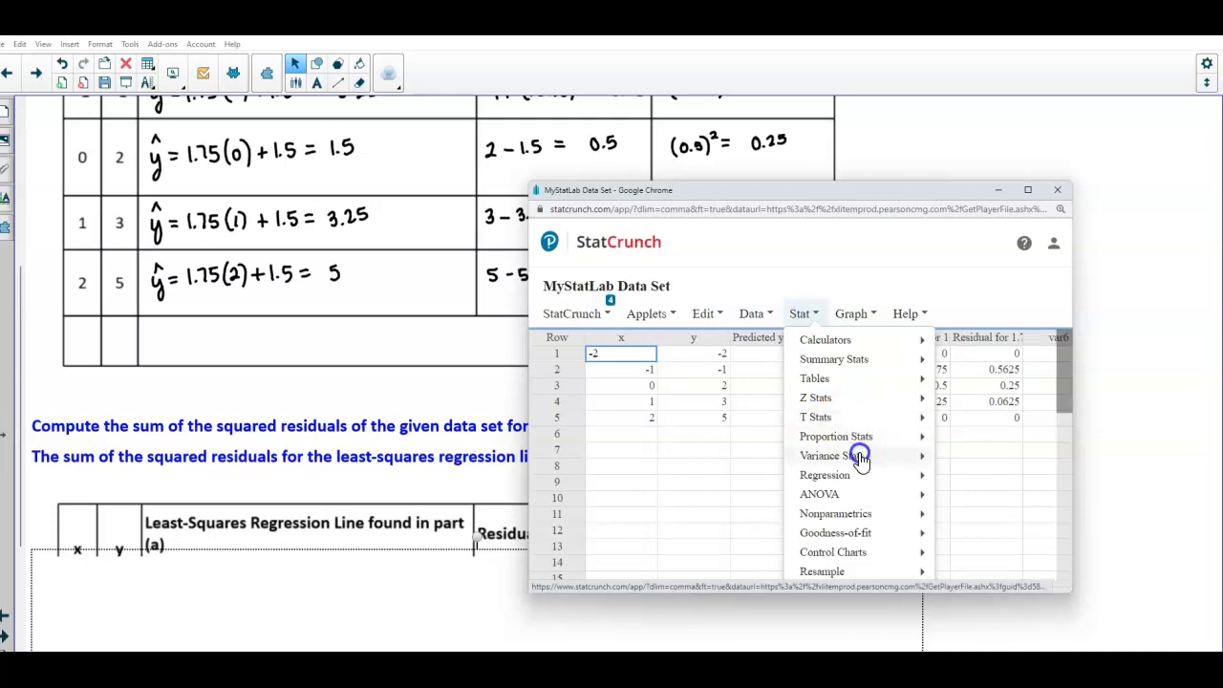
{"action": "mouse_move", "coordinate": [856, 477]}
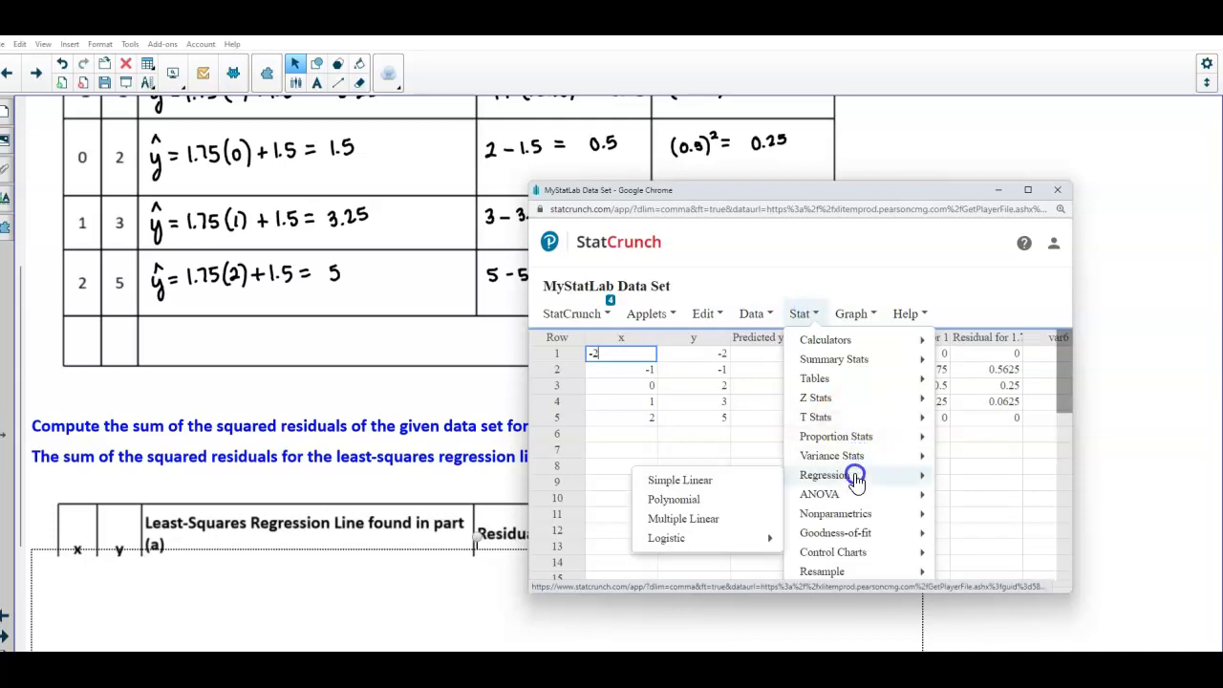
{"action": "left_click", "coordinate": [745, 482]}
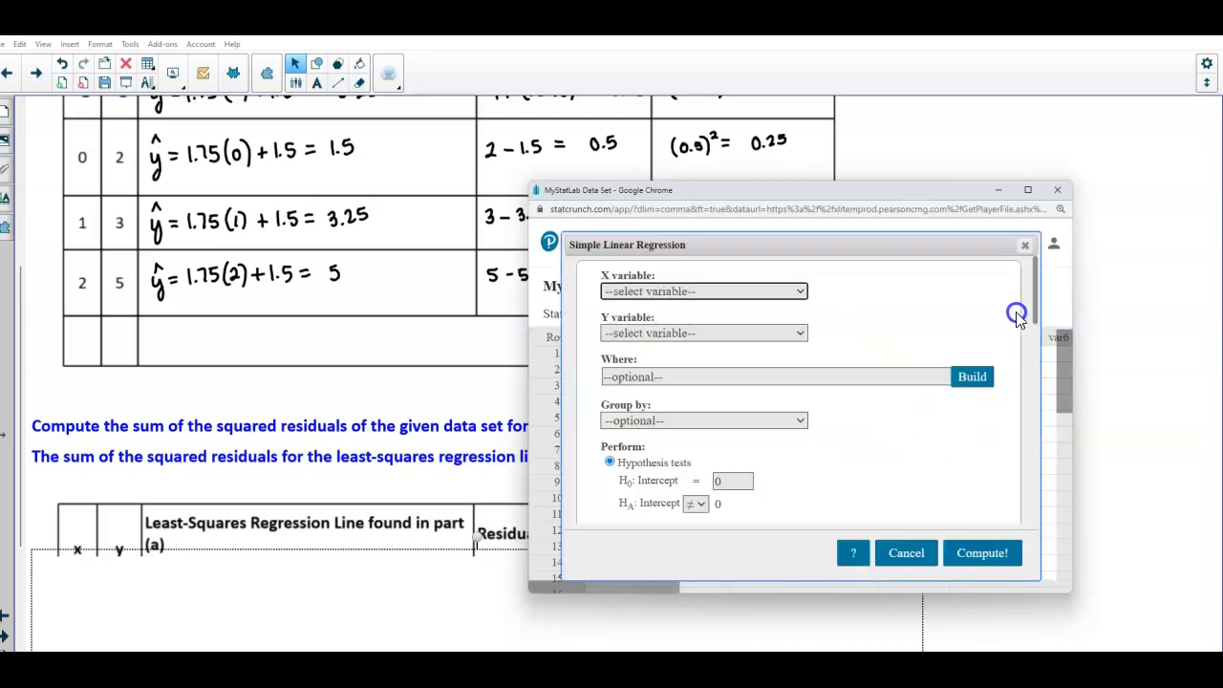
{"action": "left_click", "coordinate": [774, 289]}
{"action": "left_click", "coordinate": [632, 326]}
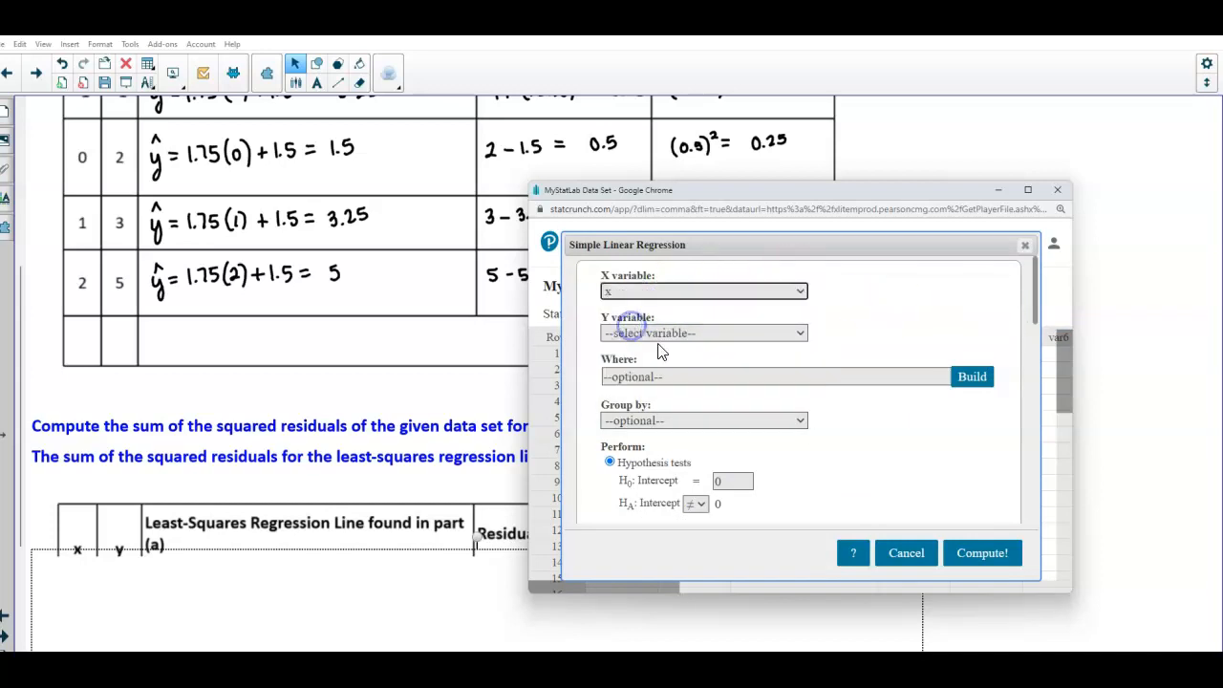
{"action": "left_click", "coordinate": [797, 333]}
{"action": "left_click", "coordinate": [633, 383]}
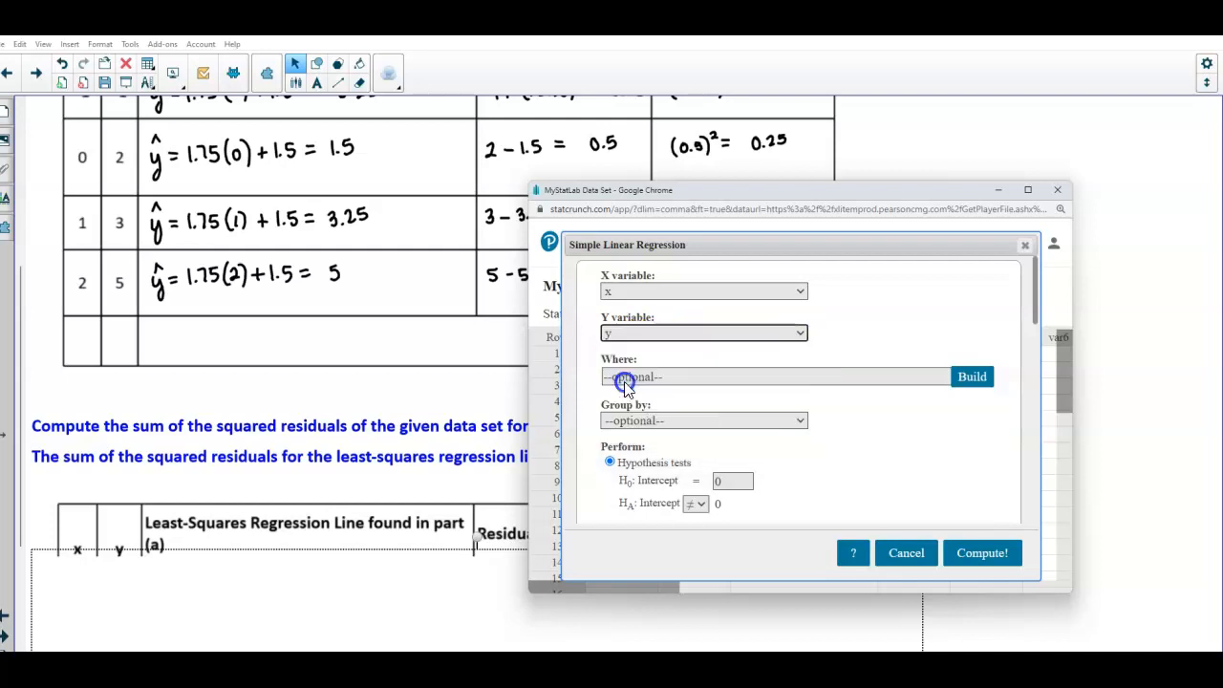
{"action": "left_click_drag", "start_coordinate": [1038, 317], "coordinate": [1034, 447]}
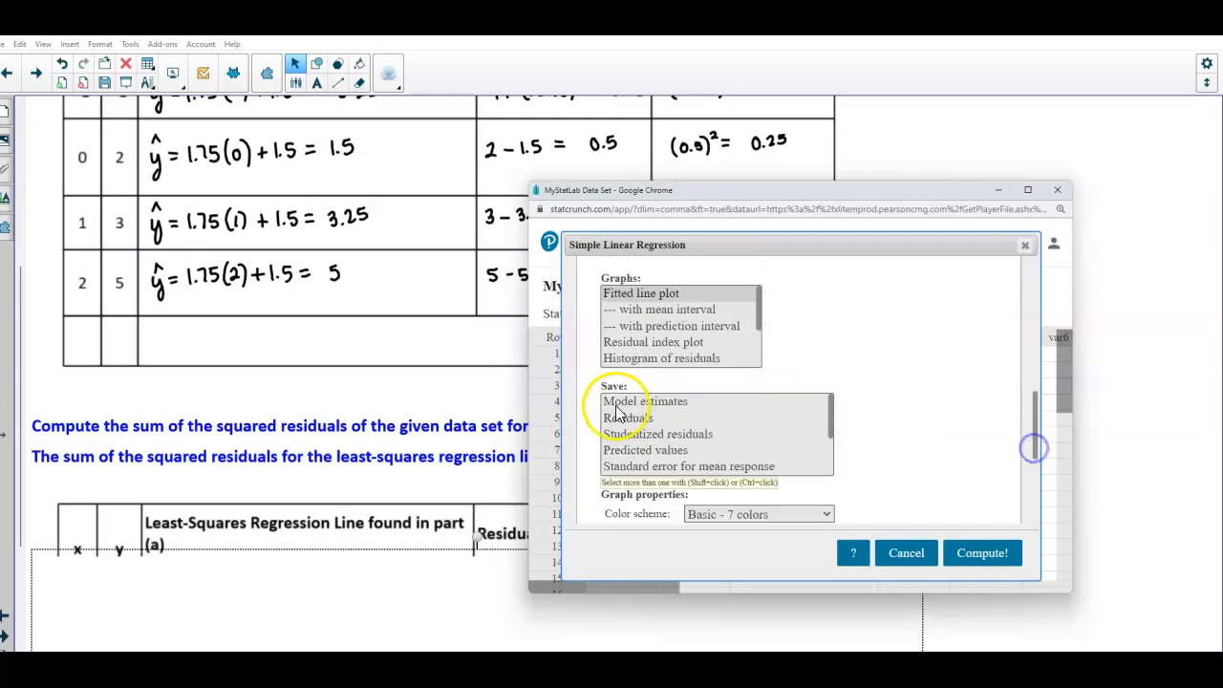
{"action": "left_click", "coordinate": [616, 425]}
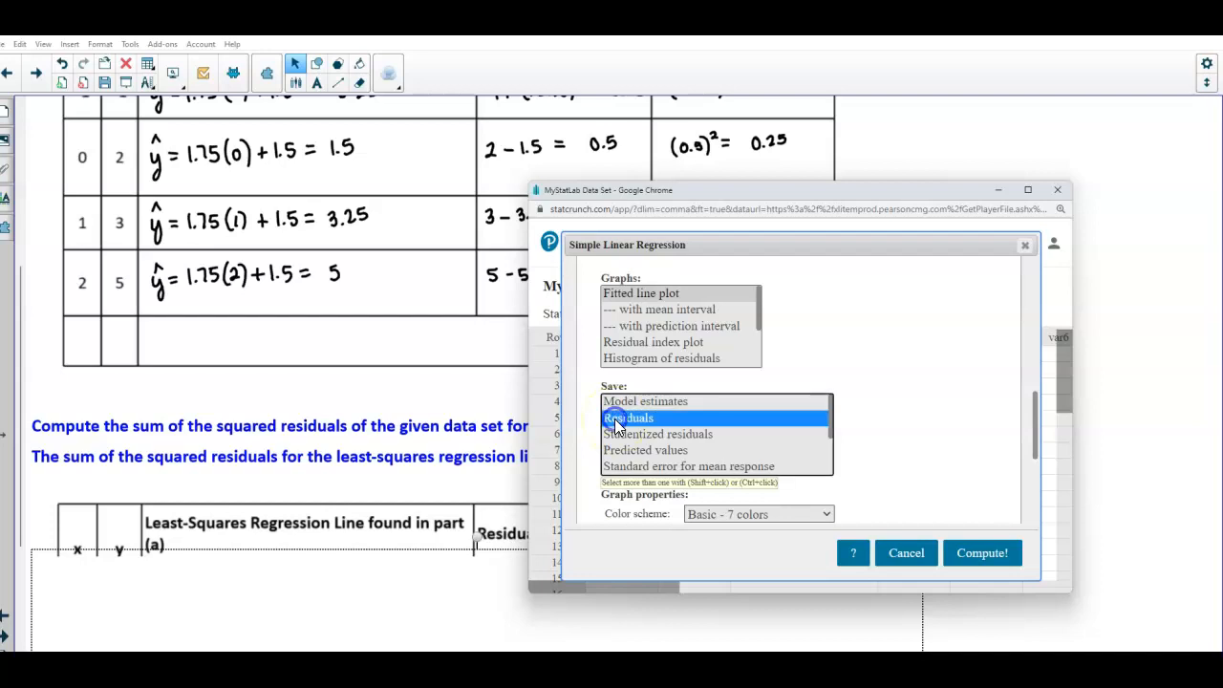
{"action": "left_click", "coordinate": [633, 430]}
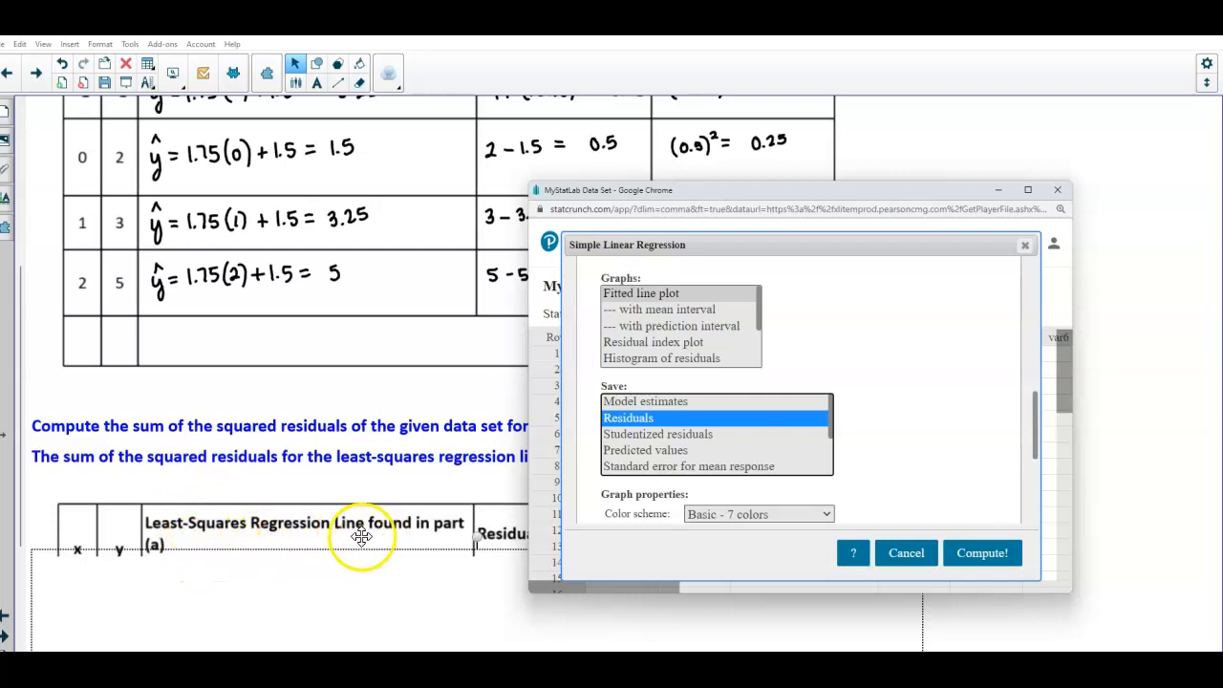
{"action": "scroll", "coordinate": [304, 538], "scroll_direction": "up", "scroll_amount": 1}
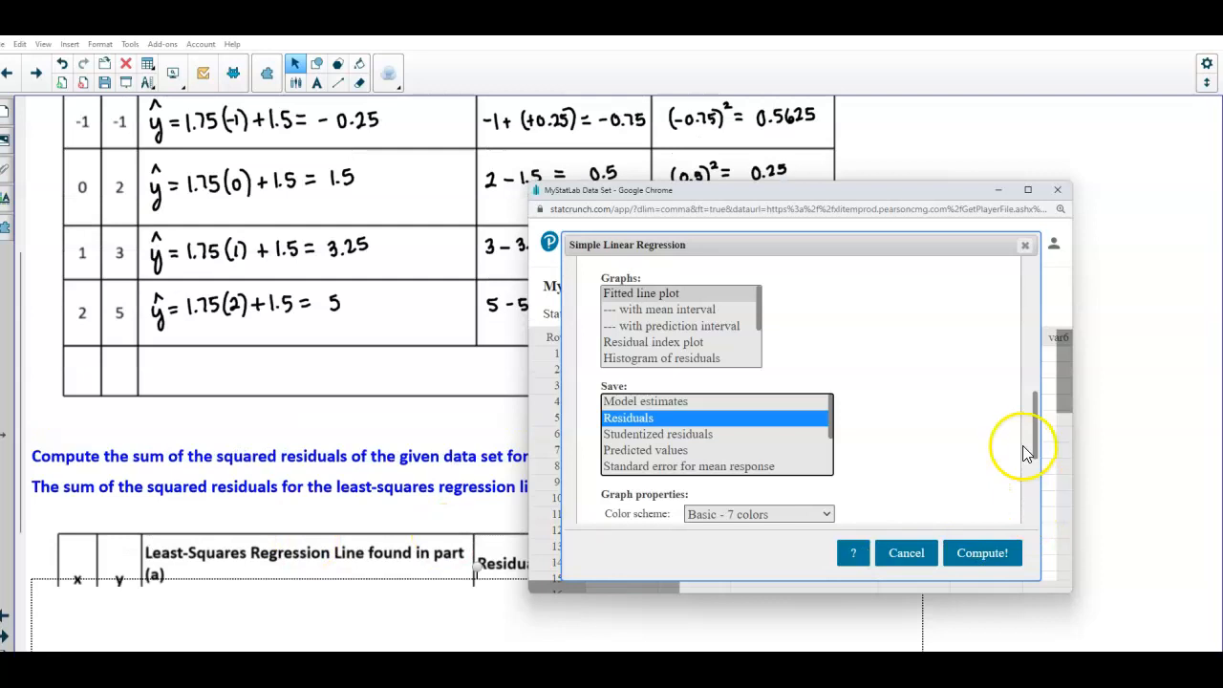
{"action": "left_click_drag", "start_coordinate": [1032, 428], "coordinate": [1038, 447]}
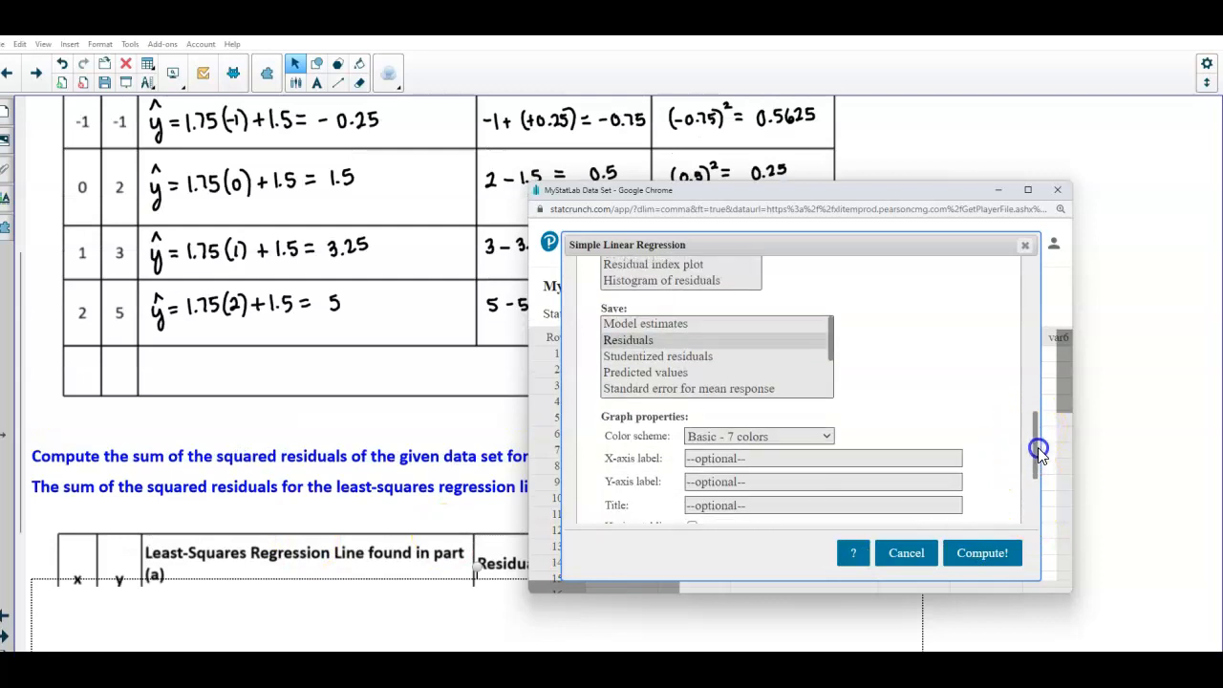
{"action": "left_click", "coordinate": [687, 341]}
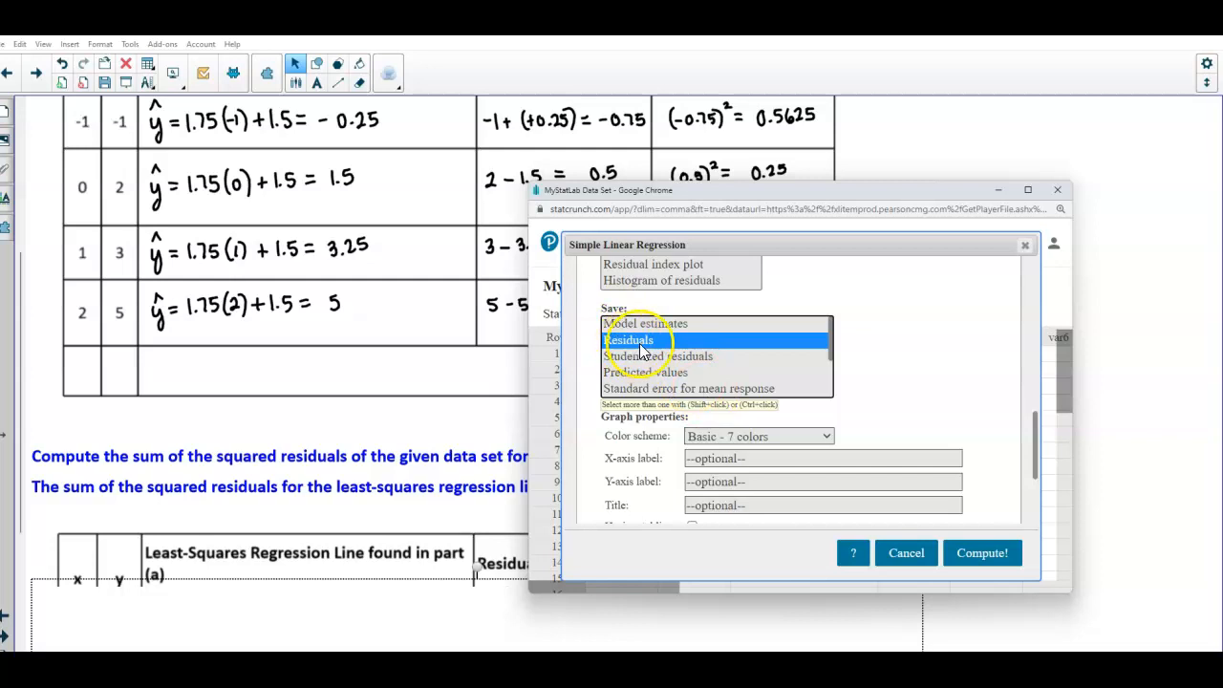
{"action": "left_click_drag", "start_coordinate": [1033, 412], "coordinate": [1050, 468]}
{"action": "left_click", "coordinate": [1001, 559]}
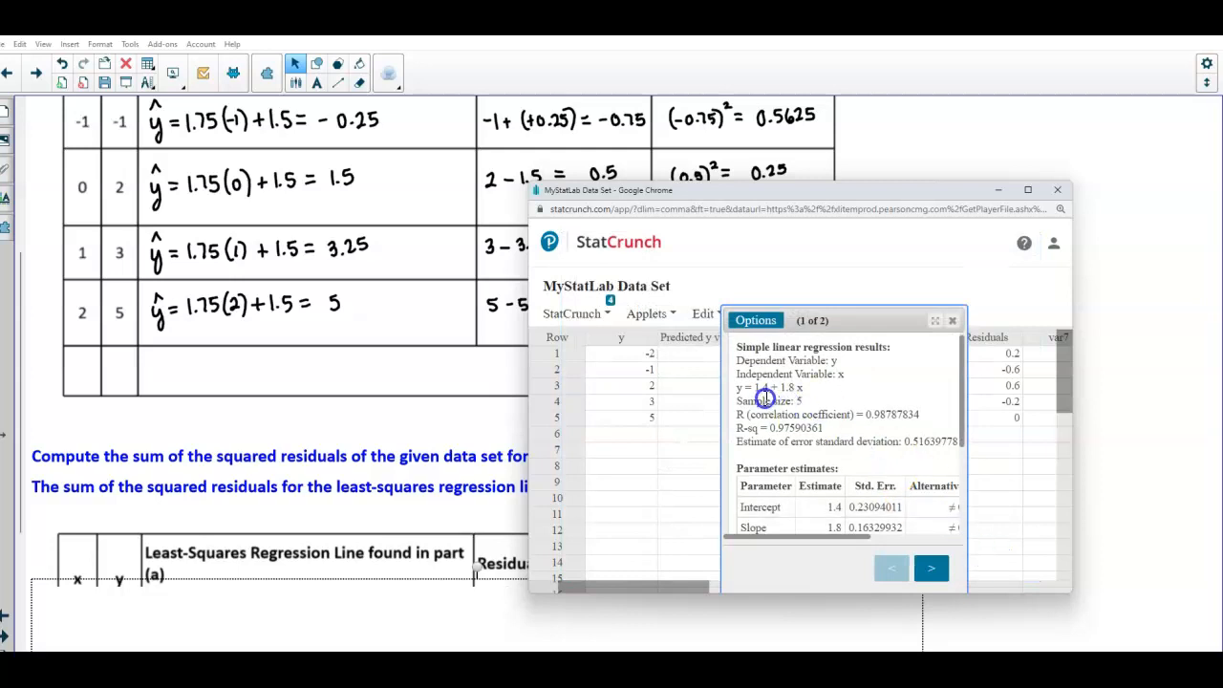
Highlight the regression equation y = 1.4 + 1.8x in the results
{"action": "left_click_drag", "start_coordinate": [799, 387], "coordinate": [757, 387]}
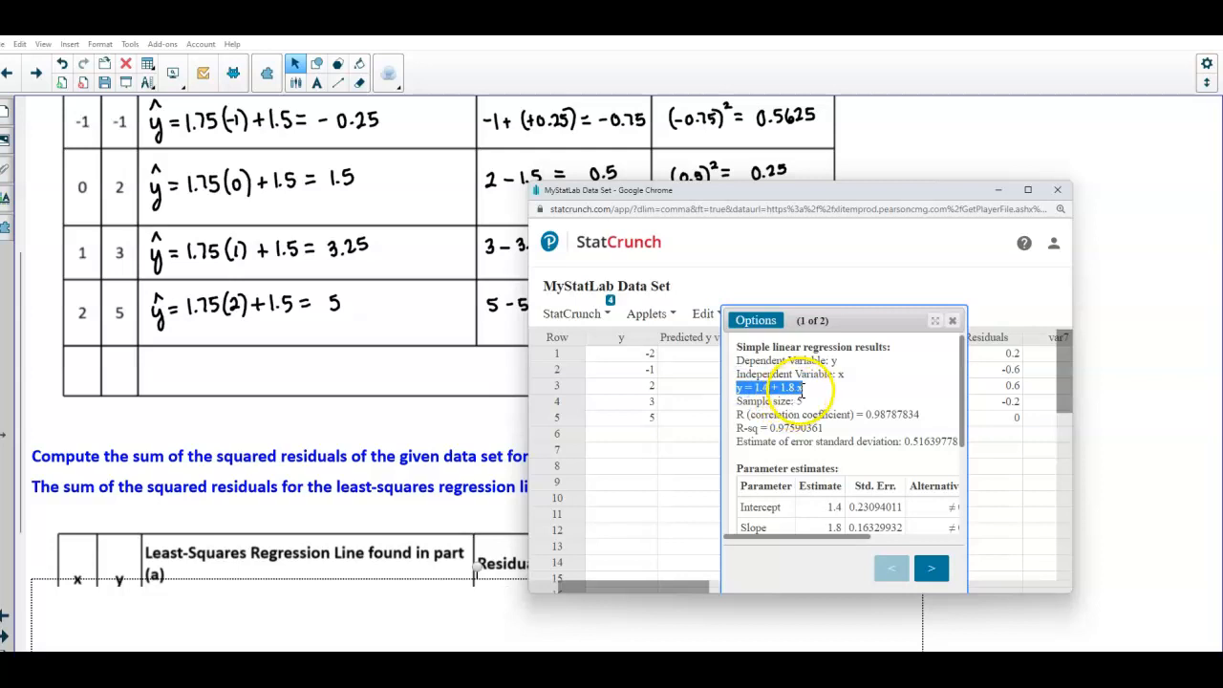
{"action": "left_click", "coordinate": [785, 401]}
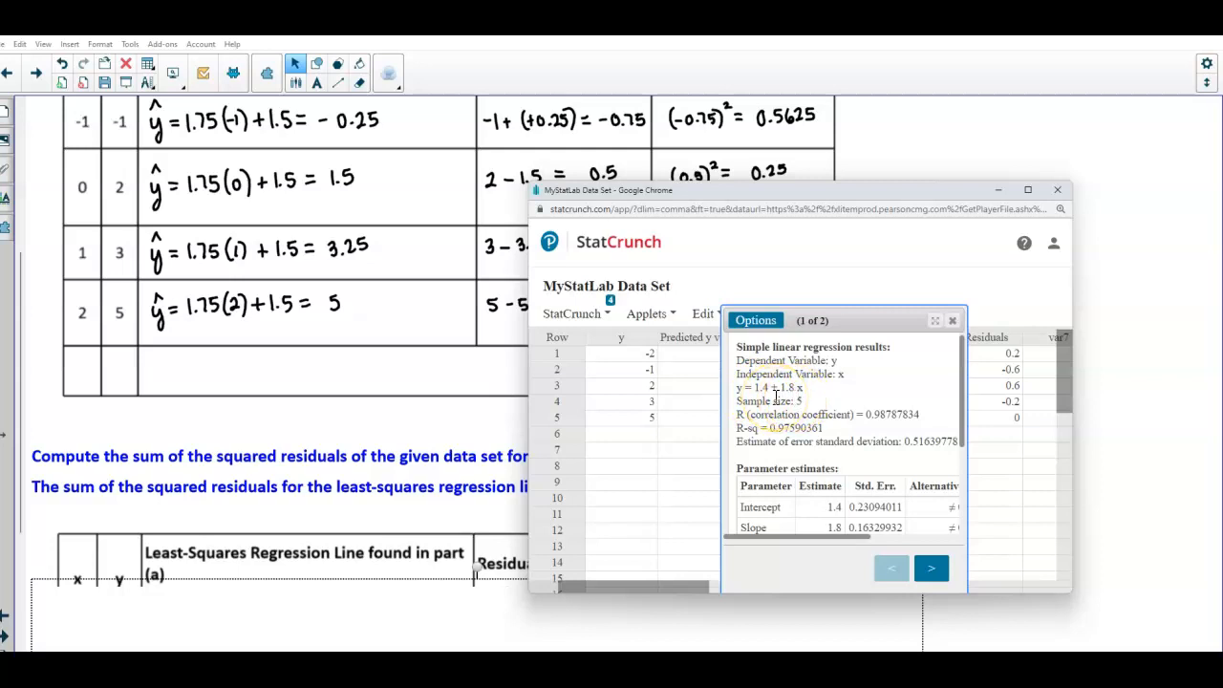
{"action": "left_click", "coordinate": [1102, 461]}
Scroll the worksheet to the least-squares table, reveal its handwritten residual column, and bring the StatCrunch window back
{"action": "scroll", "coordinate": [560, 519], "scroll_direction": "down", "scroll_amount": 5}
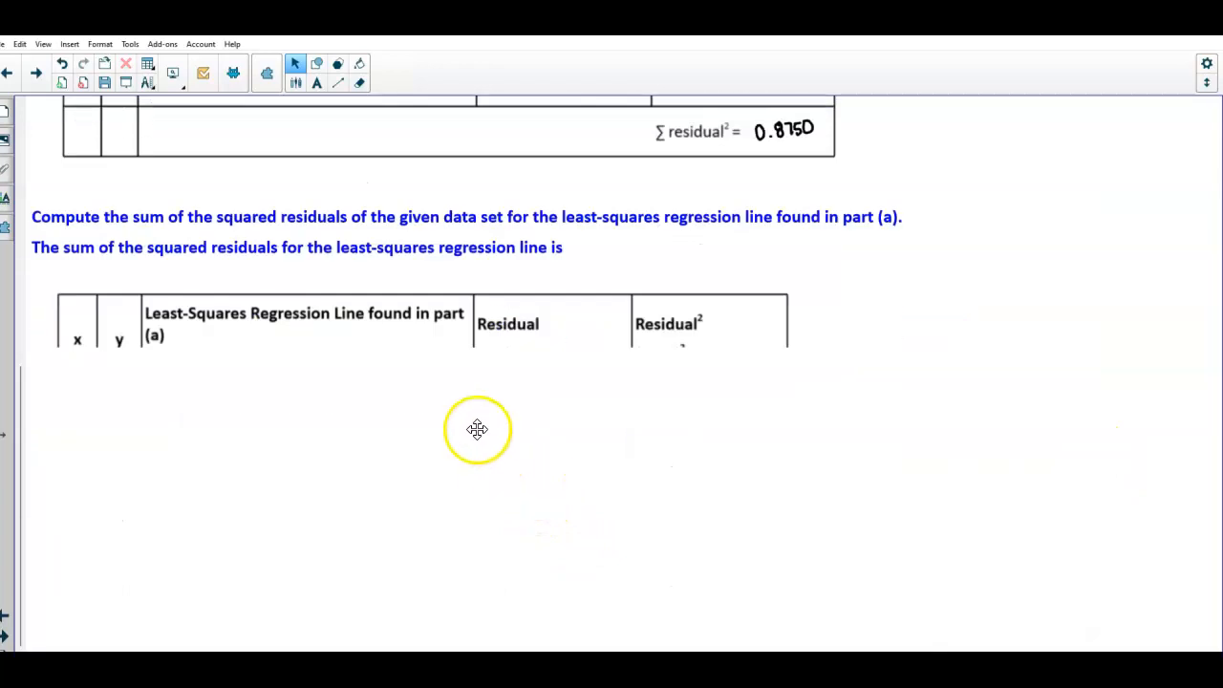
{"action": "scroll", "coordinate": [476, 481], "scroll_direction": "down", "scroll_amount": 3}
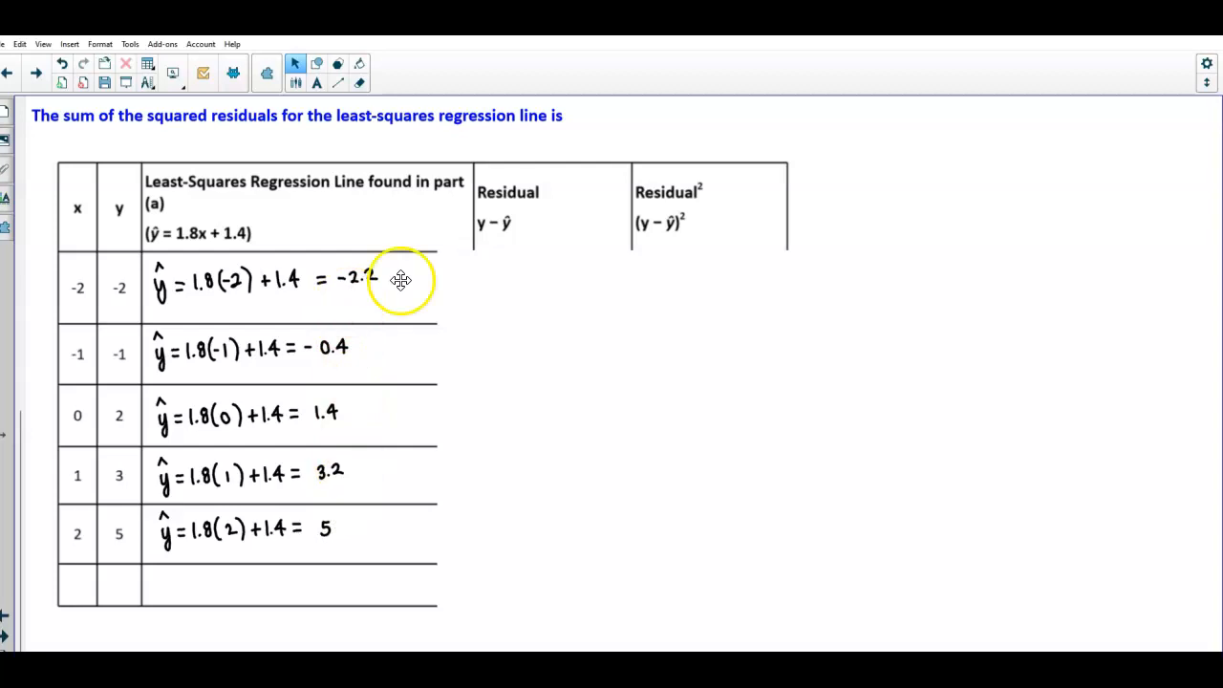
{"action": "left_click_drag", "start_coordinate": [500, 328], "coordinate": [698, 319]}
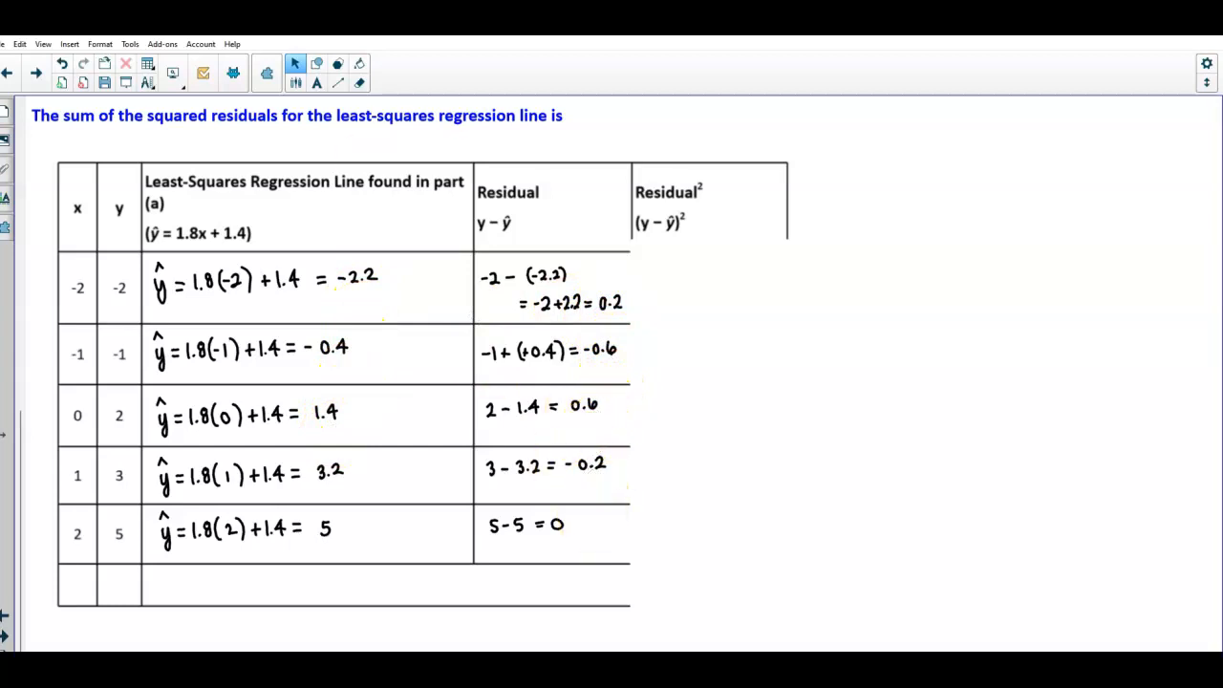
{"action": "mouse_move", "coordinate": [606, 669]}
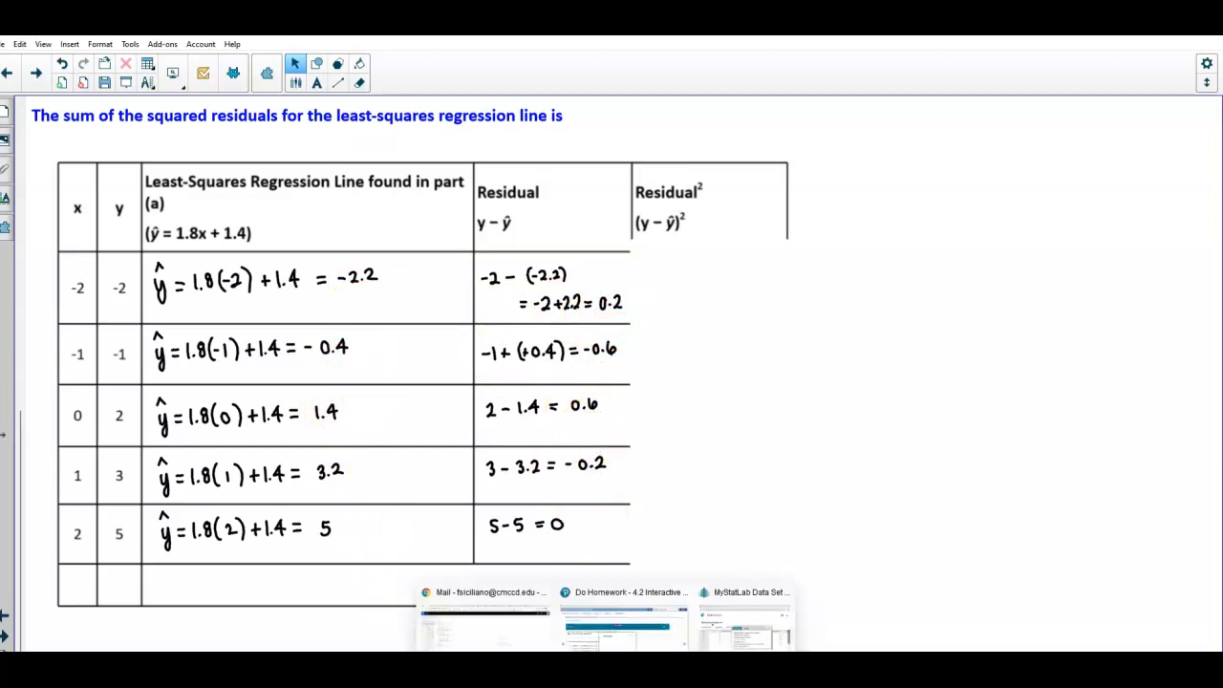
{"action": "left_click", "coordinate": [745, 620]}
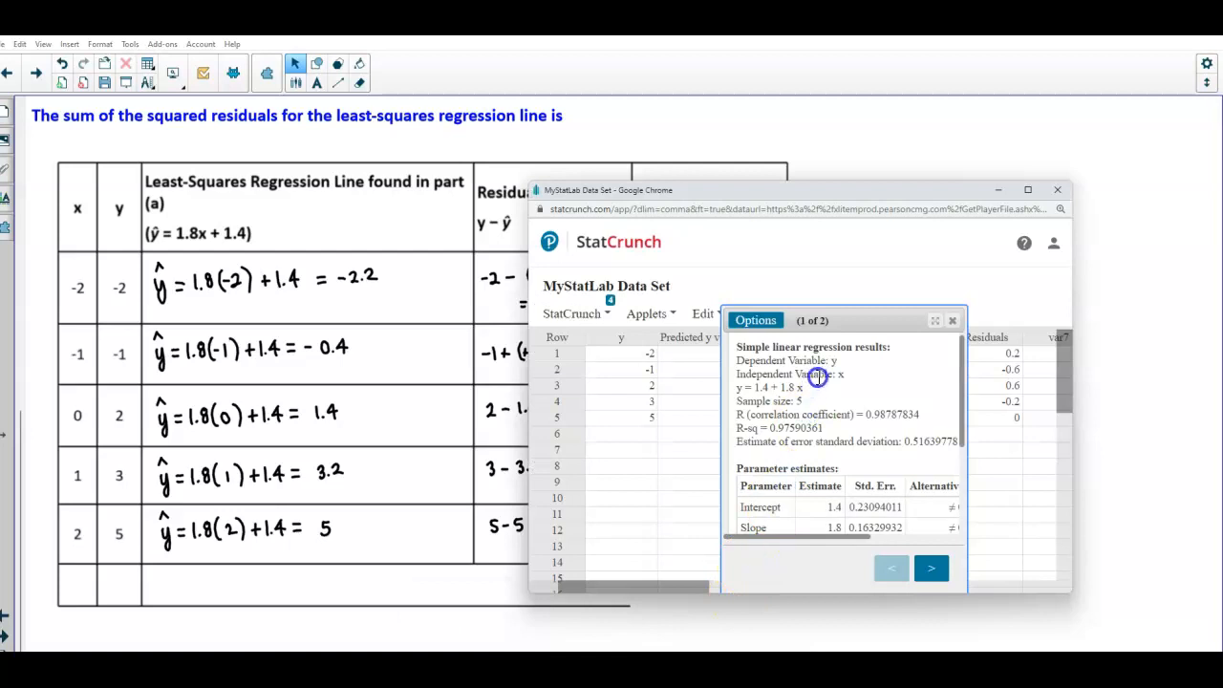
Close the regression results, scroll the data table to the new Residuals column, and move the window beside the worksheet
{"action": "left_click", "coordinate": [954, 323]}
{"action": "left_click_drag", "start_coordinate": [699, 588], "coordinate": [792, 572]}
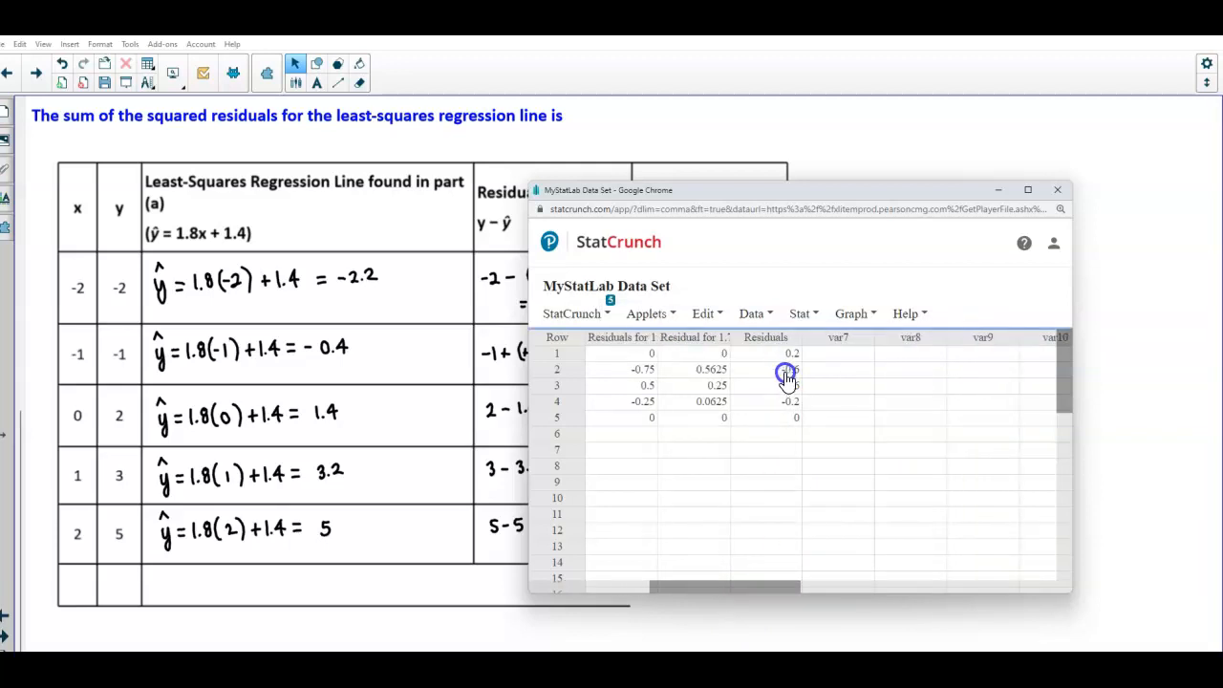
{"action": "left_click_drag", "start_coordinate": [718, 190], "coordinate": [823, 191]}
{"action": "left_click", "coordinate": [700, 316]}
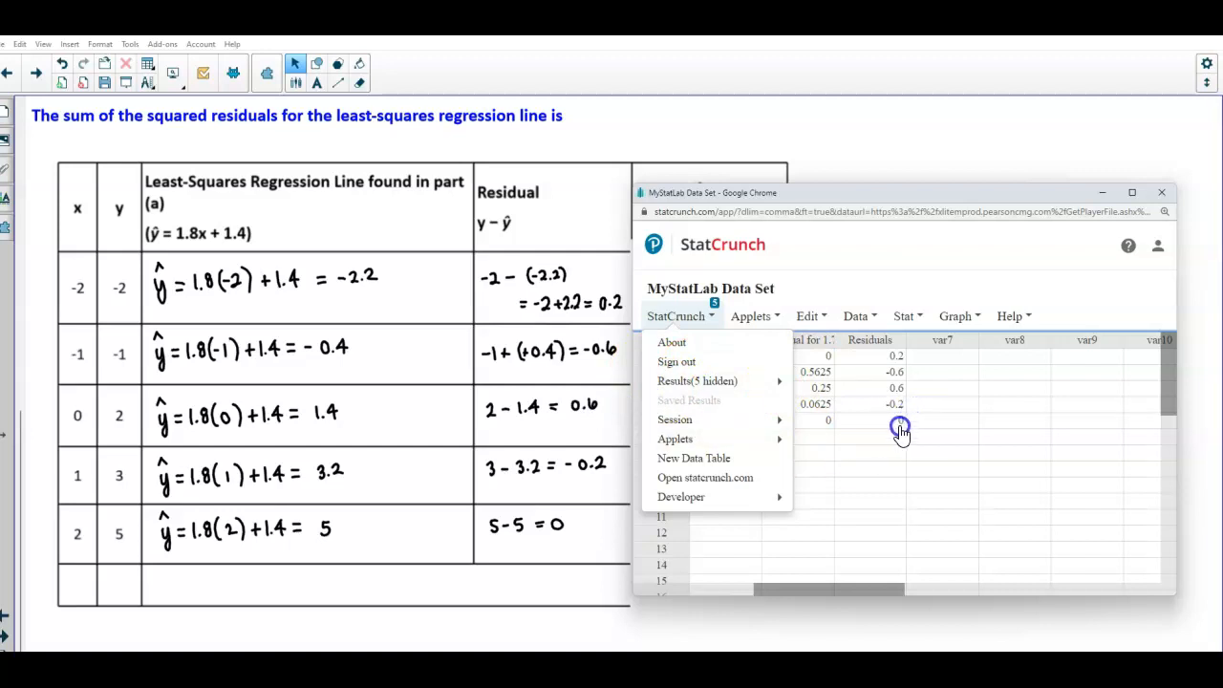
Rename the Residuals column to Residuals for 1.8x+1.4 and widen it
{"action": "left_click", "coordinate": [888, 340]}
{"action": "left_click", "coordinate": [887, 339]}
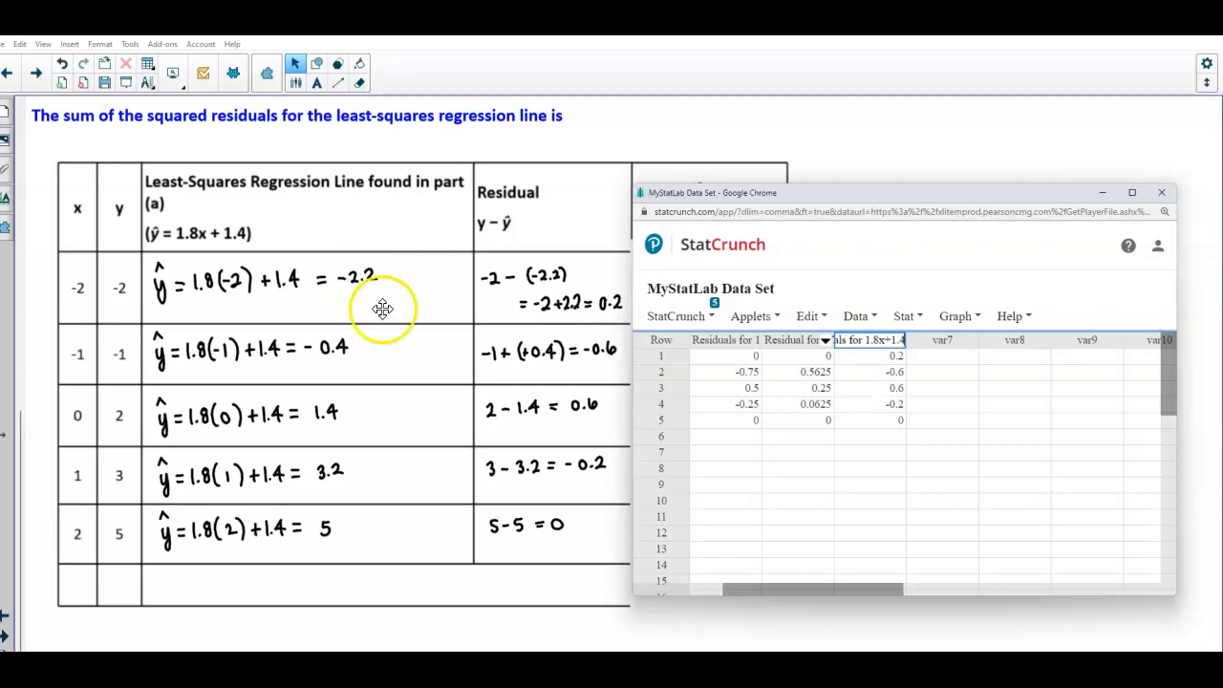
{"action": "left_click", "coordinate": [865, 420]}
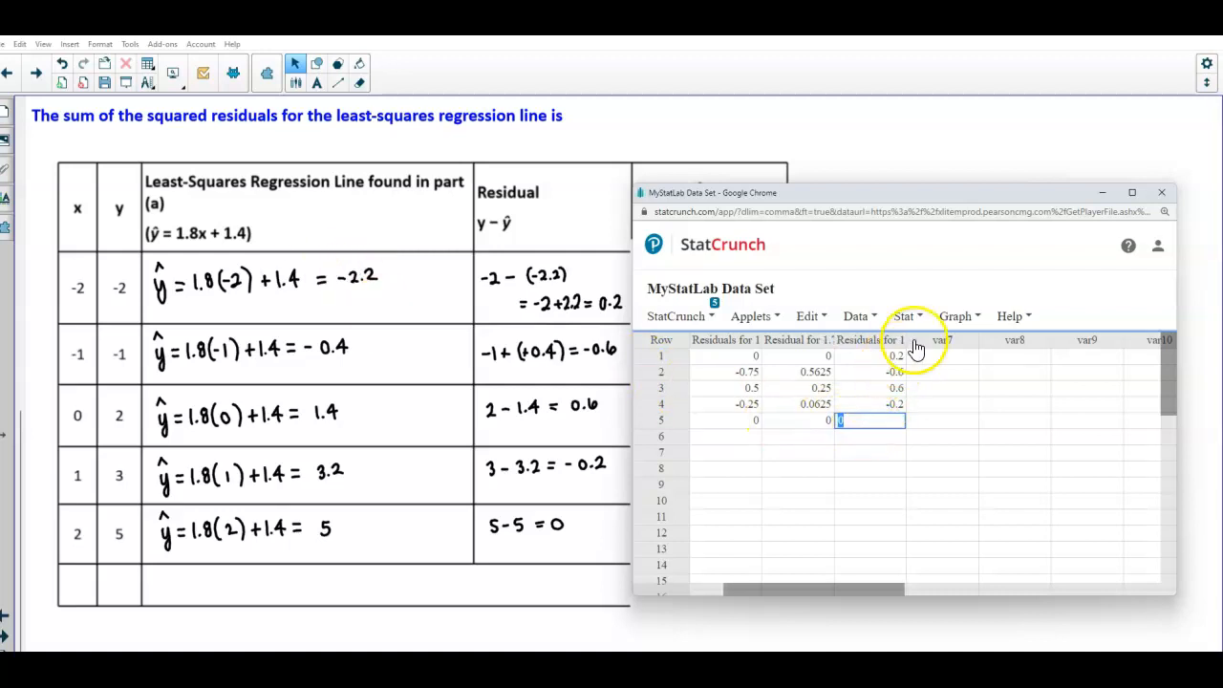
{"action": "left_click_drag", "start_coordinate": [906, 340], "coordinate": [977, 337]}
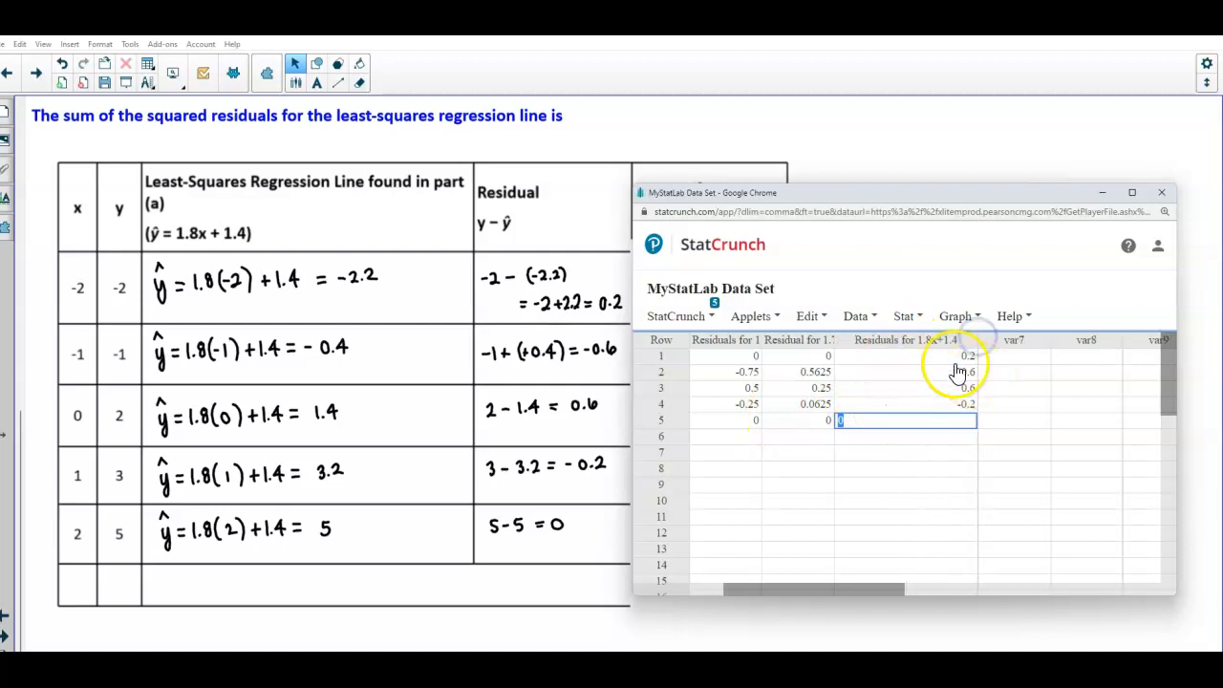
{"action": "left_click", "coordinate": [969, 465]}
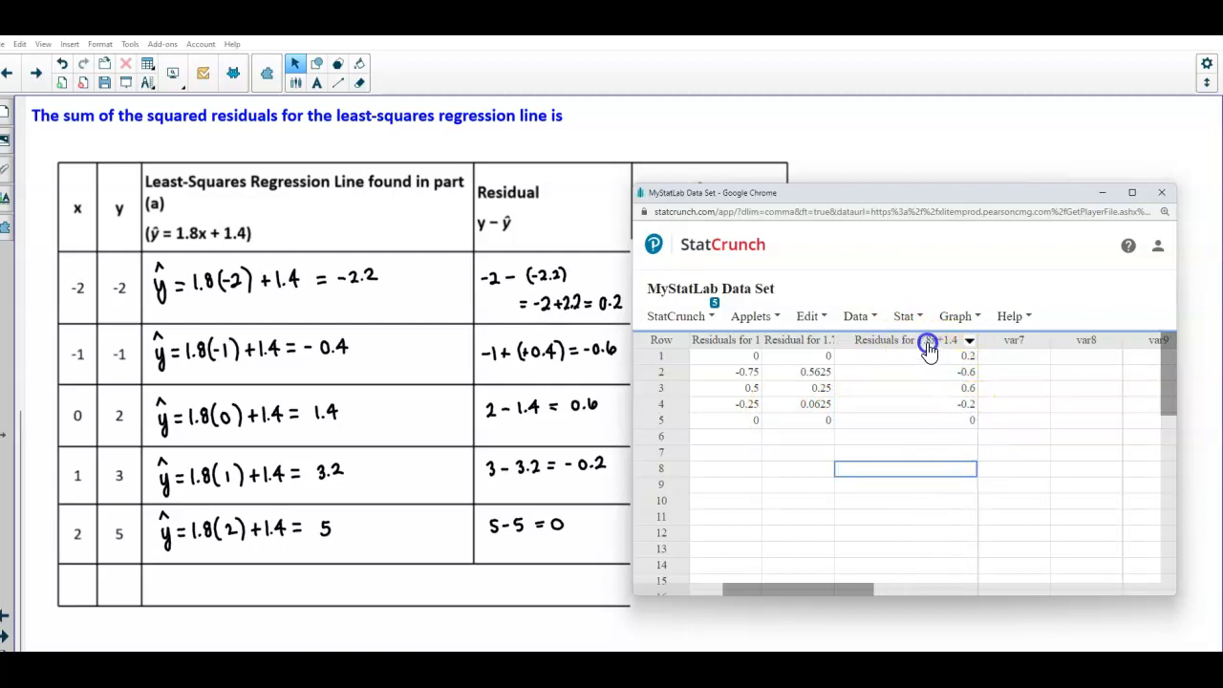
{"action": "left_click", "coordinate": [958, 316]}
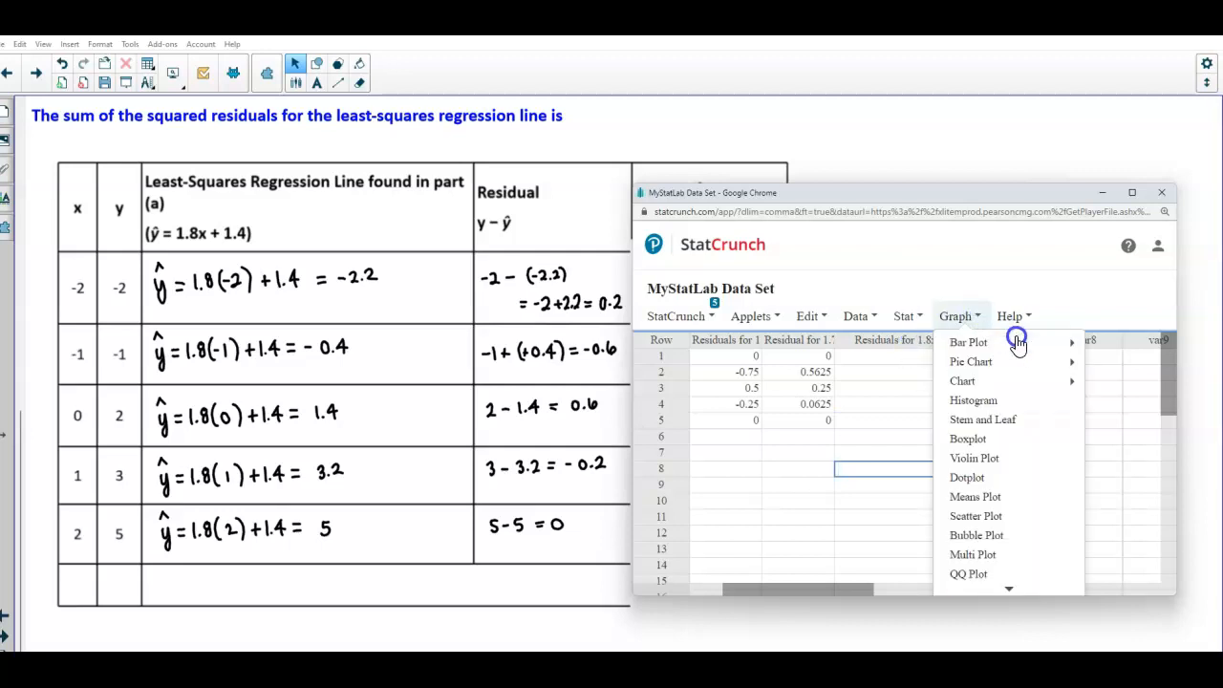
{"action": "mouse_move", "coordinate": [1018, 350]}
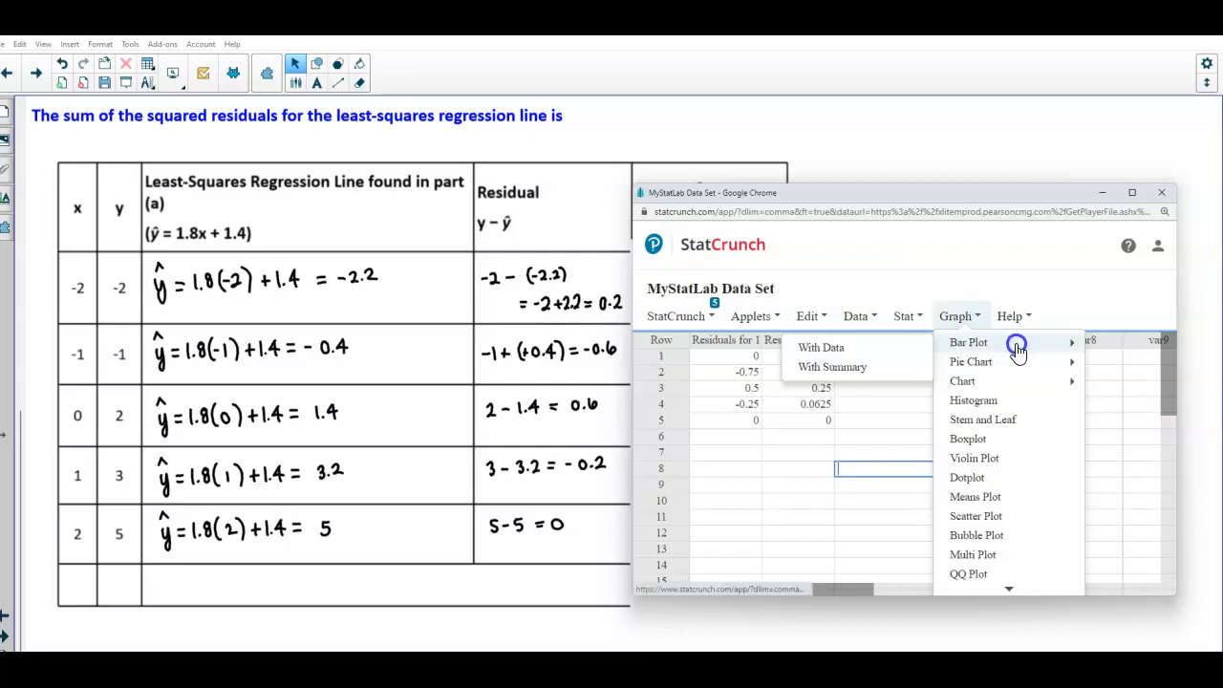
{"action": "left_click", "coordinate": [895, 457]}
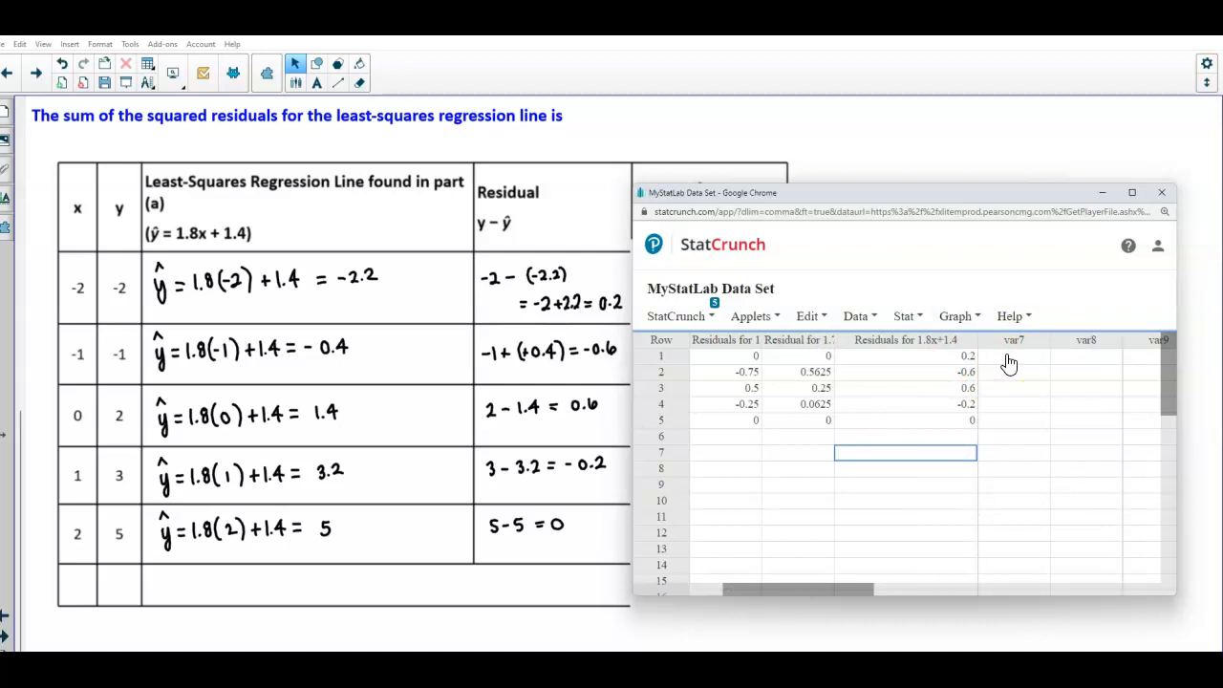
Start a computed column with the expression "Residuals for 1.8x+1.4"^2 built from the residuals column
{"action": "left_click", "coordinate": [866, 319]}
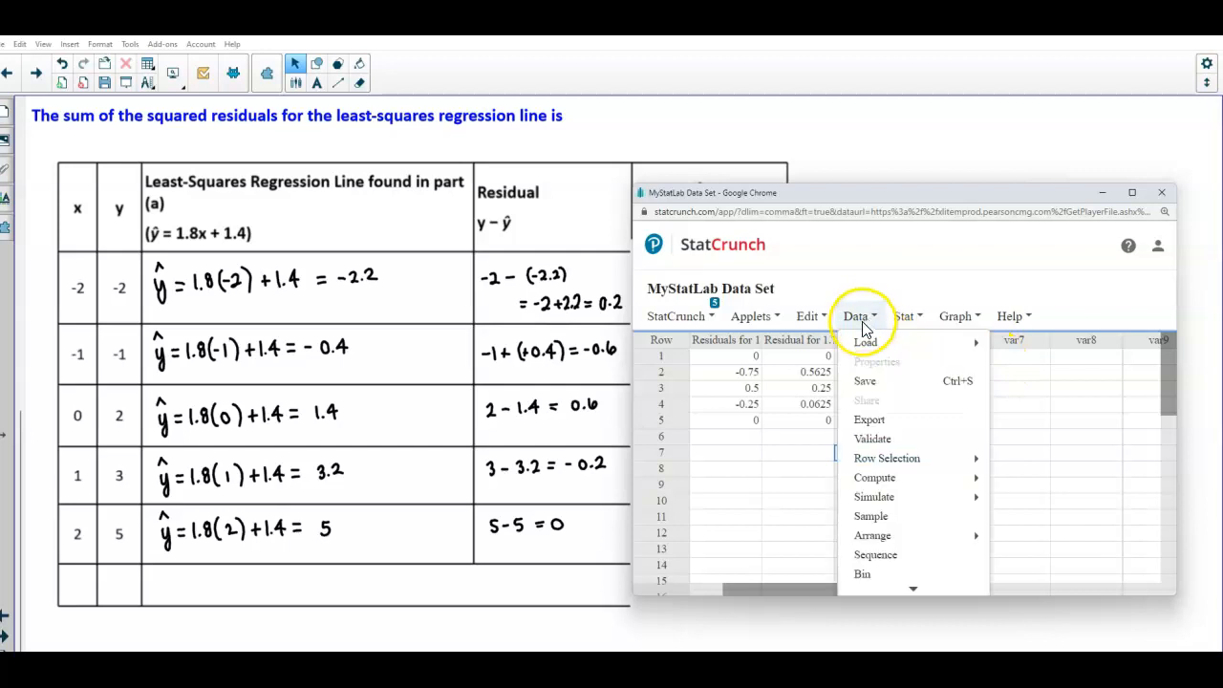
{"action": "mouse_move", "coordinate": [901, 479]}
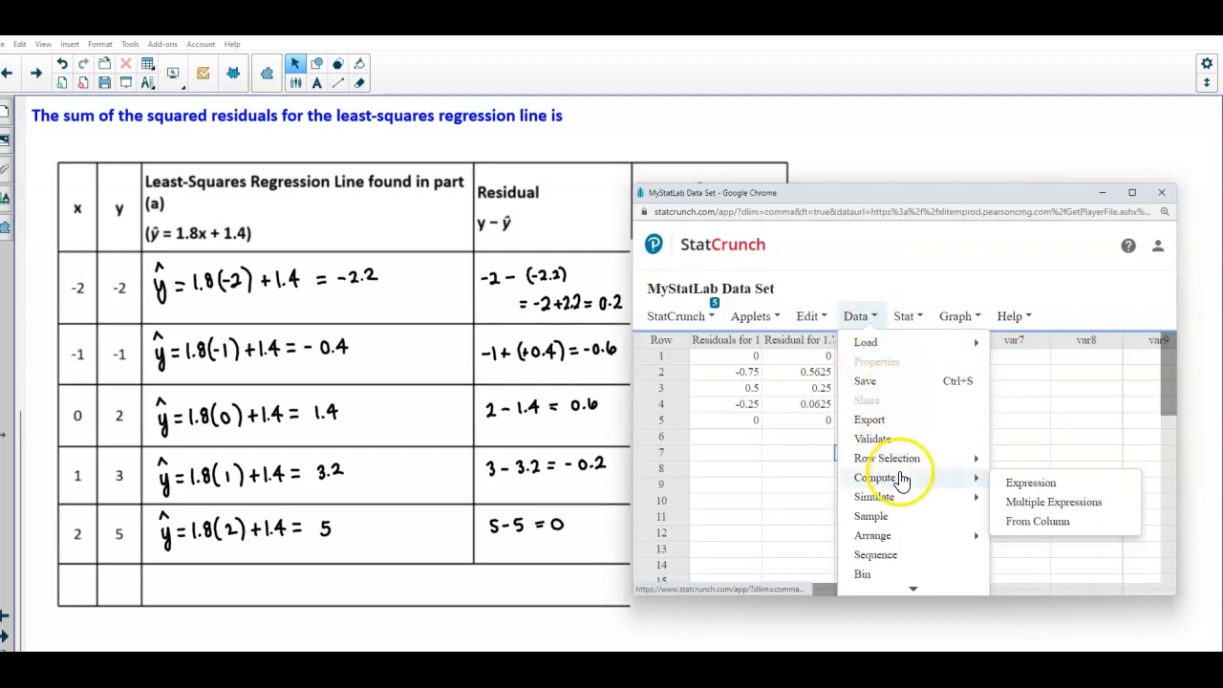
{"action": "left_click", "coordinate": [1016, 484]}
{"action": "left_click", "coordinate": [1078, 399]}
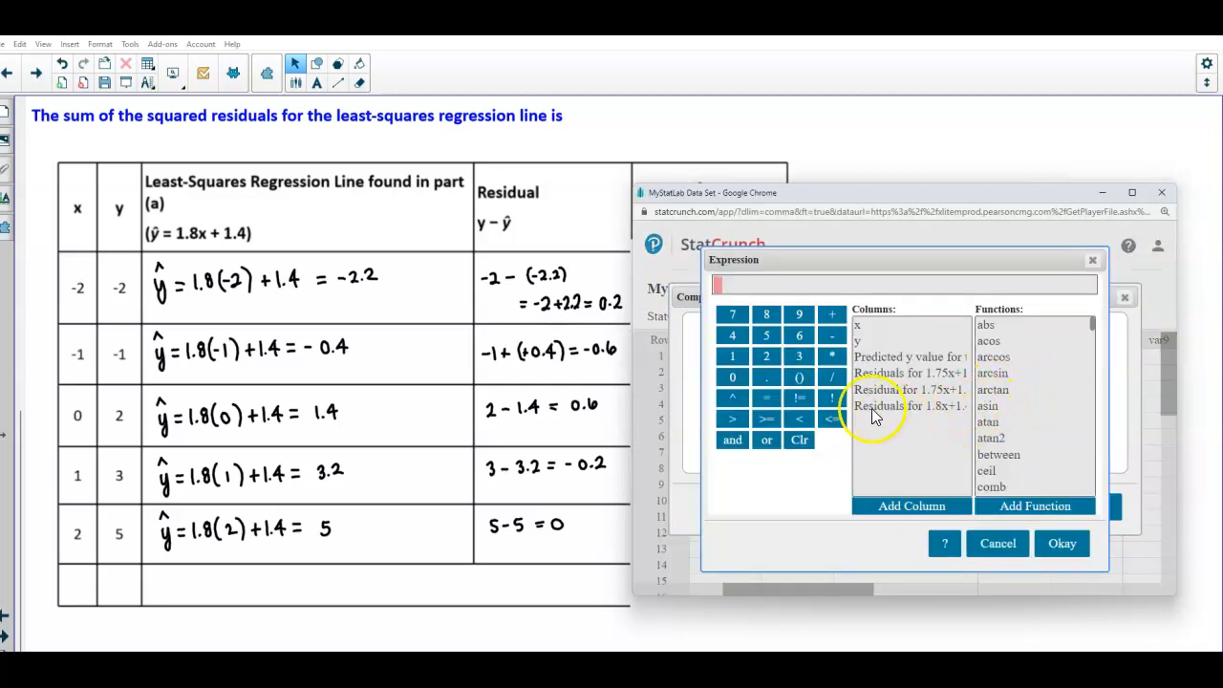
{"action": "left_click", "coordinate": [910, 407]}
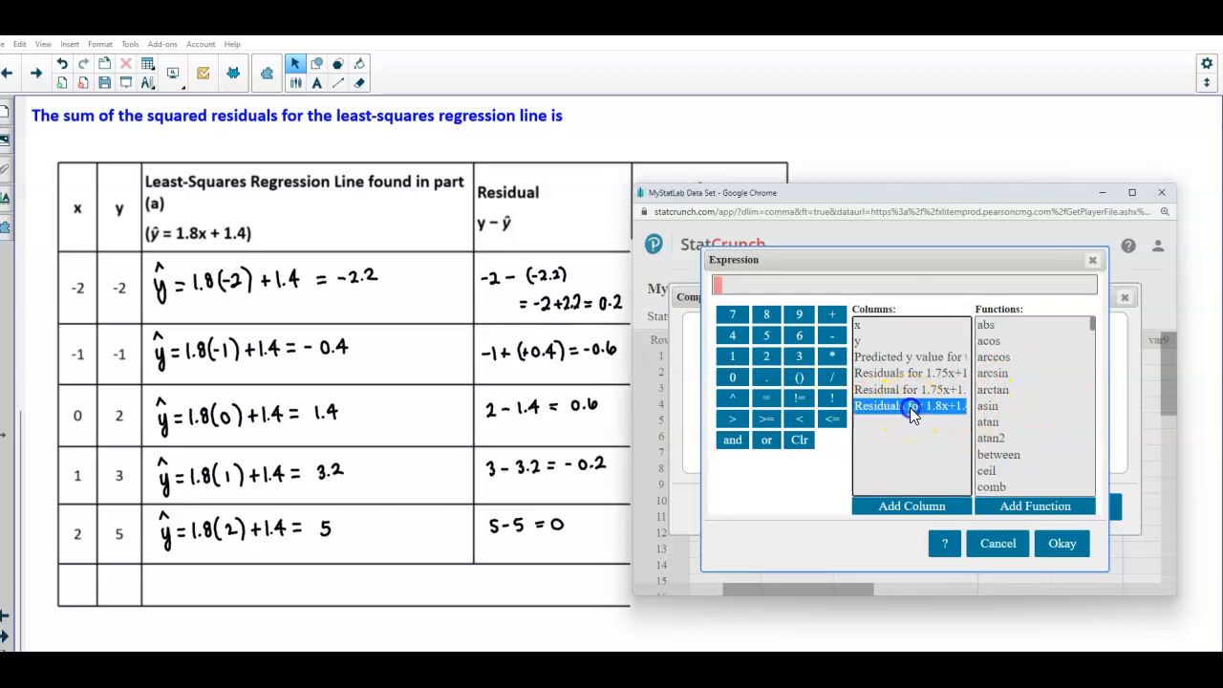
{"action": "double_click", "coordinate": [910, 407]}
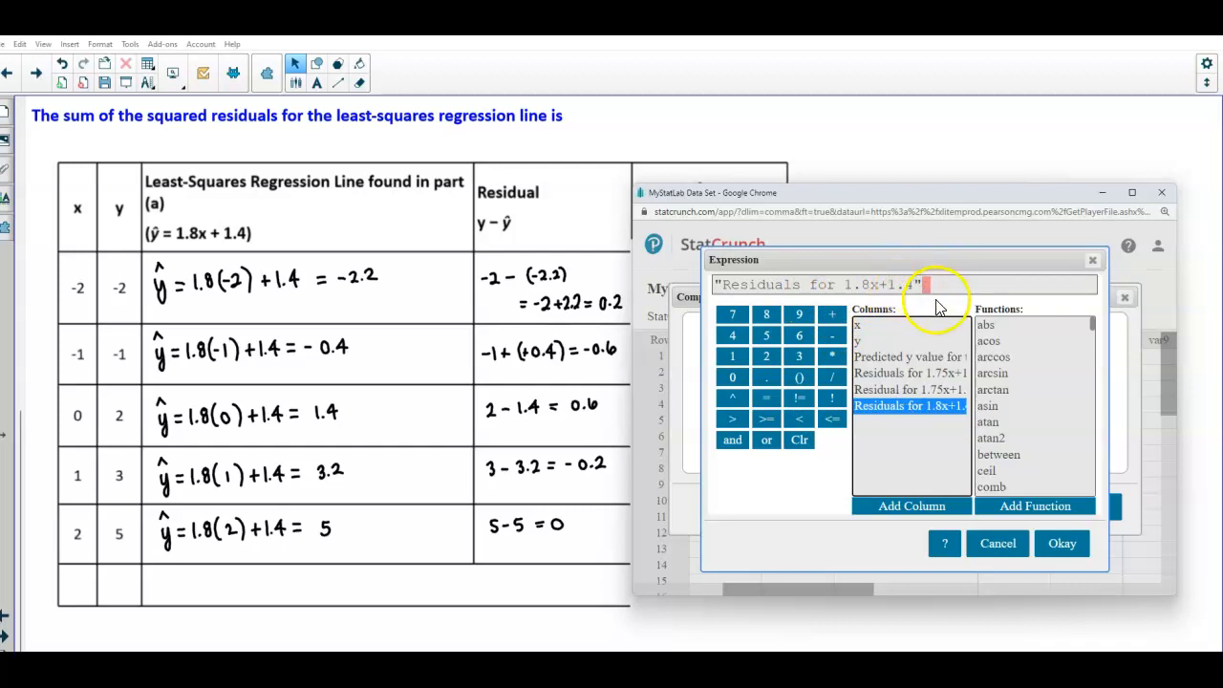
{"action": "left_click", "coordinate": [736, 399]}
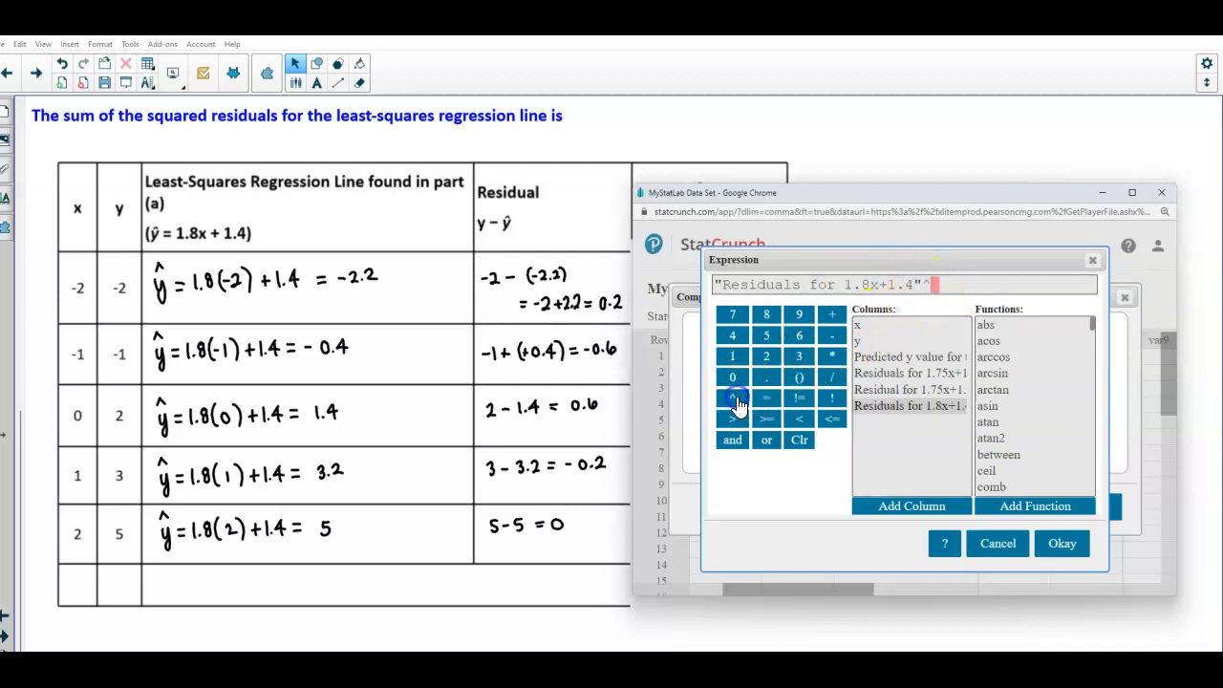
{"action": "left_click", "coordinate": [767, 357]}
{"action": "left_click", "coordinate": [1069, 545]}
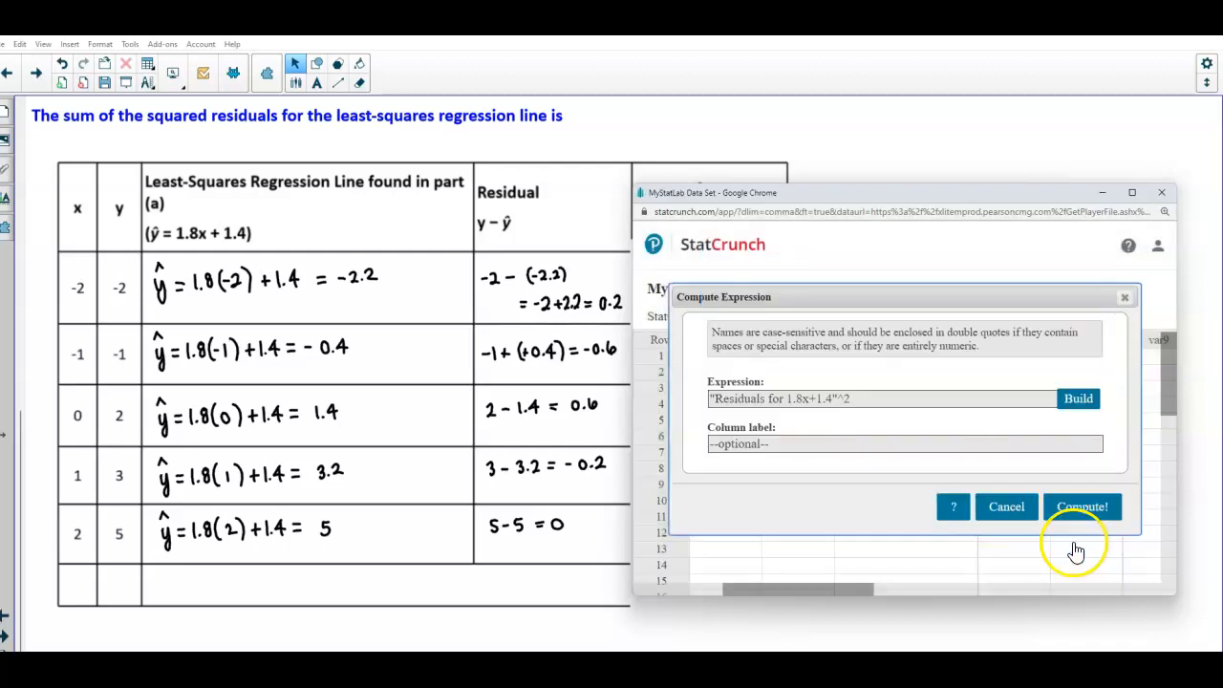
Label the new column Residuals Squared for 1.8x+1.4 and compute it
{"action": "left_click", "coordinate": [799, 443]}
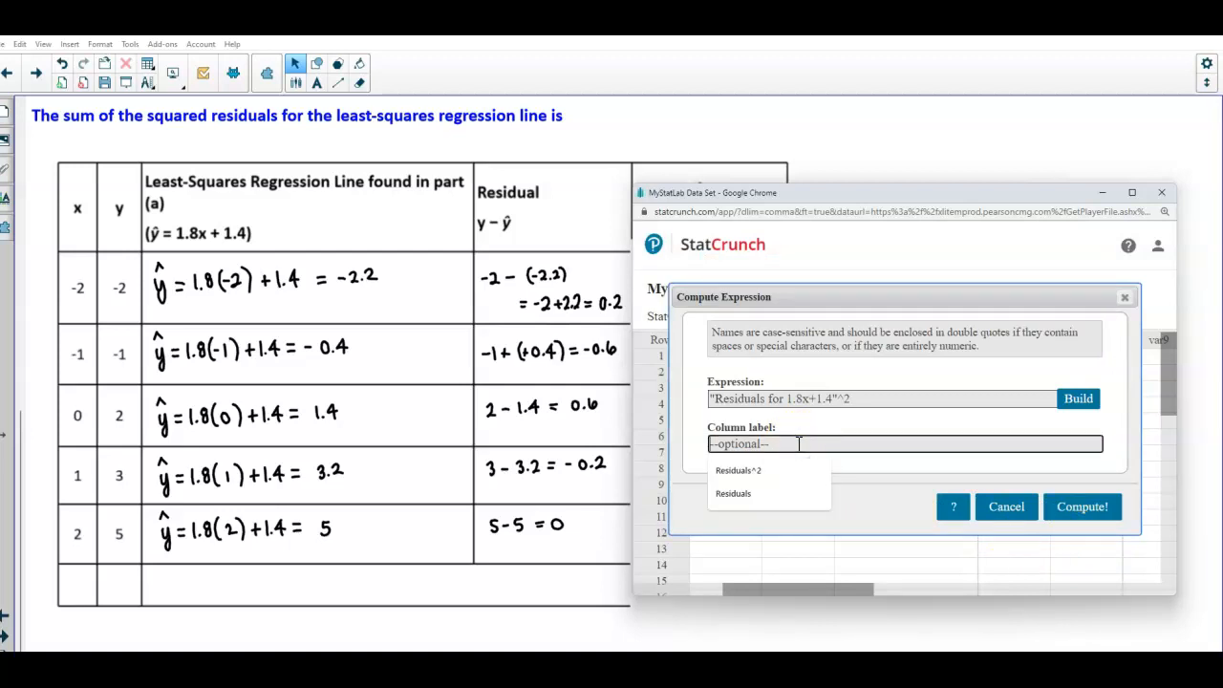
{"action": "type", "text": "Resd"}
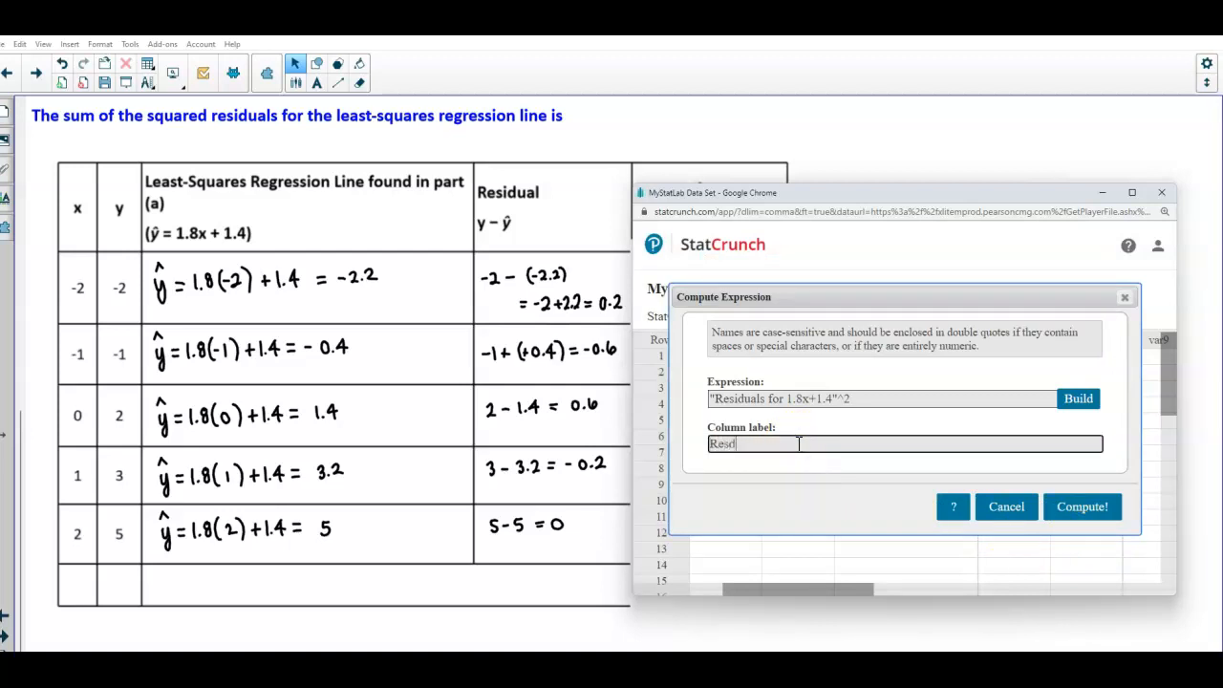
{"action": "type", "text": "i"}
{"action": "key", "text": "BackSpace"}
{"action": "key", "text": "BackSpace"}
{"action": "type", "text": "iduals Squared for 1.8x+1.4"}
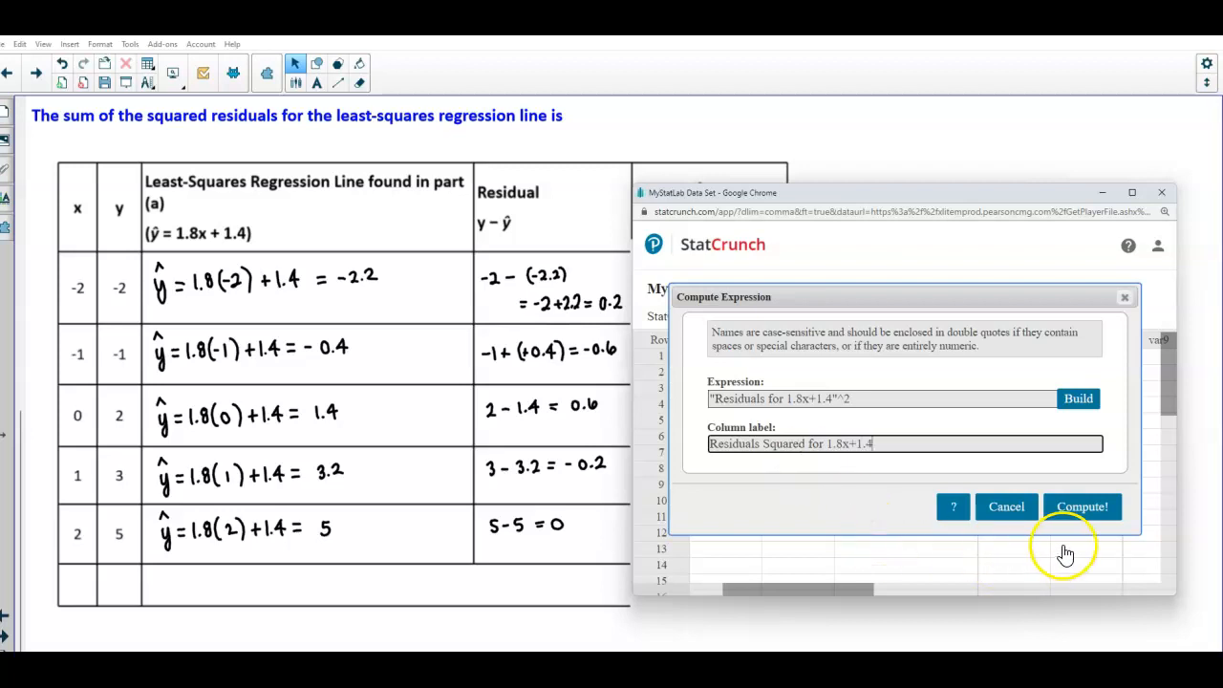
{"action": "left_click", "coordinate": [1092, 517]}
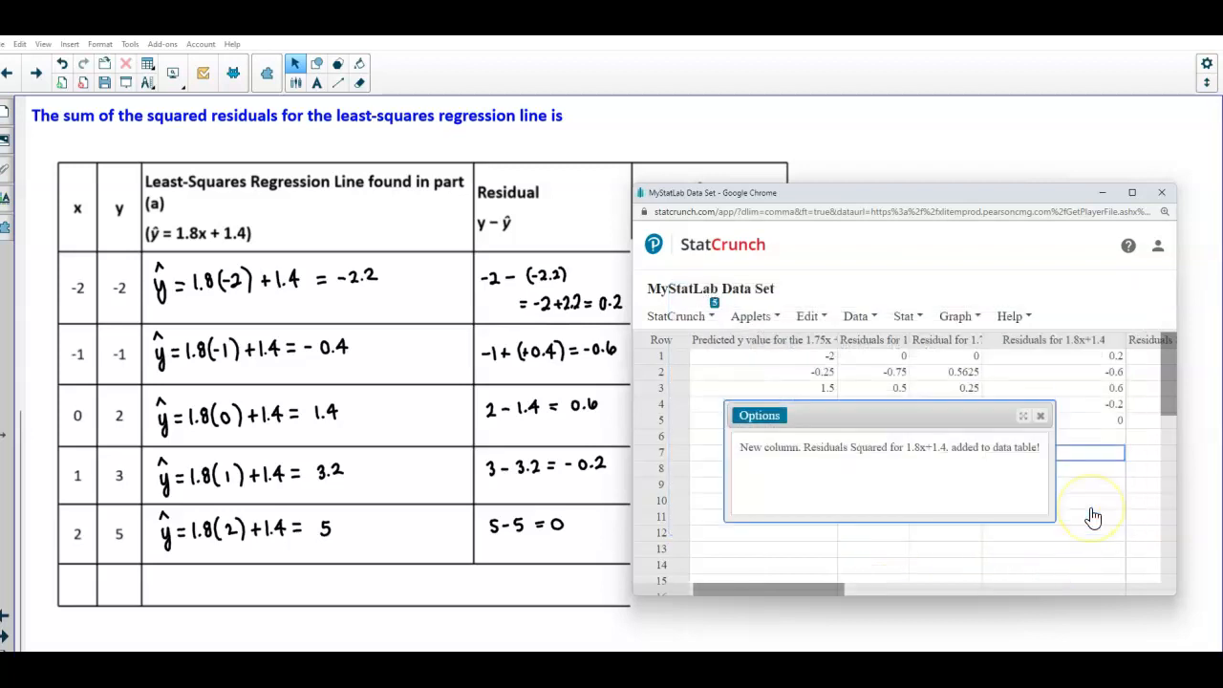
Dismiss the notice, scroll to the new squared column, widen it, and move the window over the worksheet
{"action": "left_click", "coordinate": [1042, 417]}
{"action": "left_click_drag", "start_coordinate": [836, 594], "coordinate": [898, 606]}
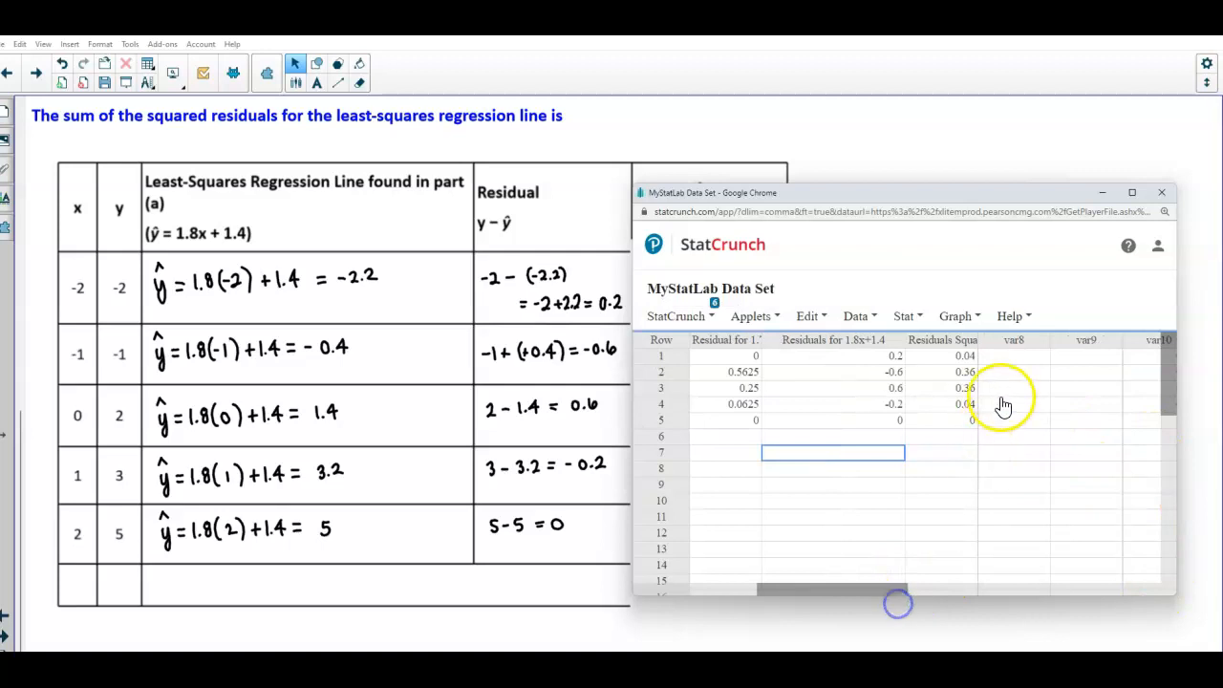
{"action": "left_click_drag", "start_coordinate": [979, 343], "coordinate": [1086, 347]}
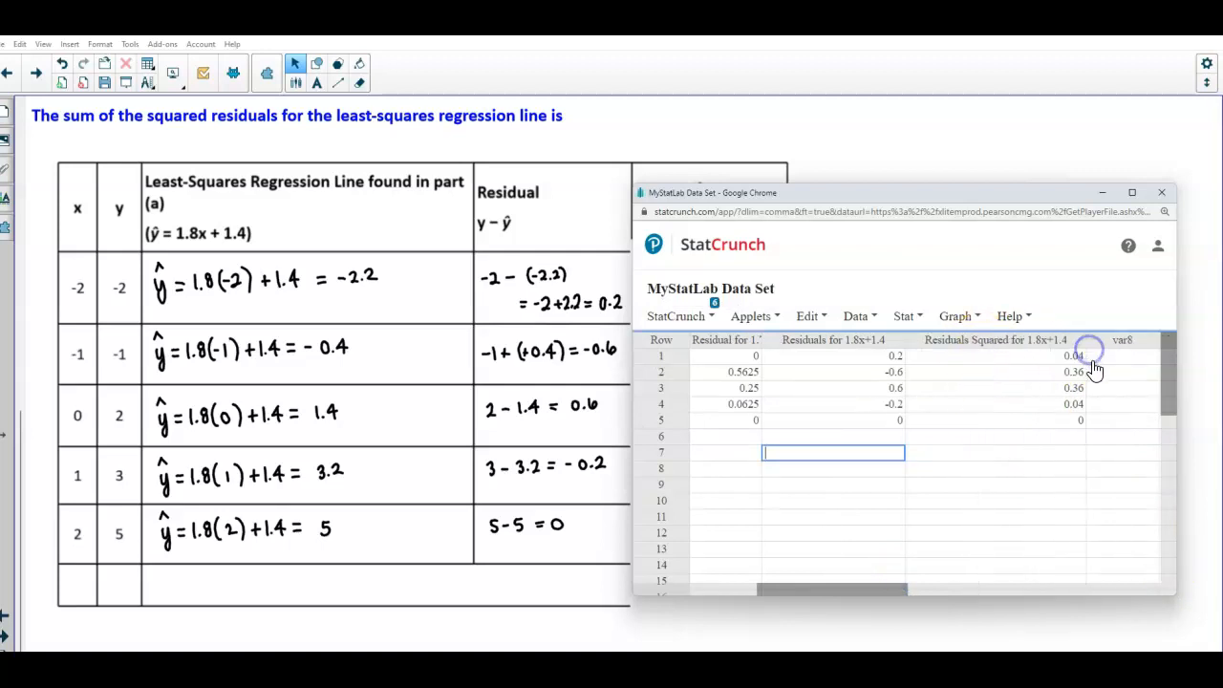
{"action": "left_click_drag", "start_coordinate": [913, 197], "coordinate": [362, 182]}
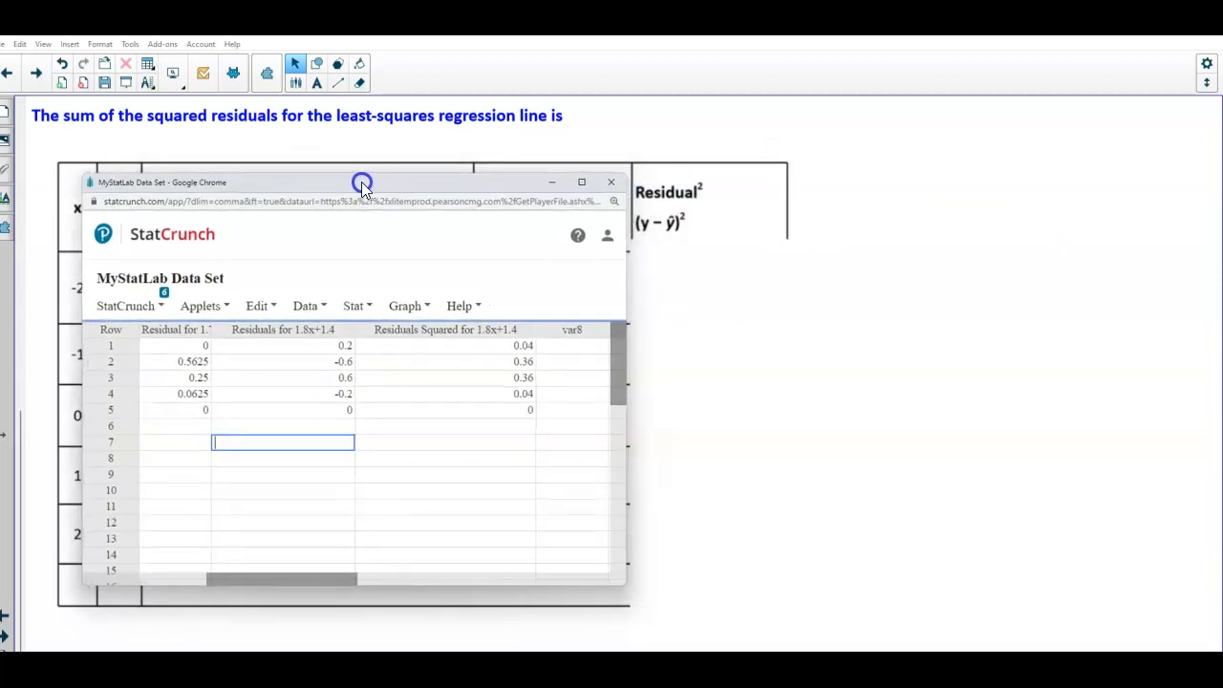
Delete the blank cover over the worksheet's squared-residual column and bring the StatCrunch window back
{"action": "left_click", "coordinate": [773, 420]}
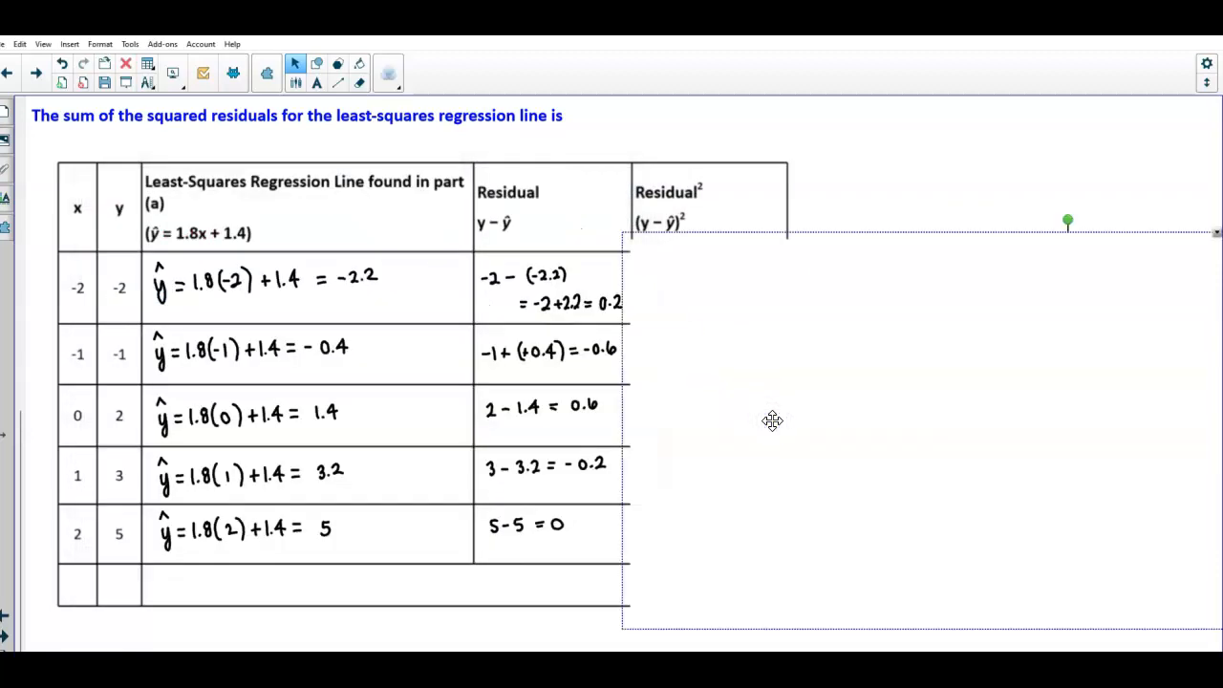
{"action": "key", "text": "Delete"}
{"action": "mouse_move", "coordinate": [601, 664]}
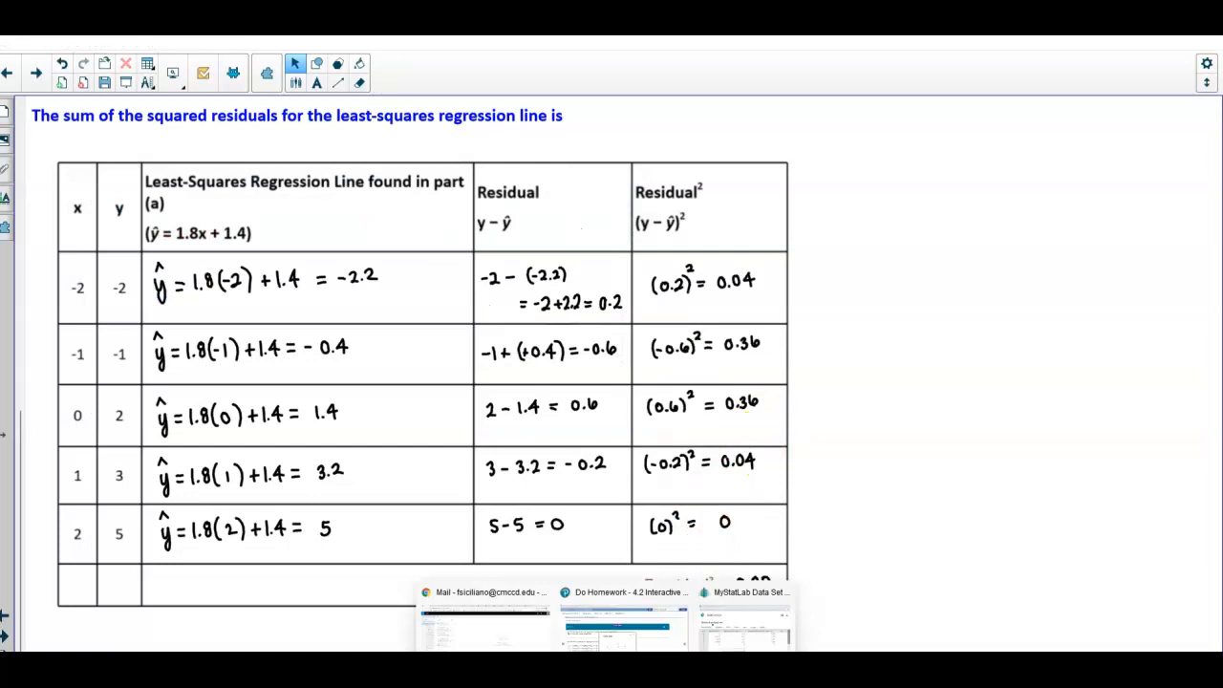
{"action": "left_click", "coordinate": [736, 633]}
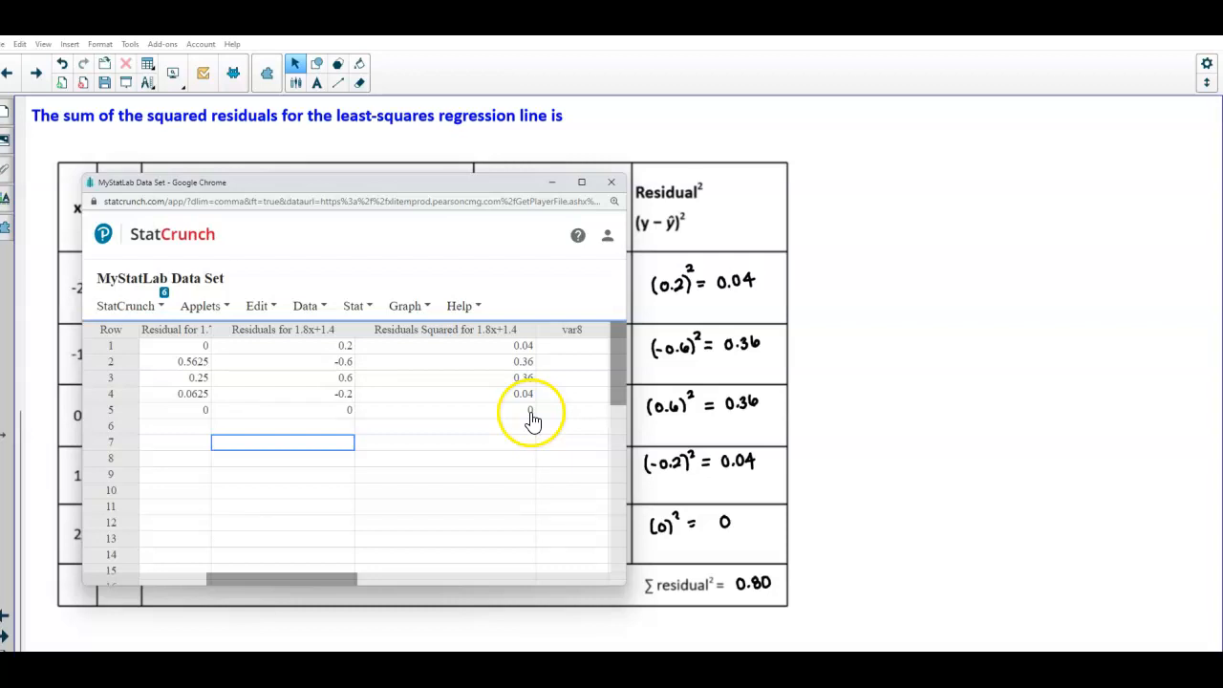
Compute the Sum summary statistic for the Residuals Squared for 1.8x+1.4 column
{"action": "left_click", "coordinate": [356, 316]}
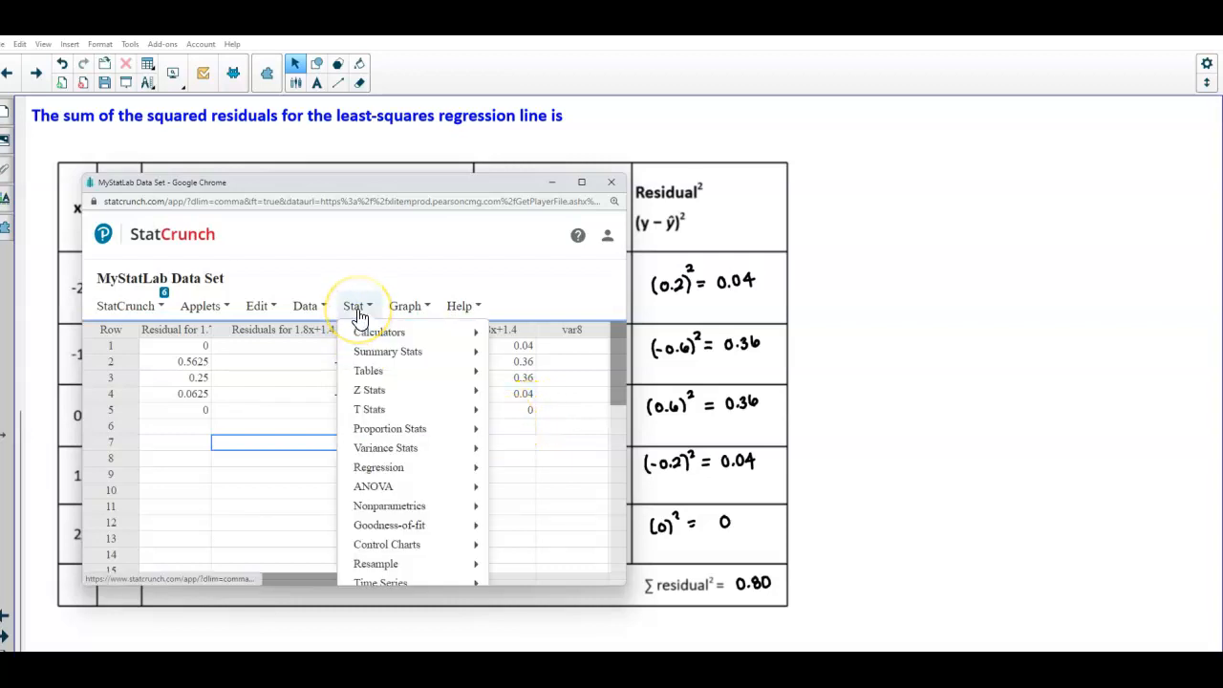
{"action": "mouse_move", "coordinate": [398, 361]}
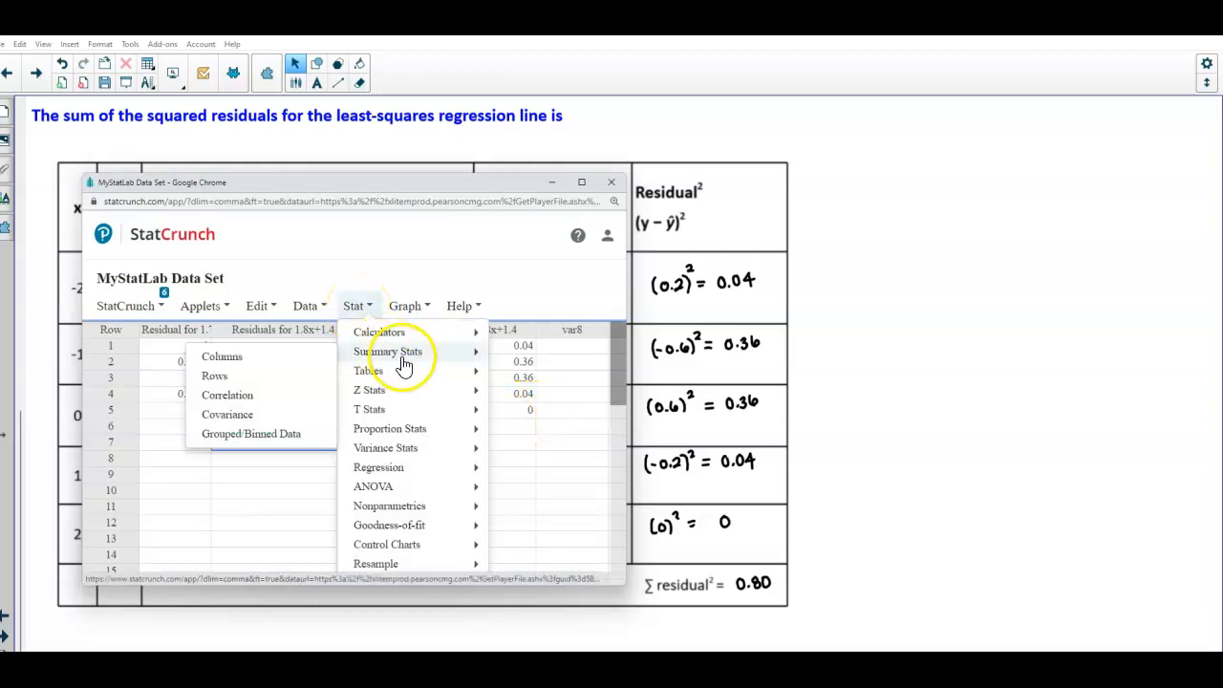
{"action": "left_click", "coordinate": [293, 362]}
{"action": "scroll", "coordinate": [349, 330], "scroll_direction": "down", "scroll_amount": 2}
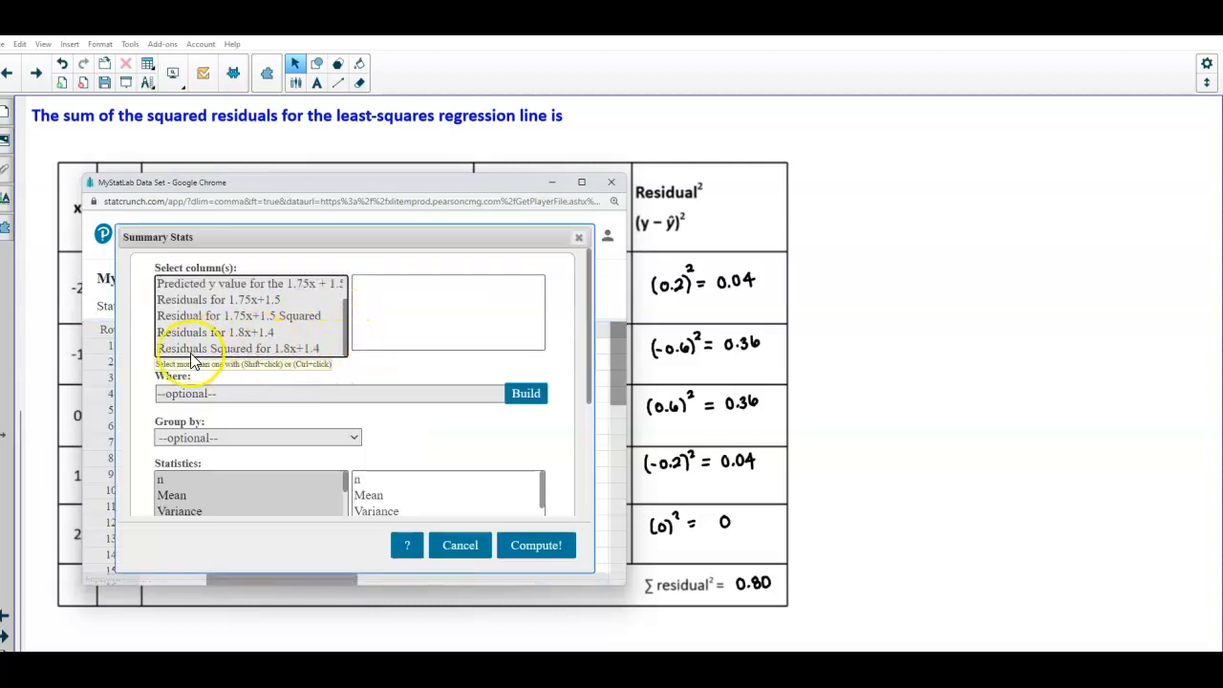
{"action": "left_click", "coordinate": [312, 349]}
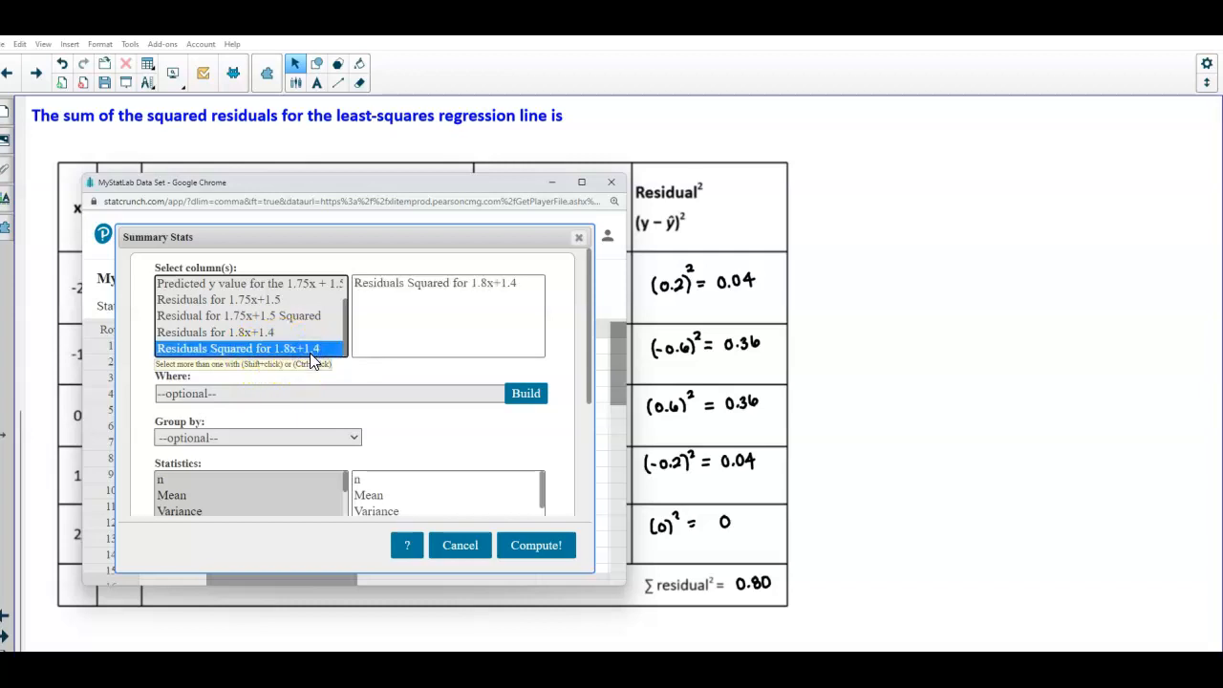
{"action": "left_click_drag", "start_coordinate": [589, 394], "coordinate": [587, 456]}
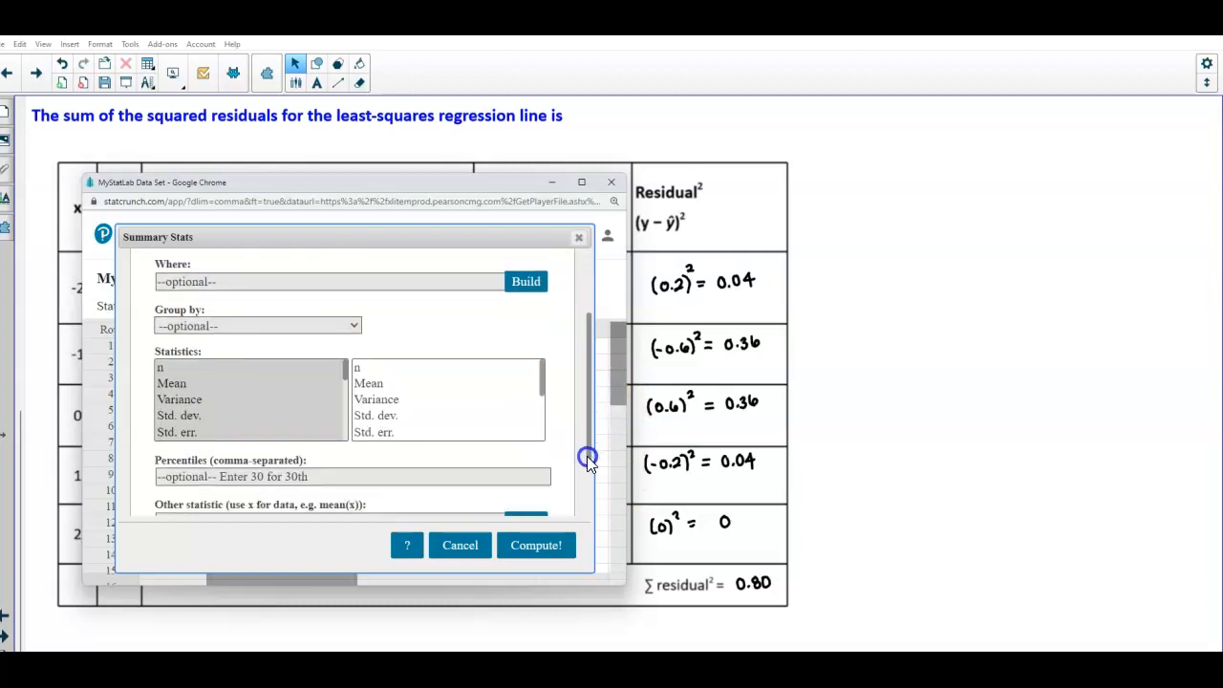
{"action": "left_click", "coordinate": [346, 424]}
{"action": "left_click", "coordinate": [345, 424]}
{"action": "left_click", "coordinate": [190, 407]}
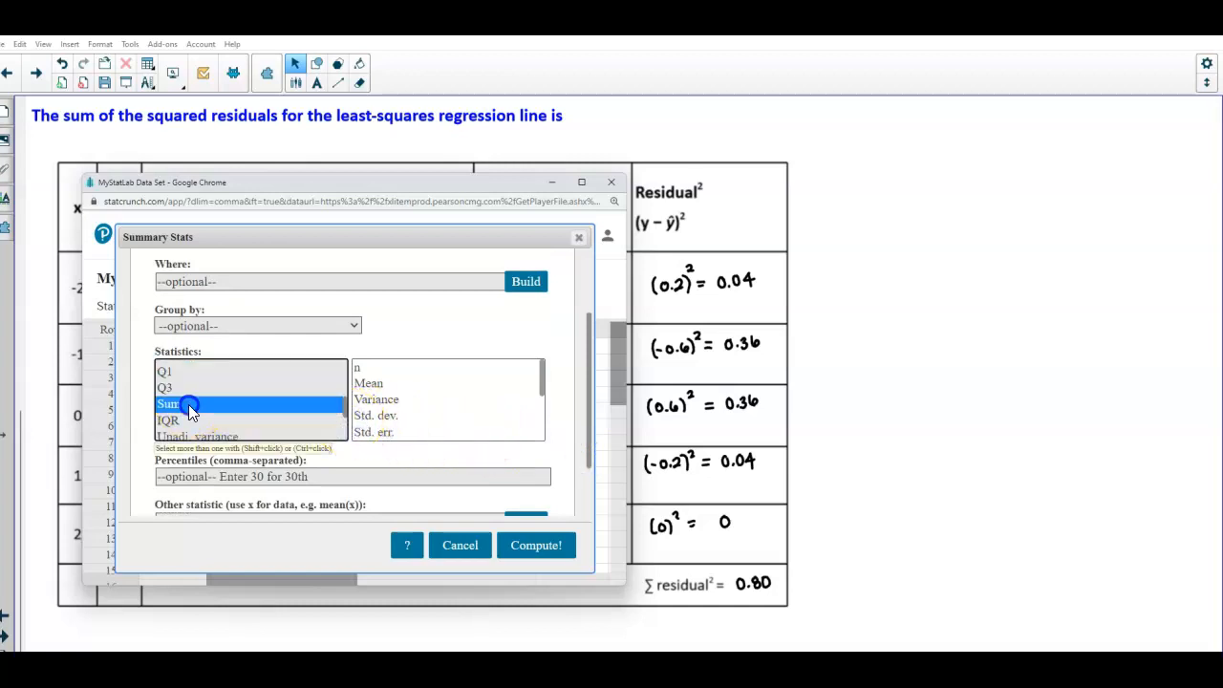
{"action": "left_click", "coordinate": [549, 545]}
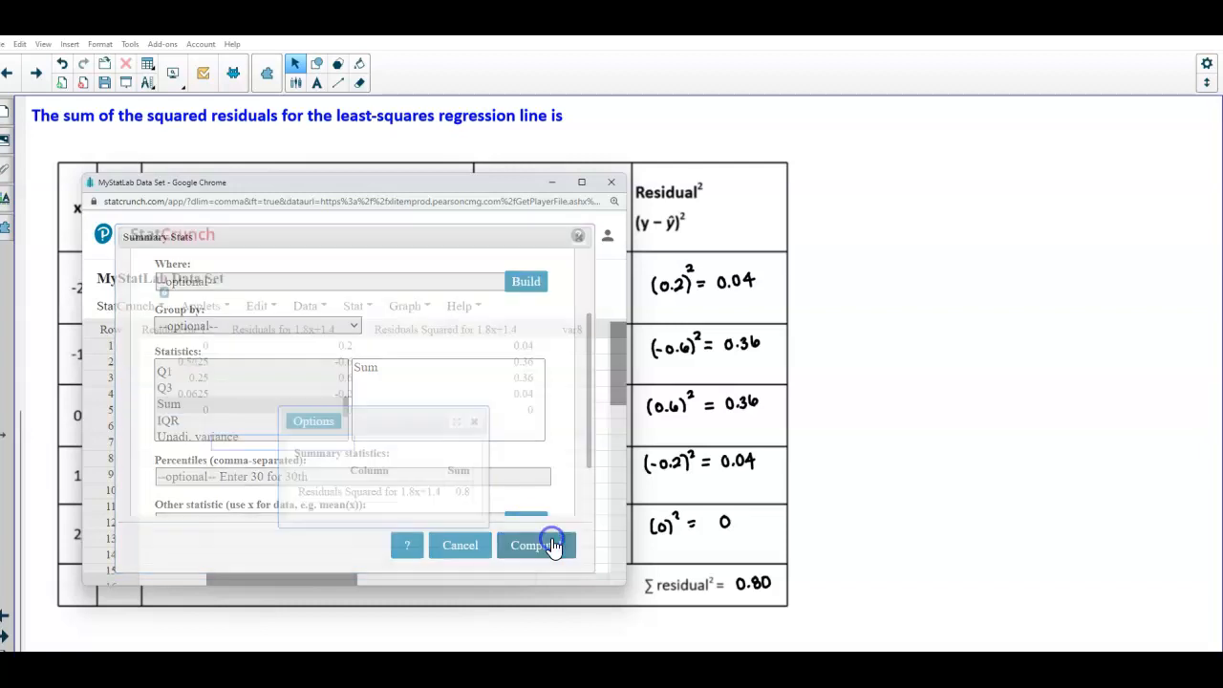